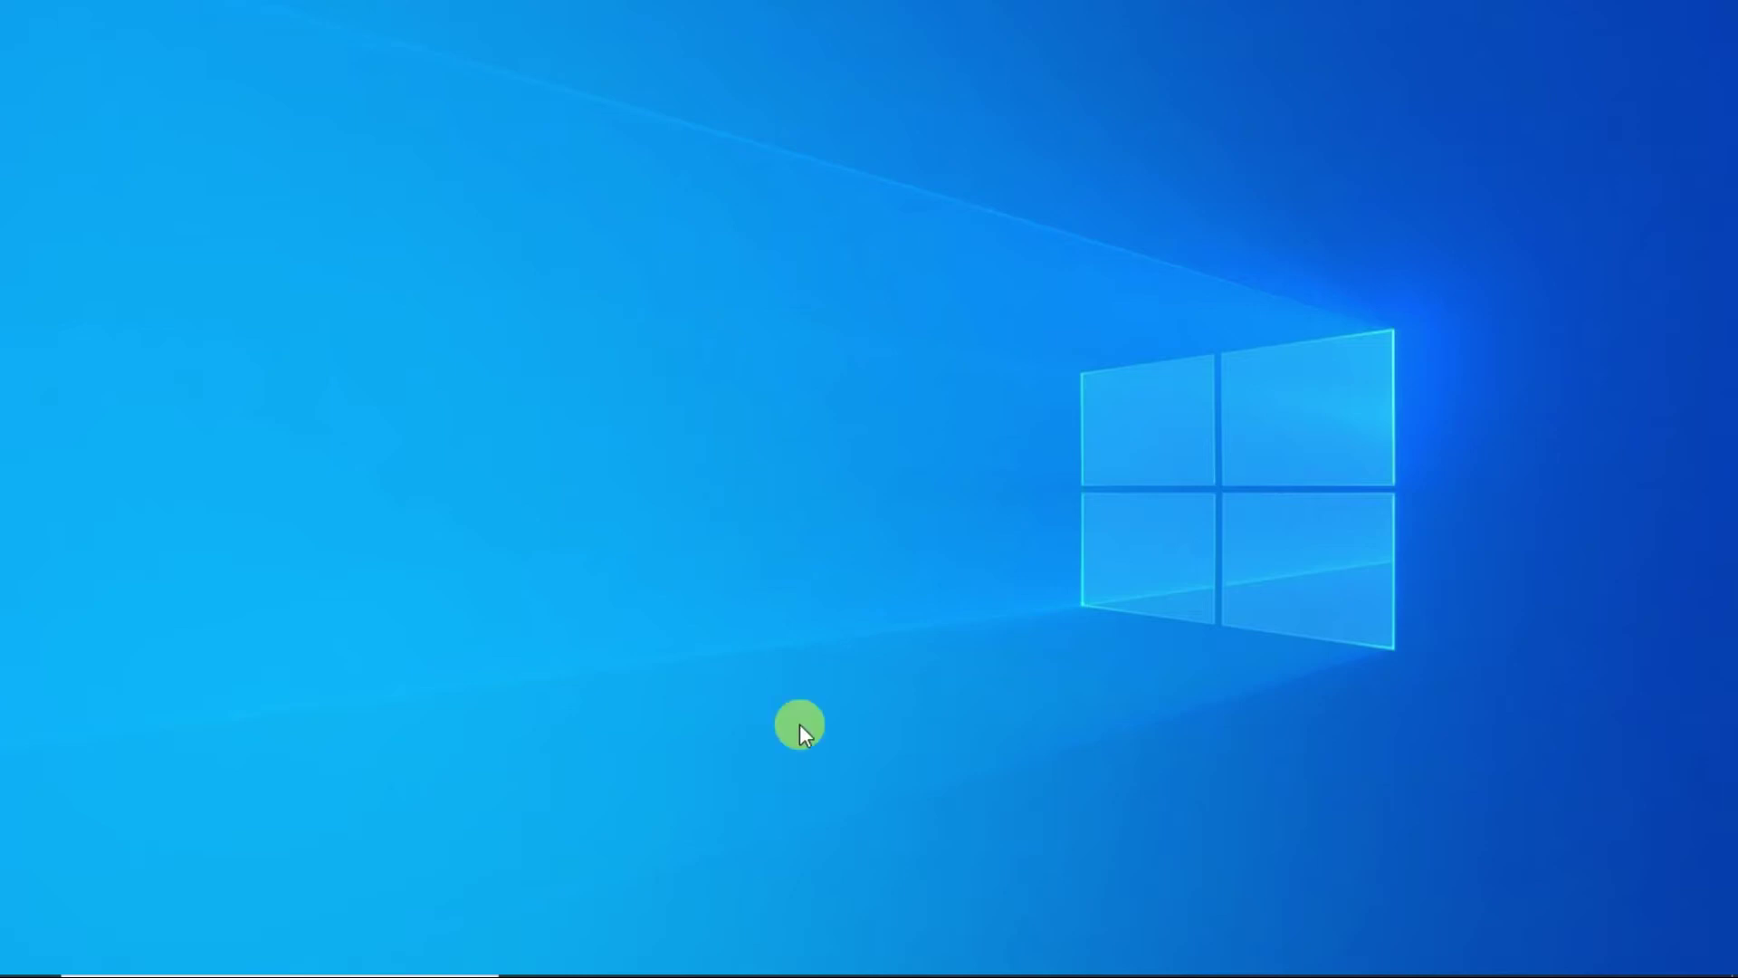
# - Launch setup_avrokeyboard_5.5.0 from the Desktop folder in File Explorer
pyautogui.click(894, 953)
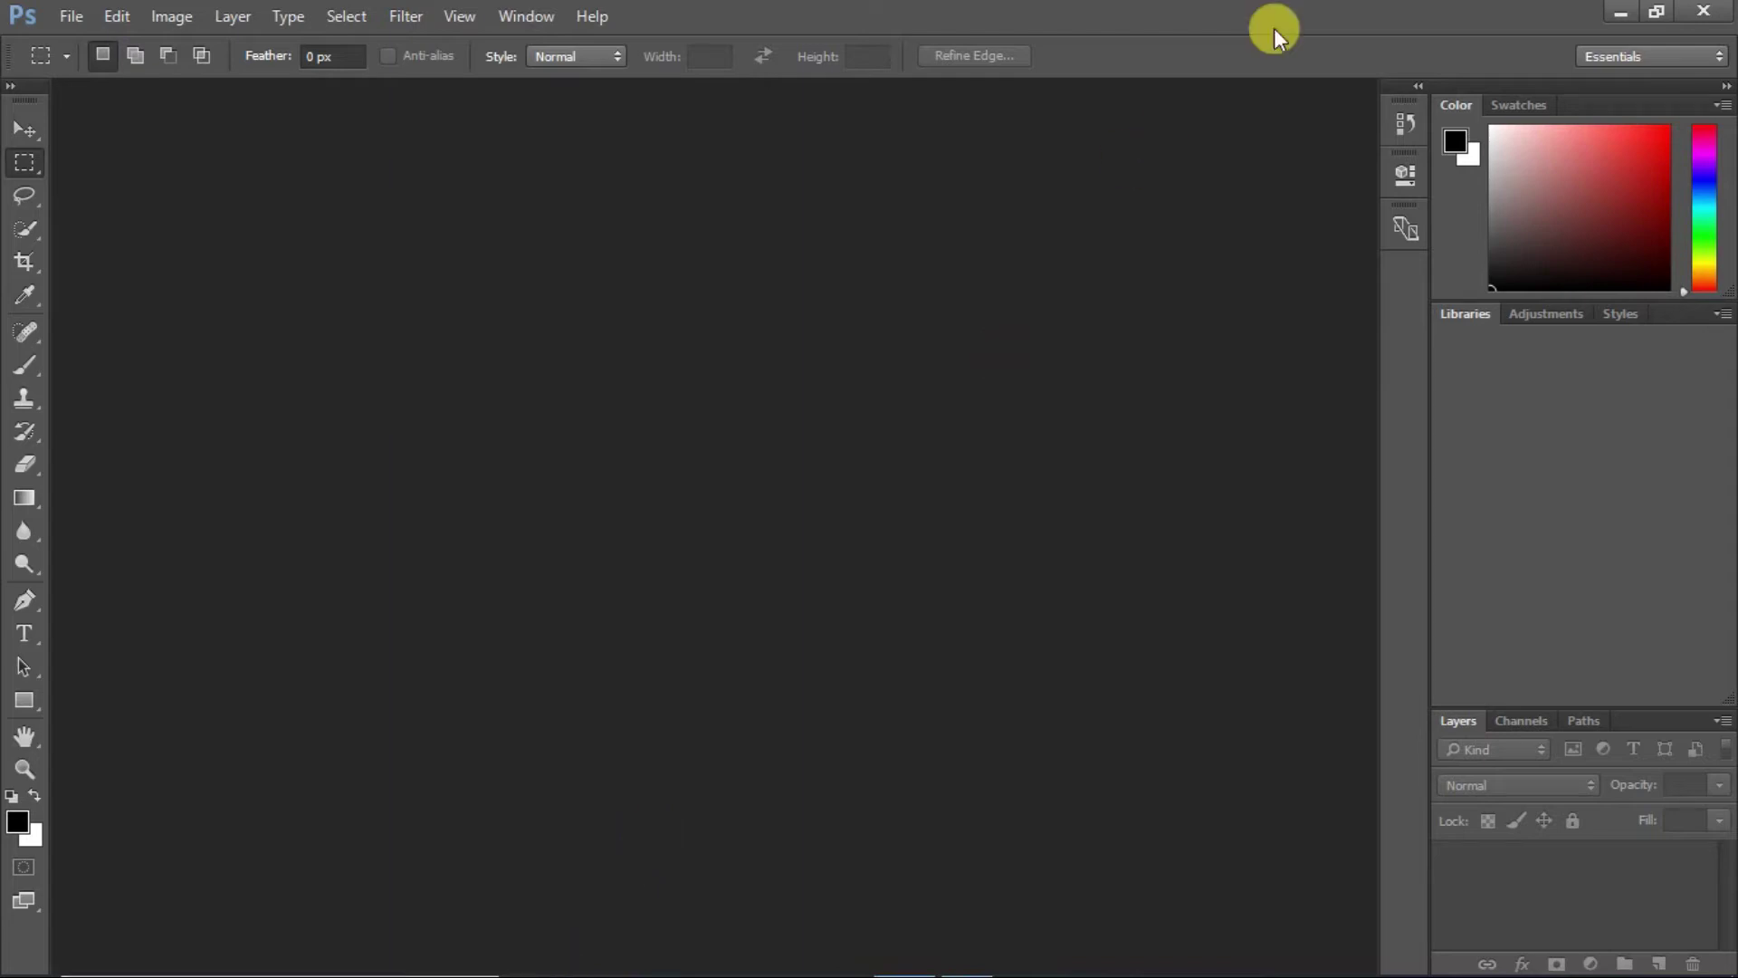
pyautogui.click(1621, 13)
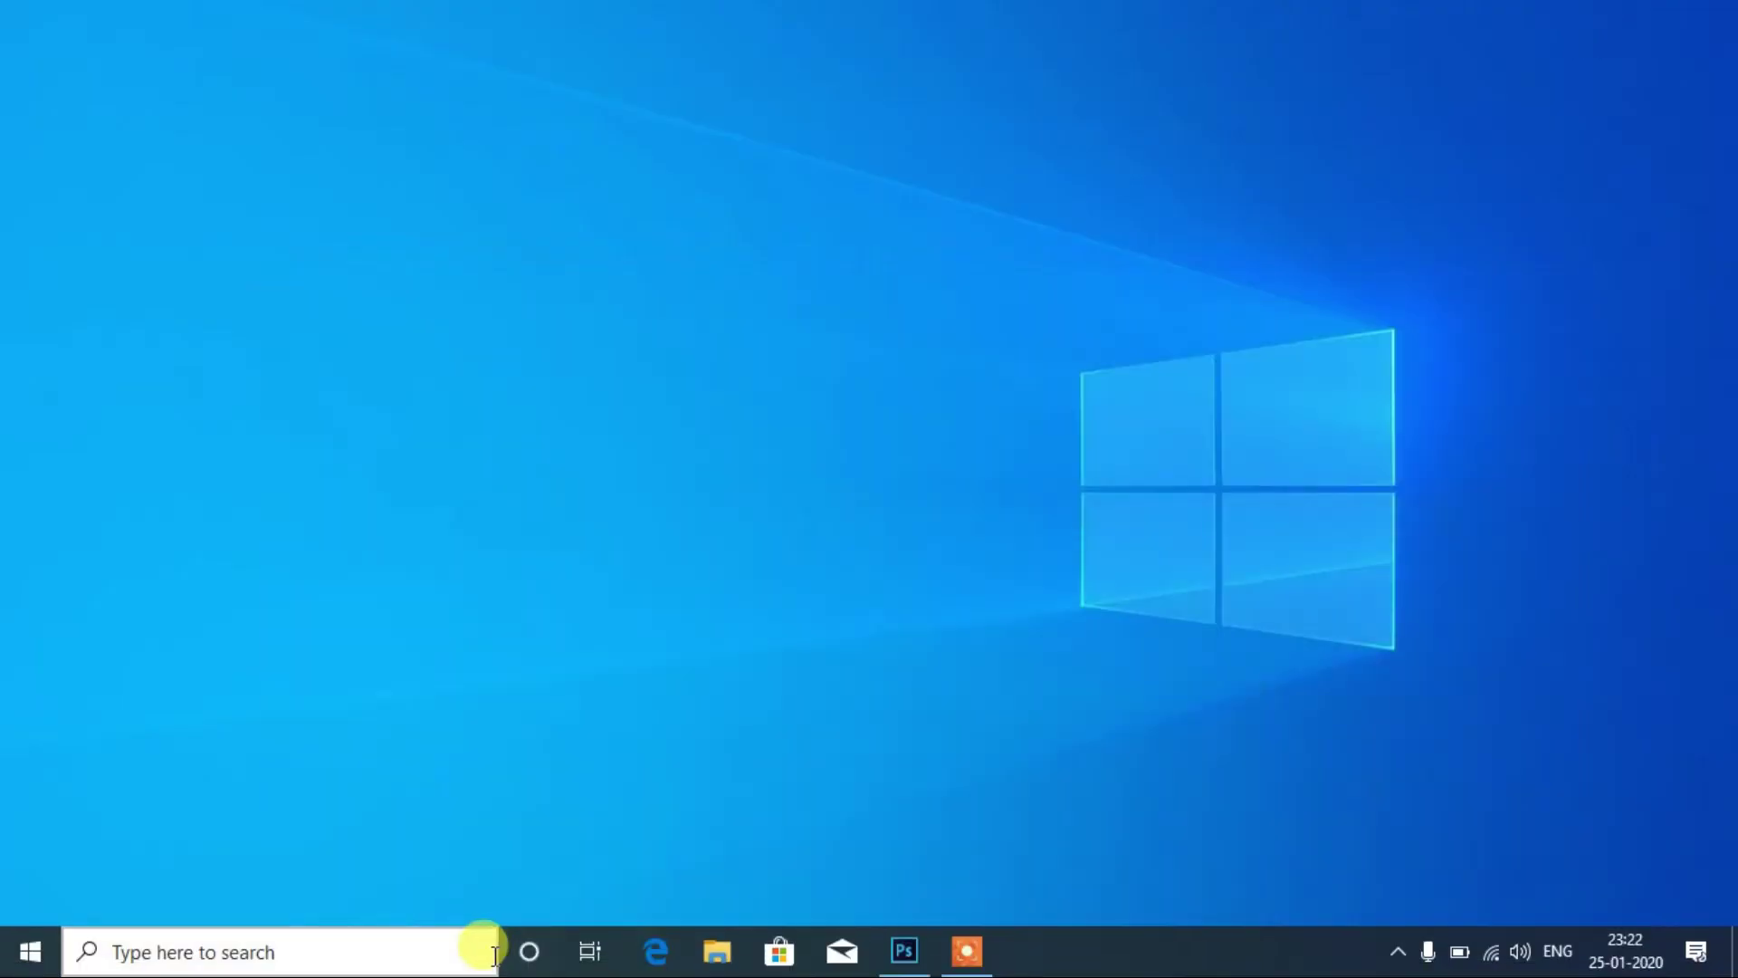
pyautogui.click(717, 951)
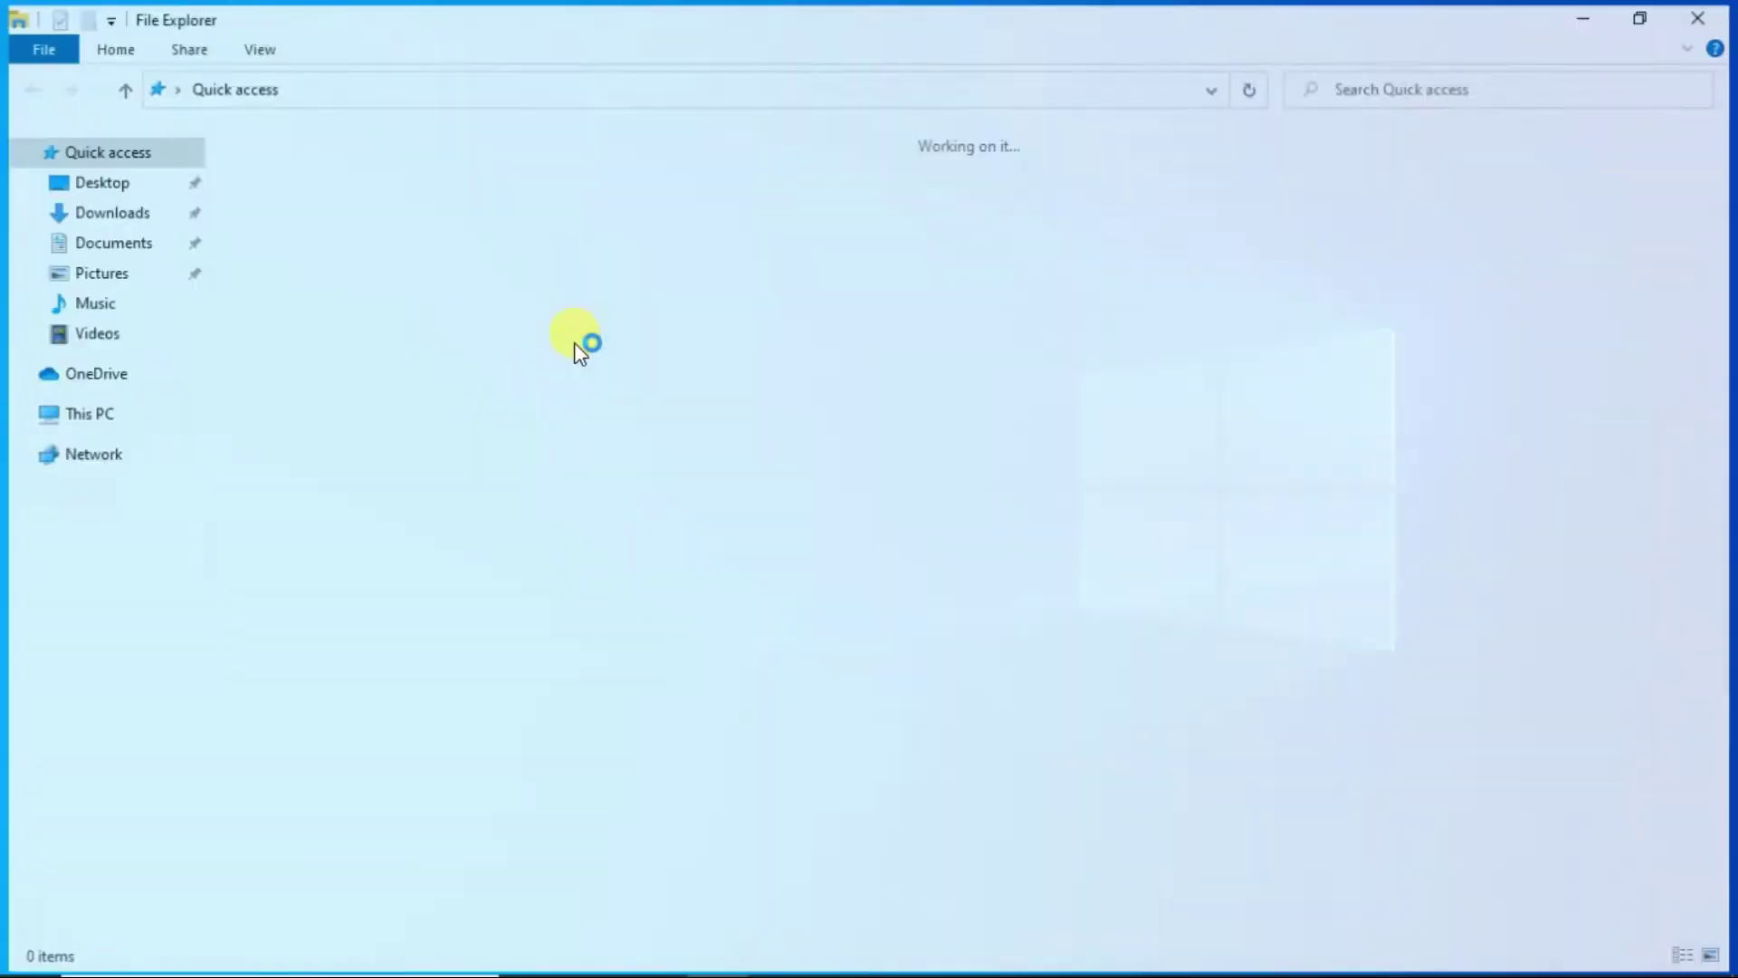
pyautogui.click(124, 186)
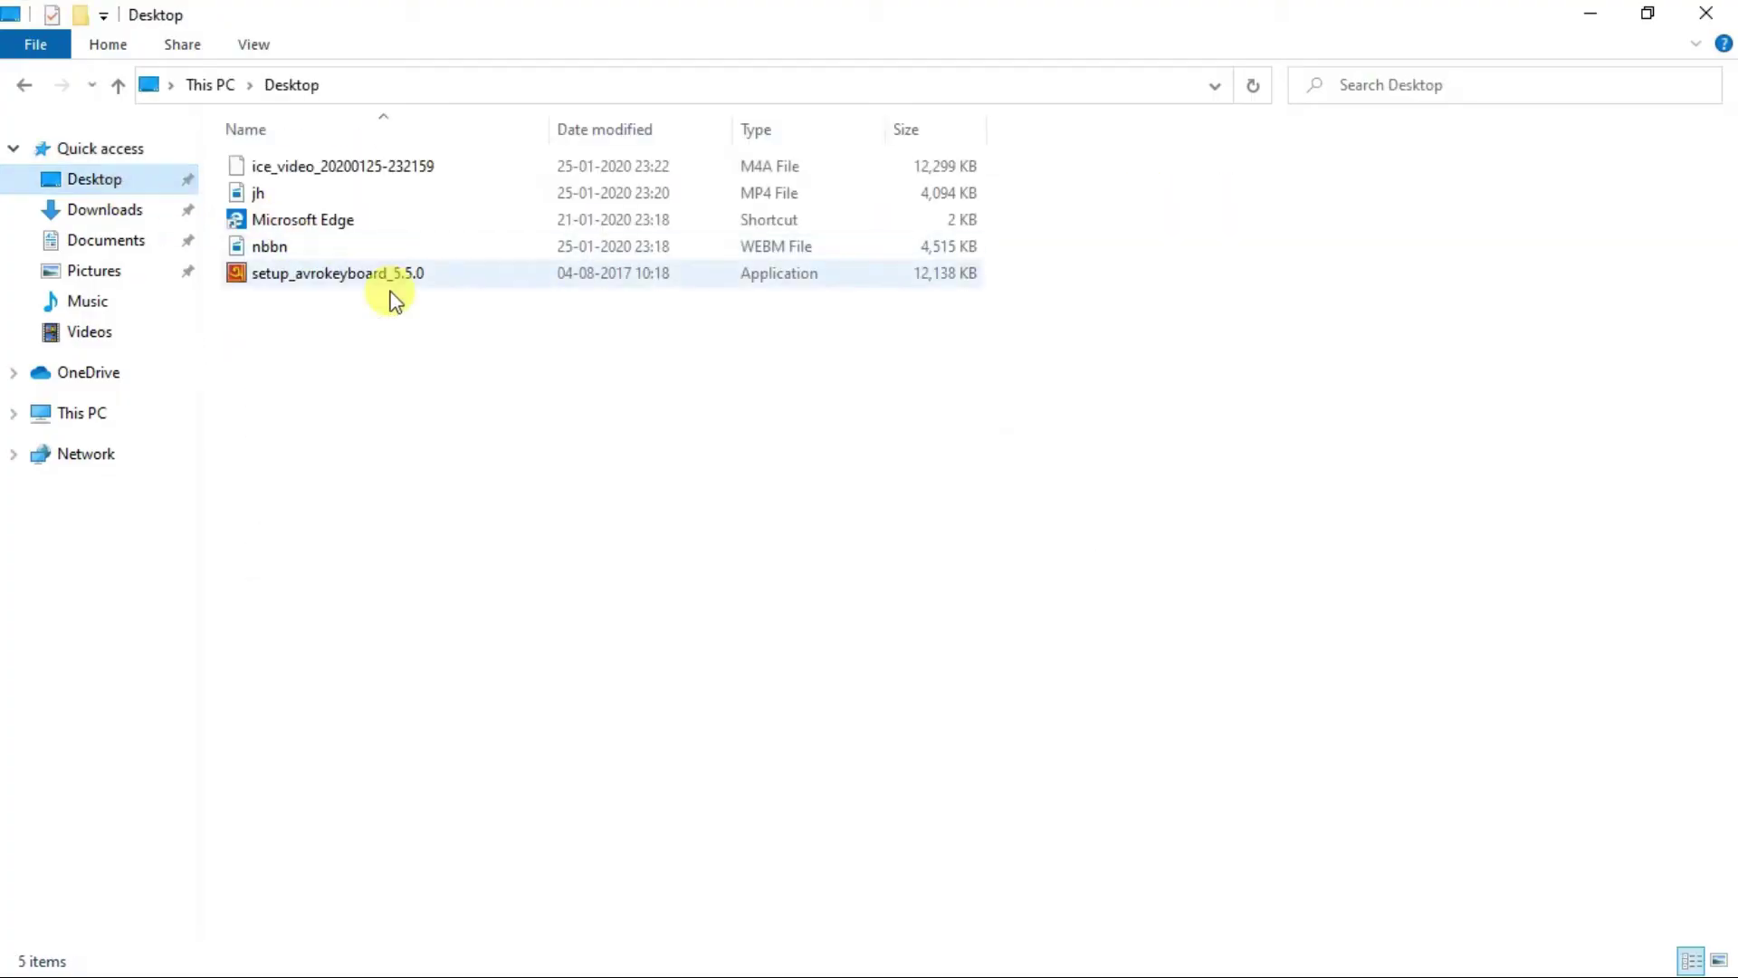
pyautogui.click(340, 273)
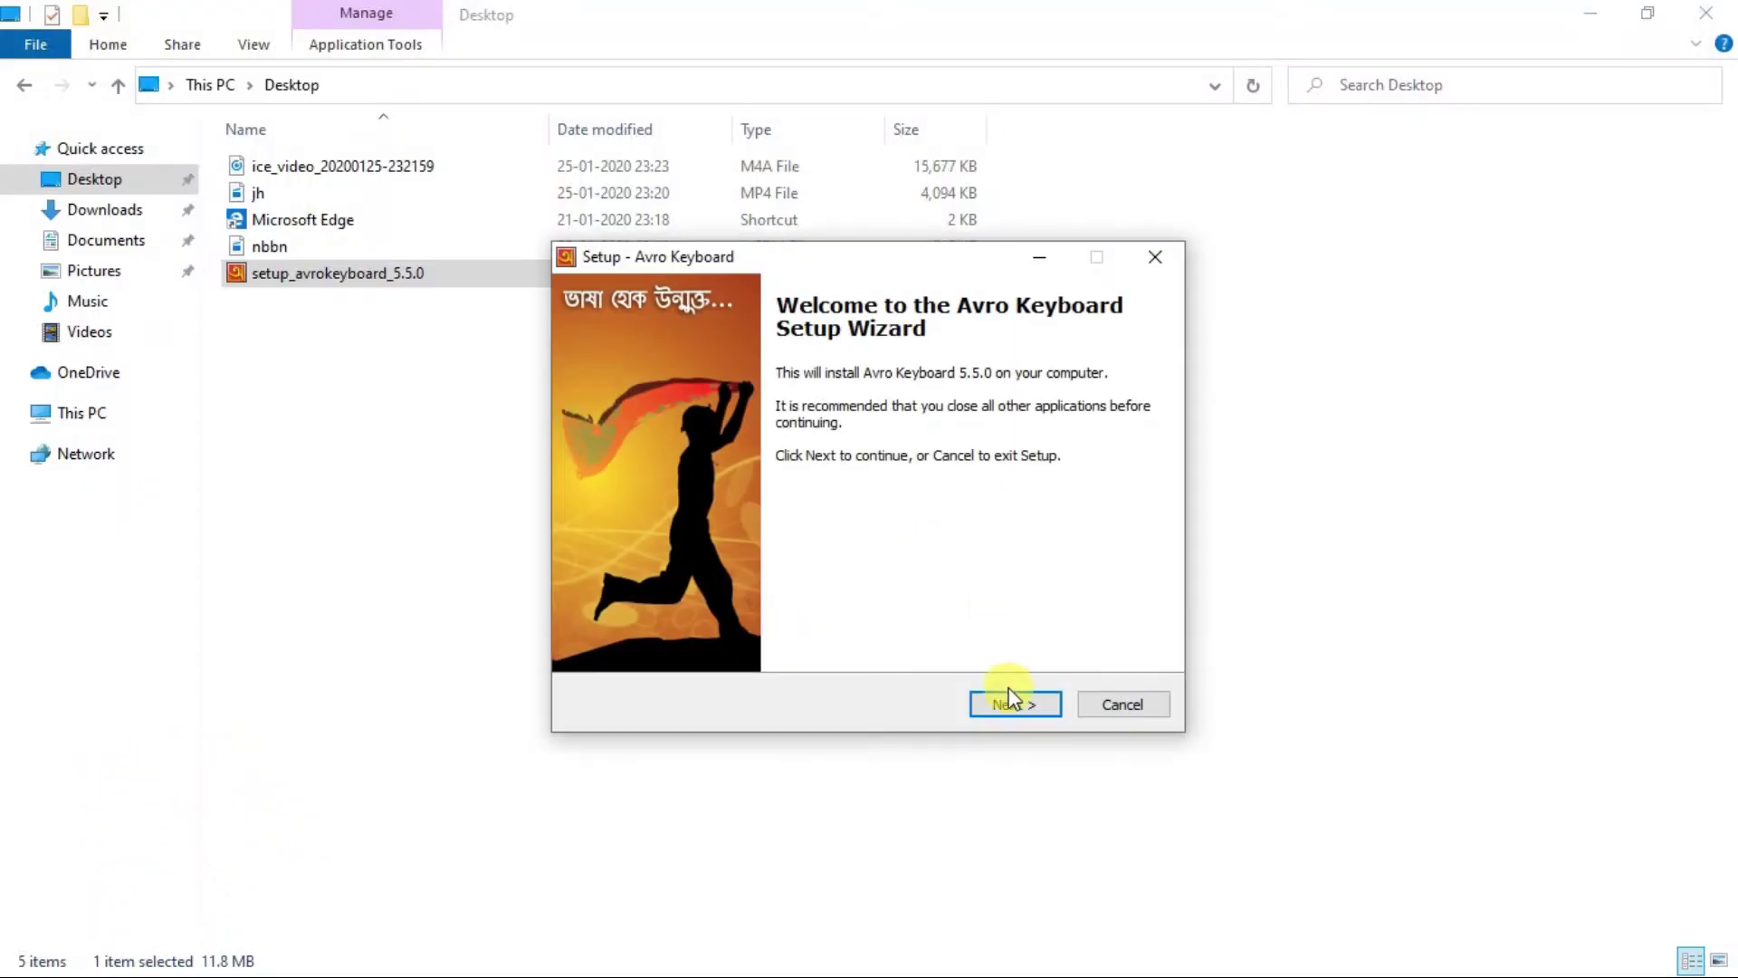
# - Accept the Avro Keyboard licence agreement and keep the default Start Menu folder
pyautogui.click(1011, 705)
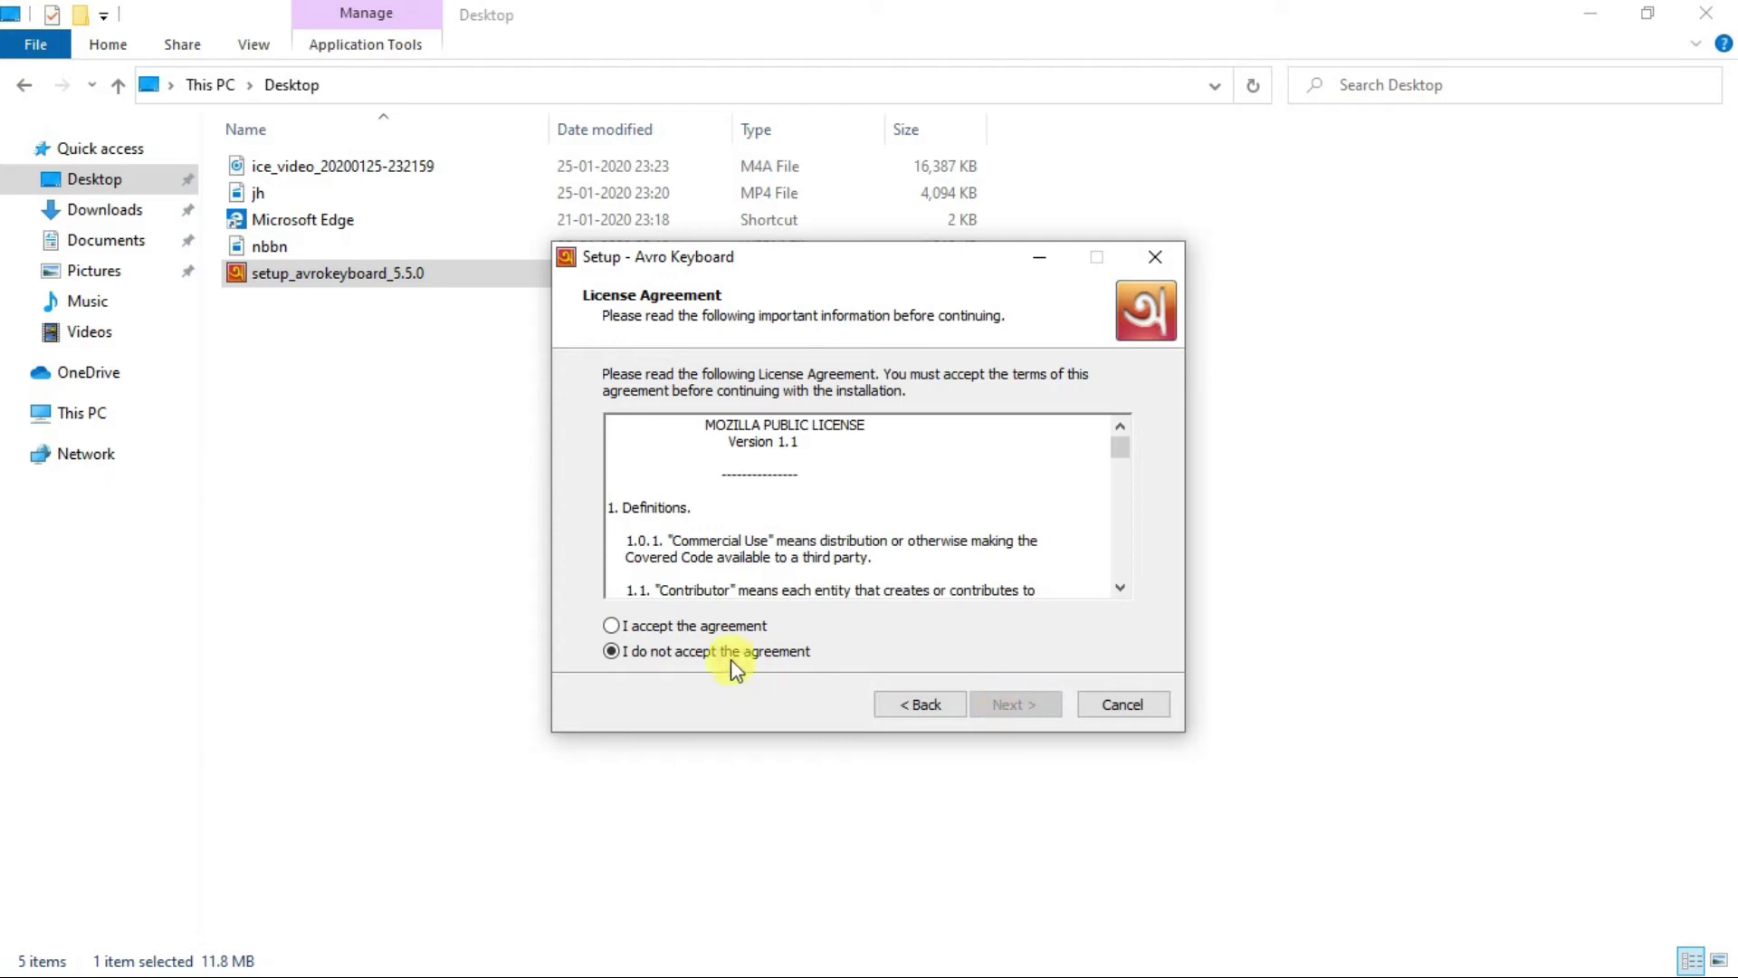
pyautogui.click(683, 629)
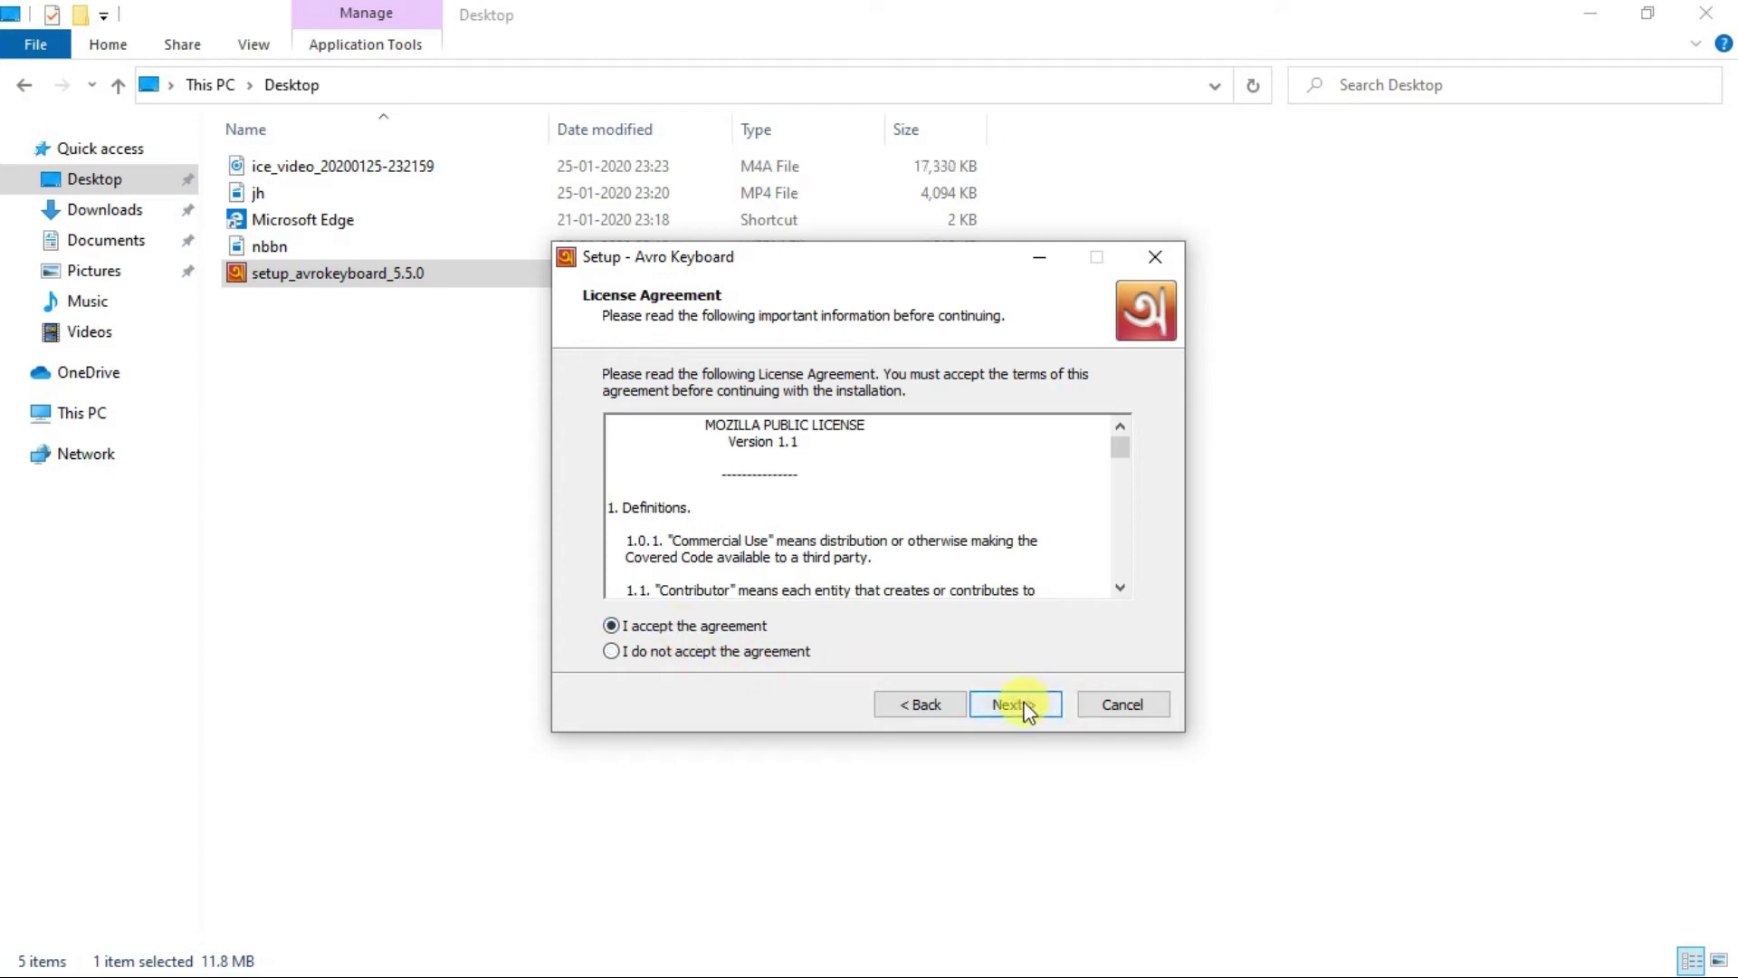
pyautogui.click(1025, 709)
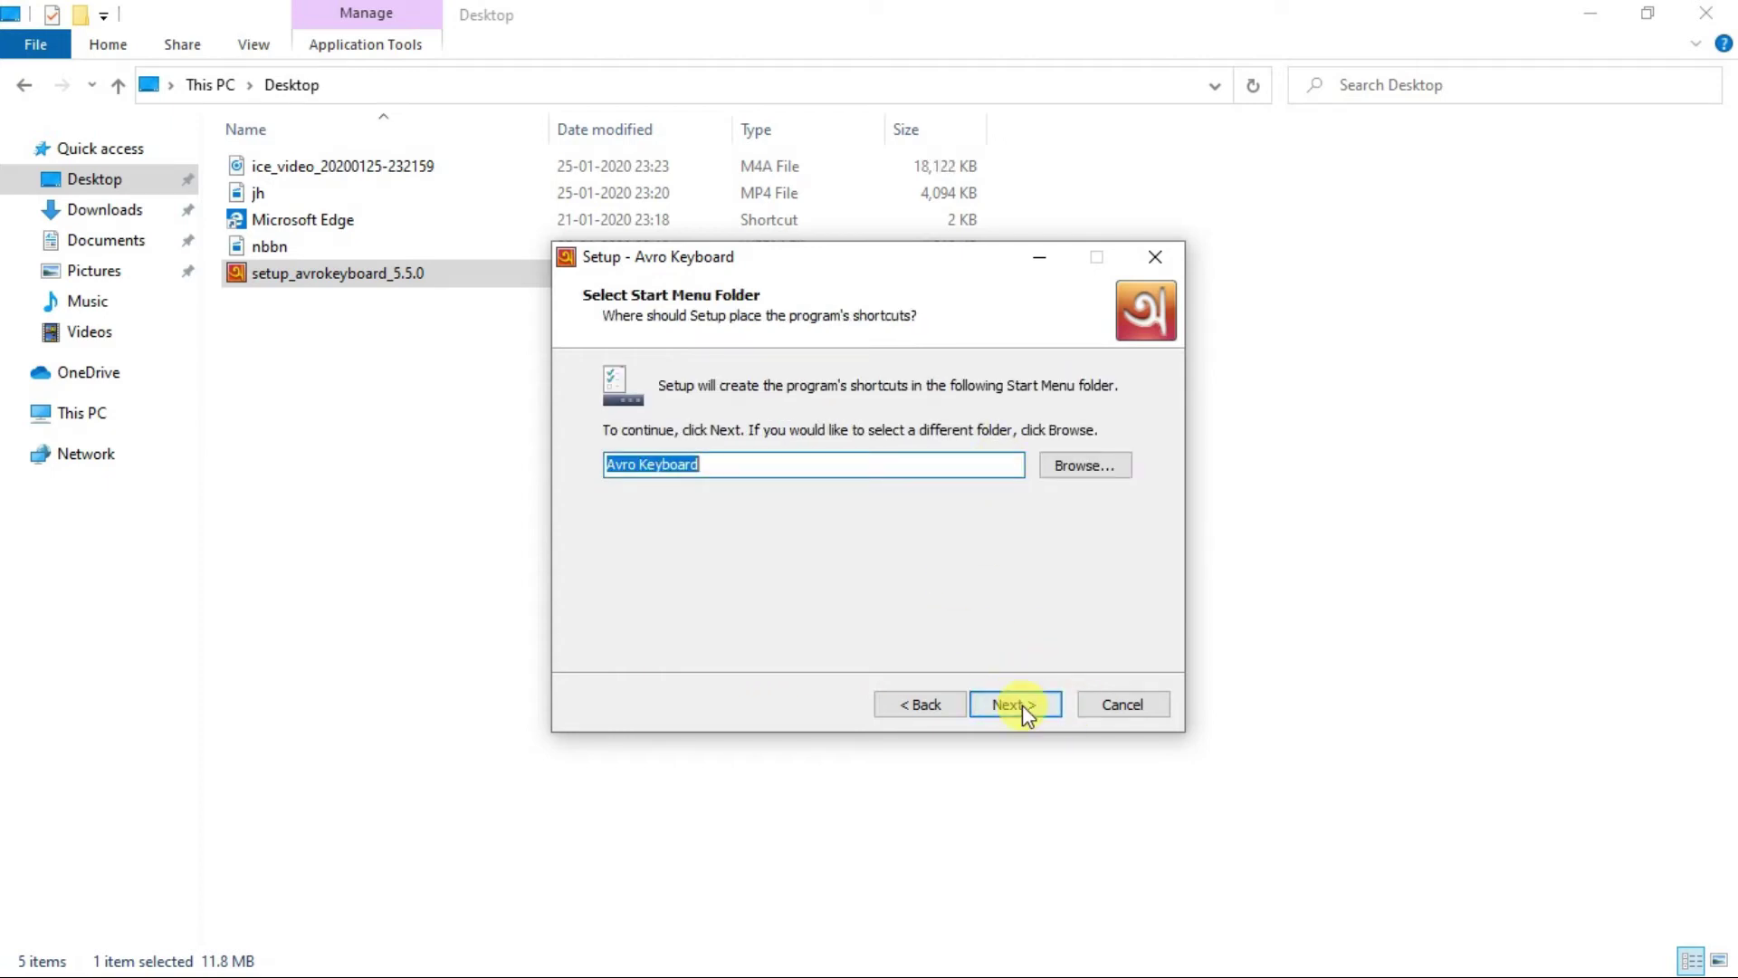
pyautogui.click(1023, 704)
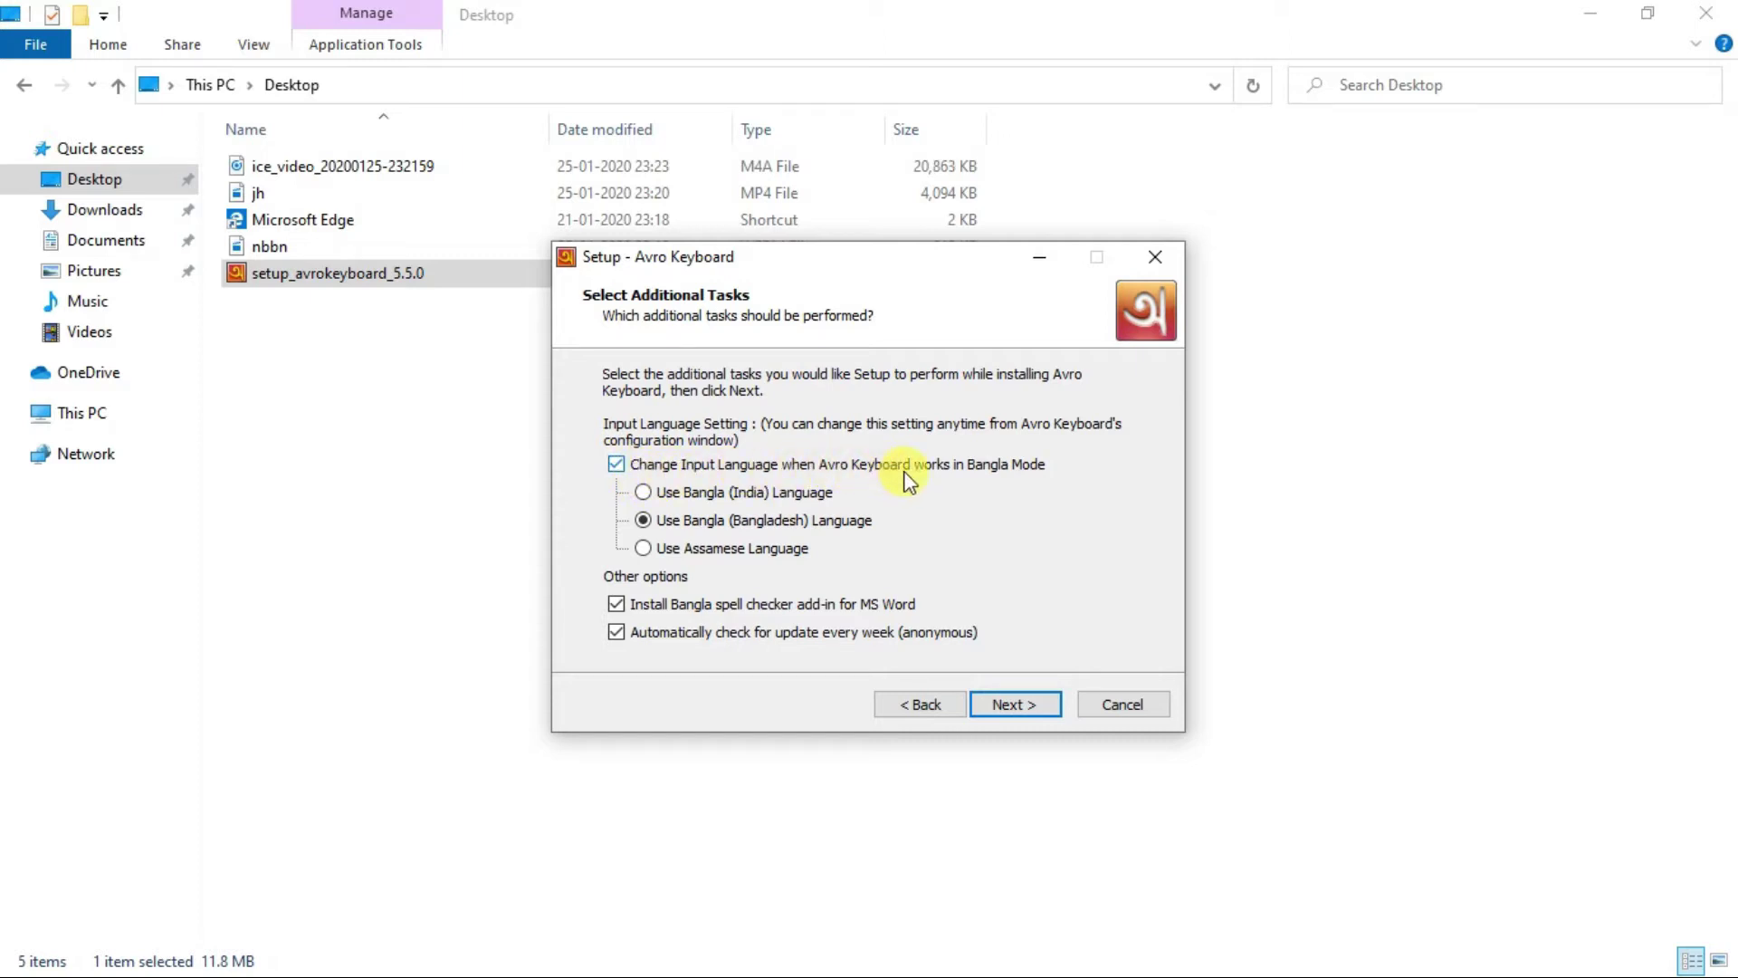
# - Turn off 'Change Input Language' and start the installation
pyautogui.click(829, 470)
pyautogui.click(827, 464)
pyautogui.click(827, 463)
pyautogui.click(1028, 711)
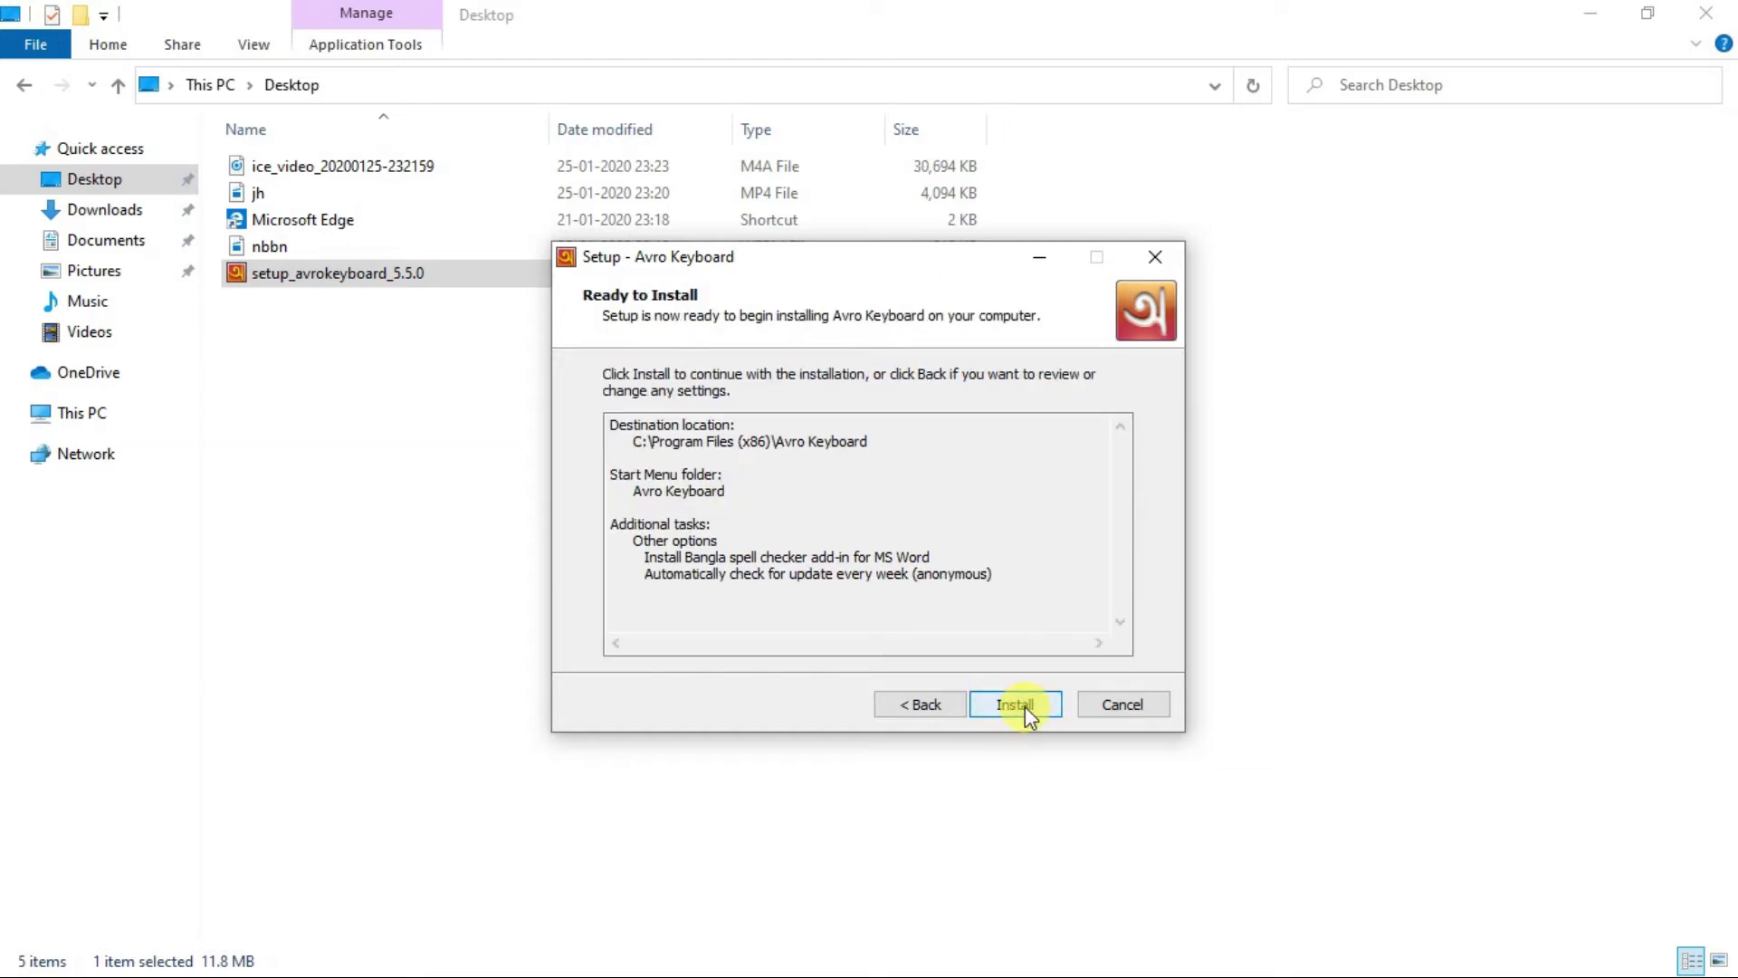
pyautogui.click(1028, 711)
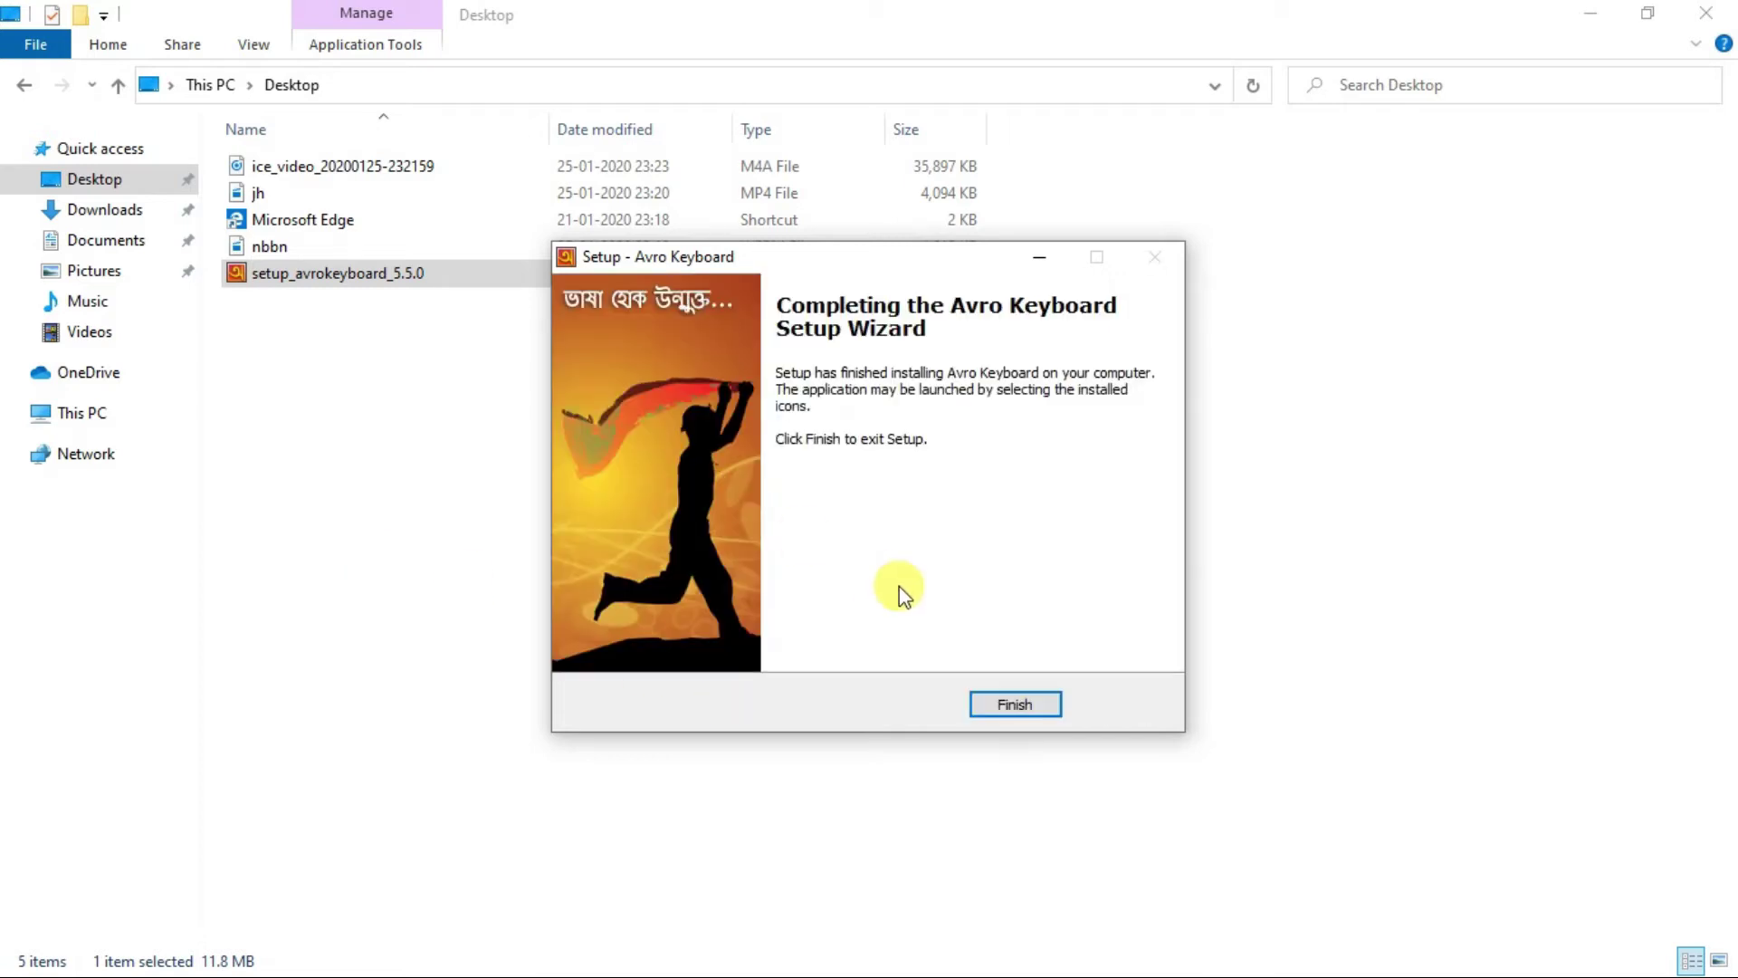
# - Close the finished setup wizard and refresh the Desktop folder listing
pyautogui.click(1010, 704)
pyautogui.rightClick(937, 501)
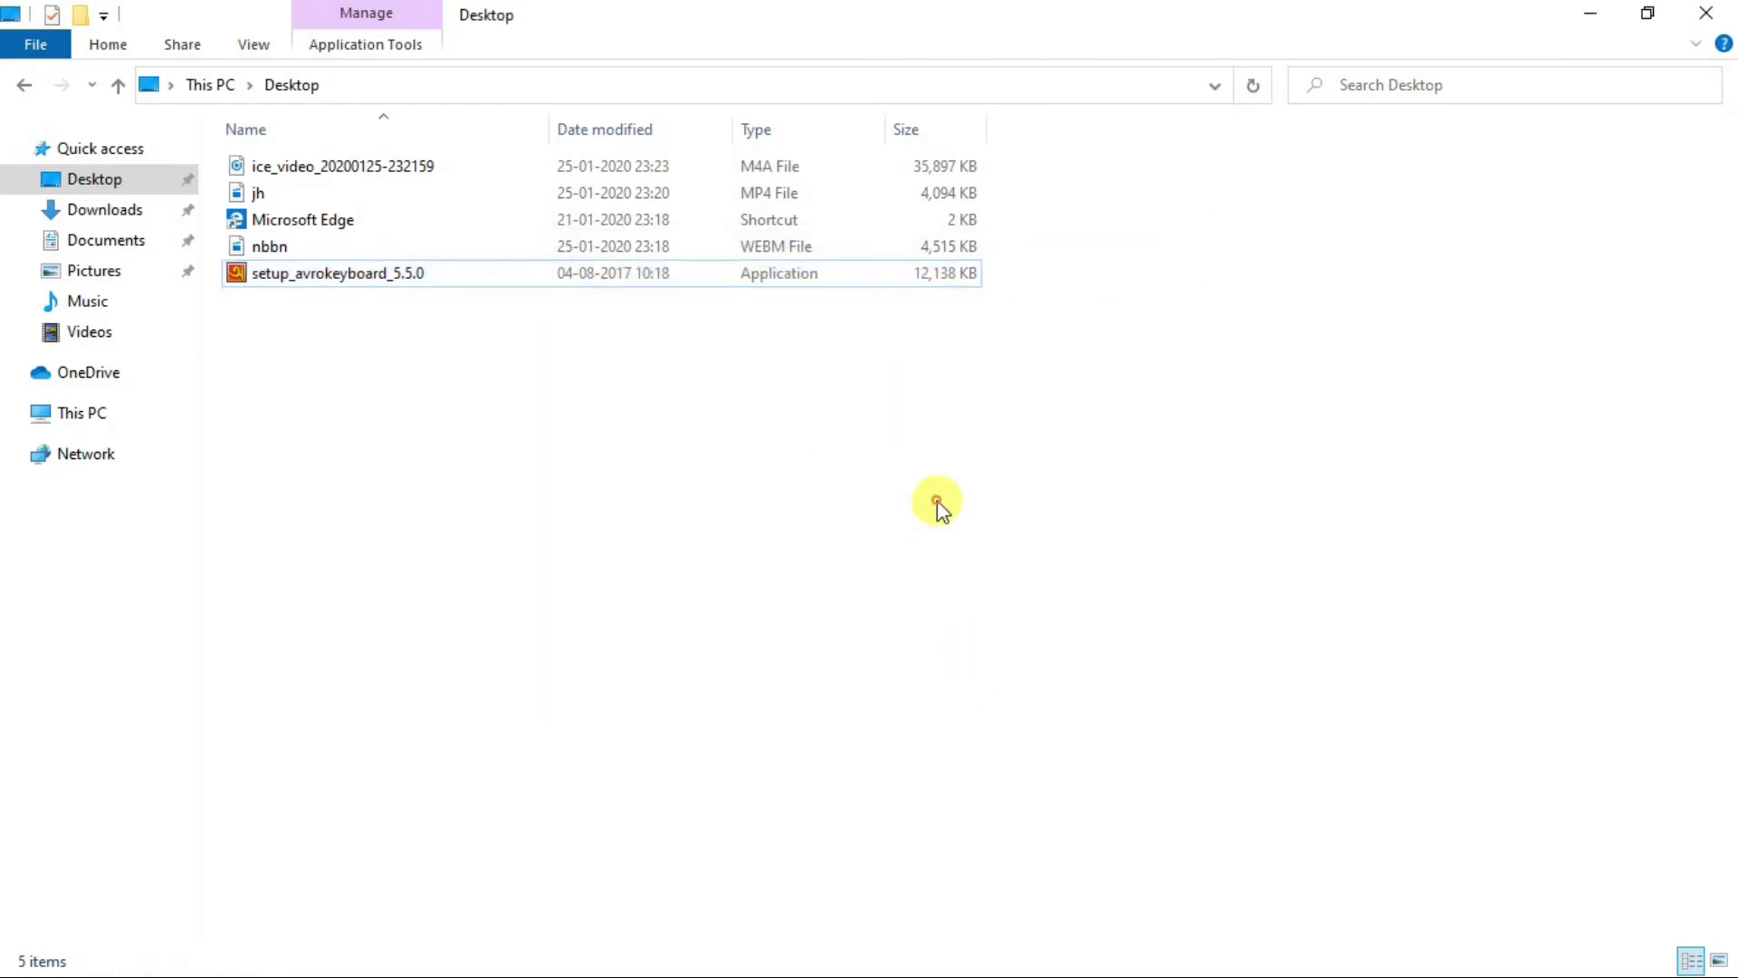
pyautogui.click(1027, 603)
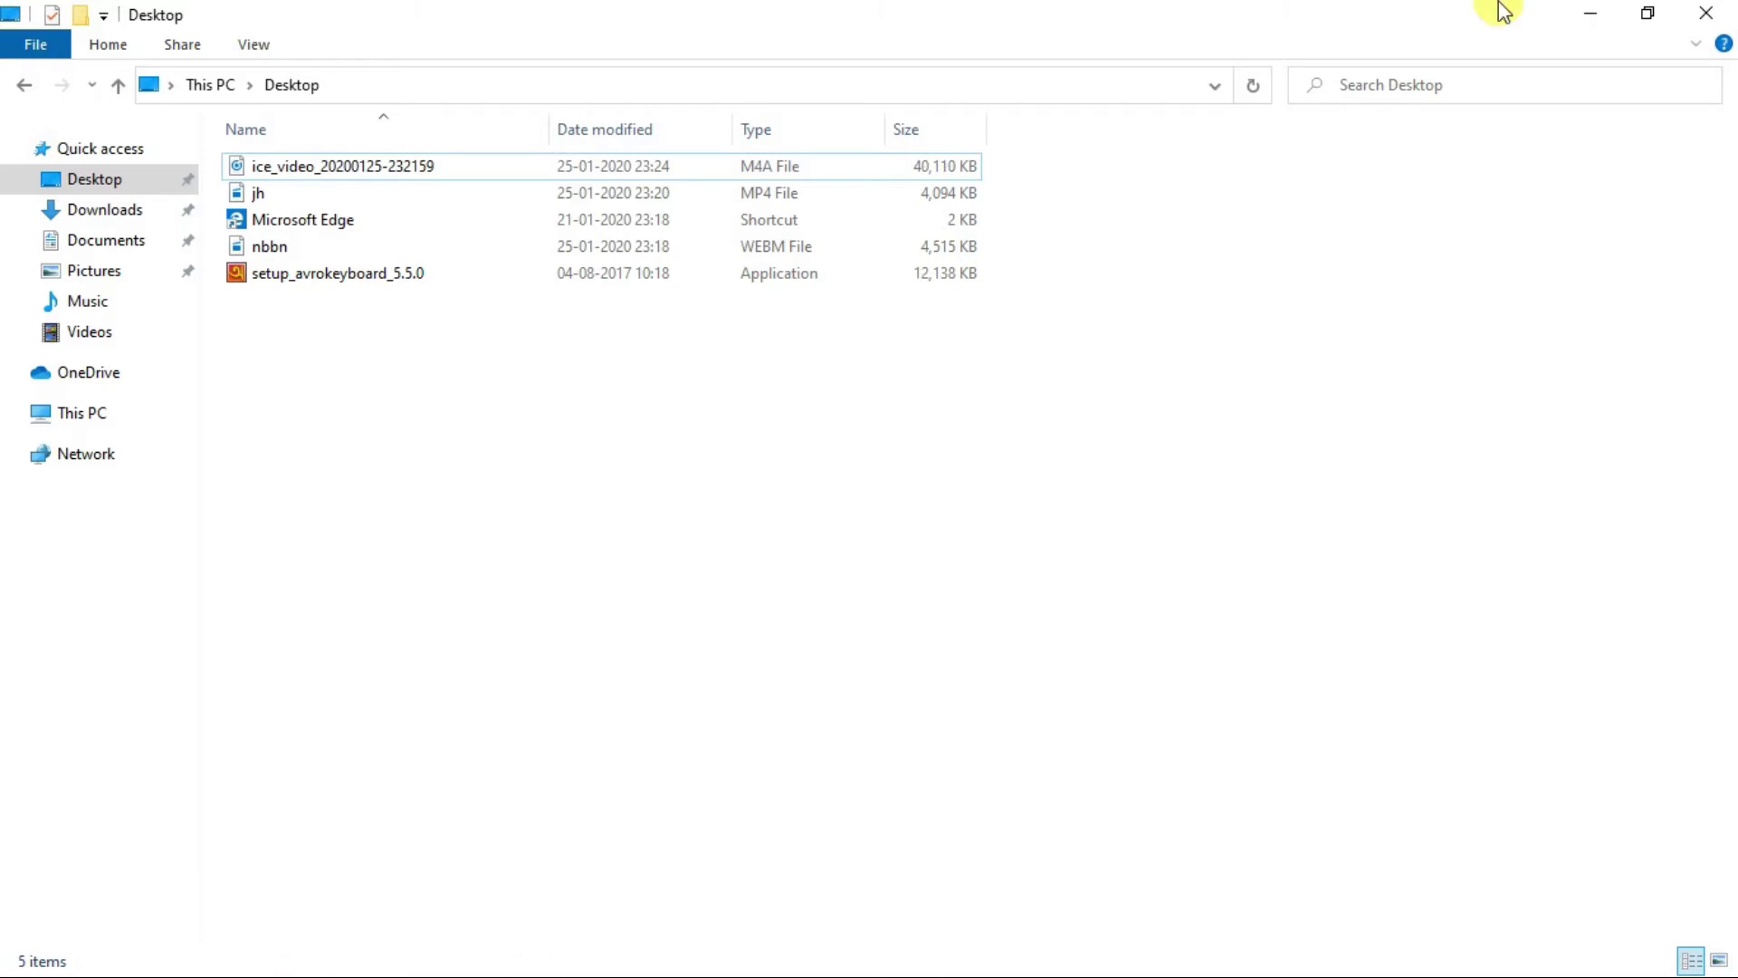
# - Launch Avro Keyboard from the Windows Start menu
pyautogui.click(1595, 11)
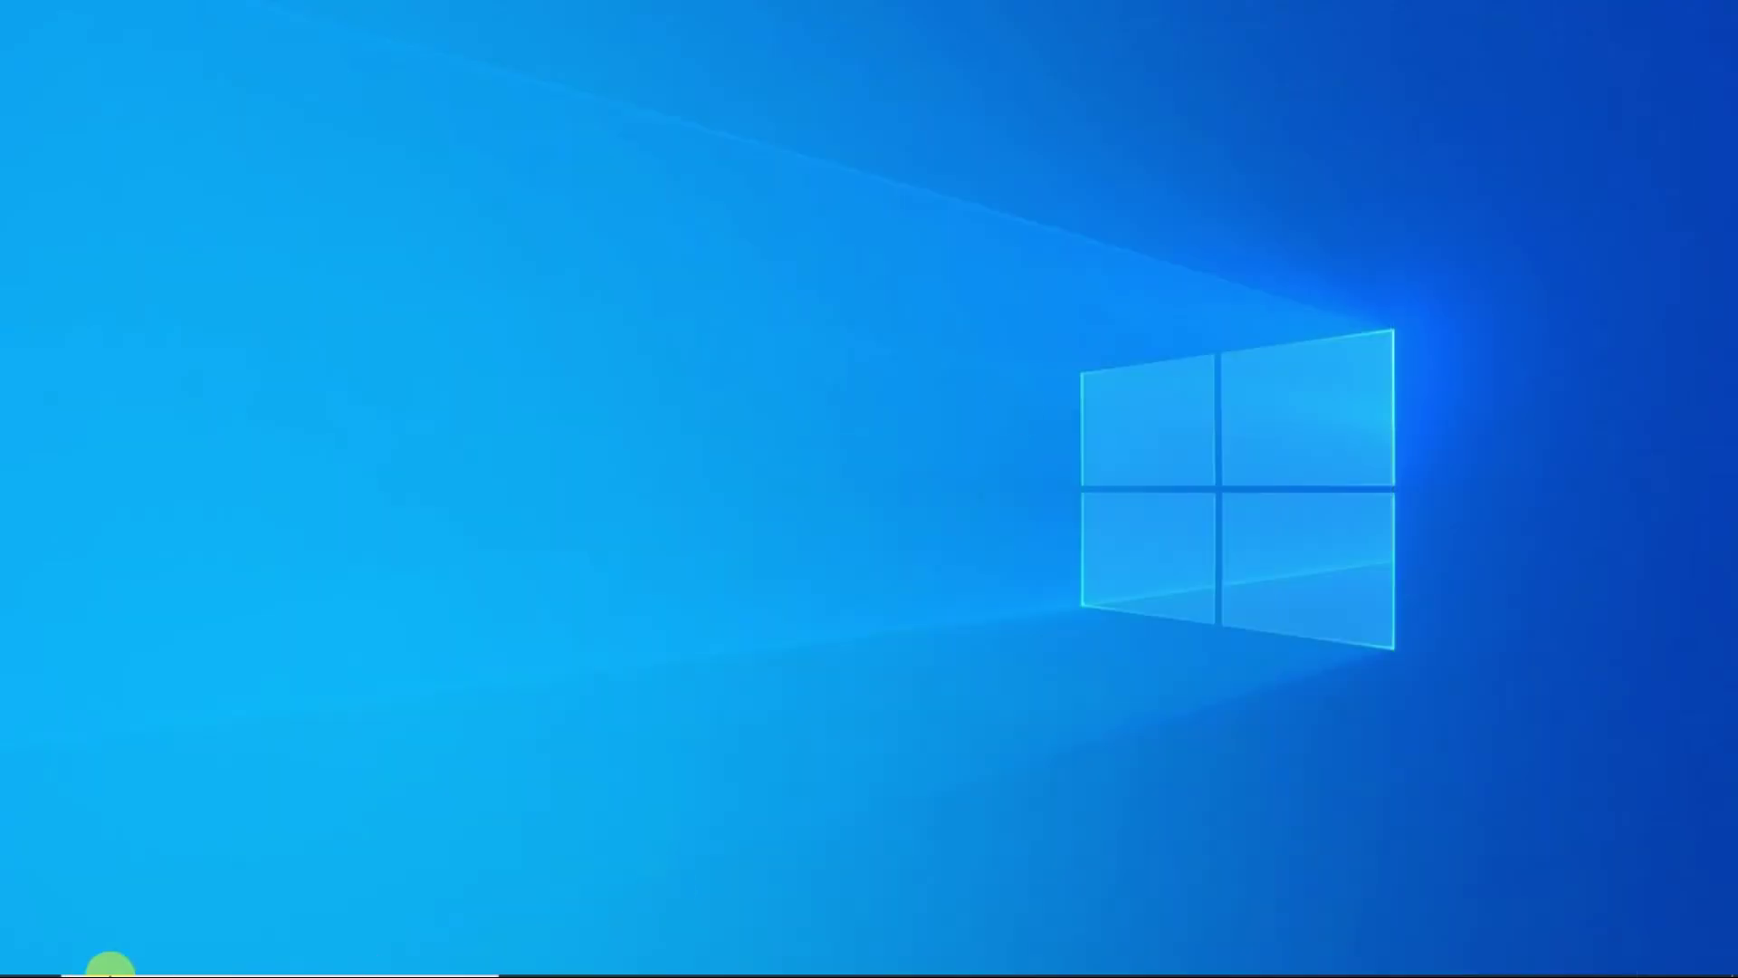
pyautogui.click(5, 963)
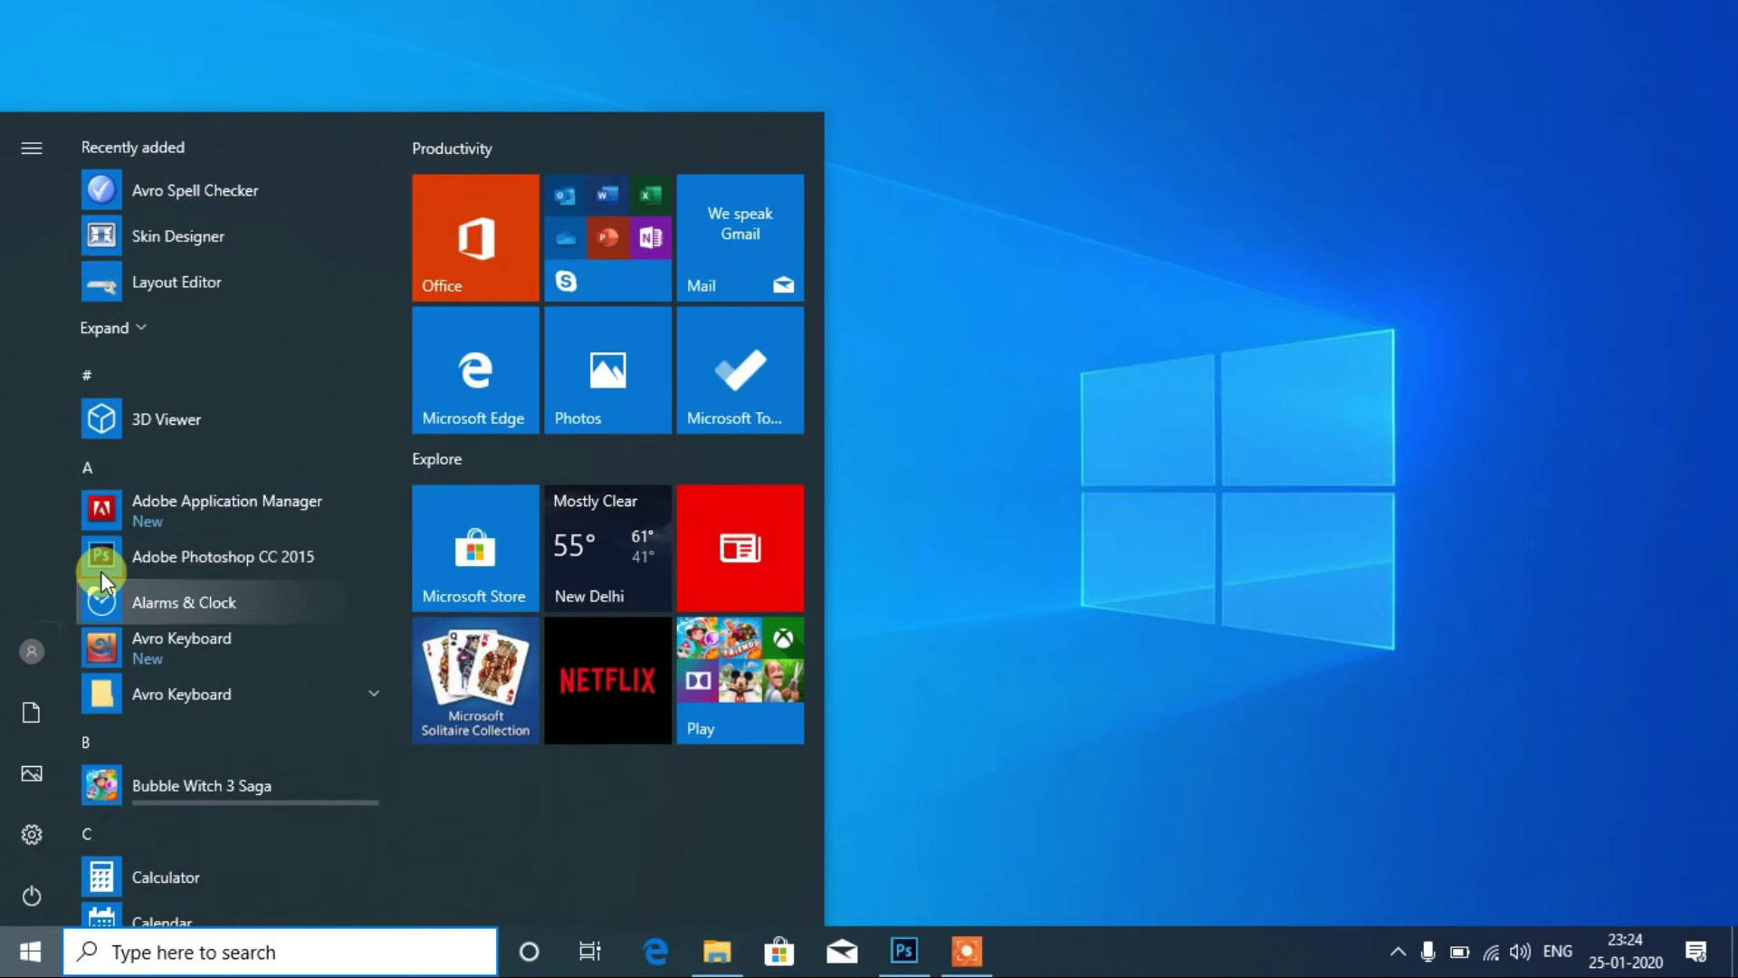
pyautogui.click(161, 644)
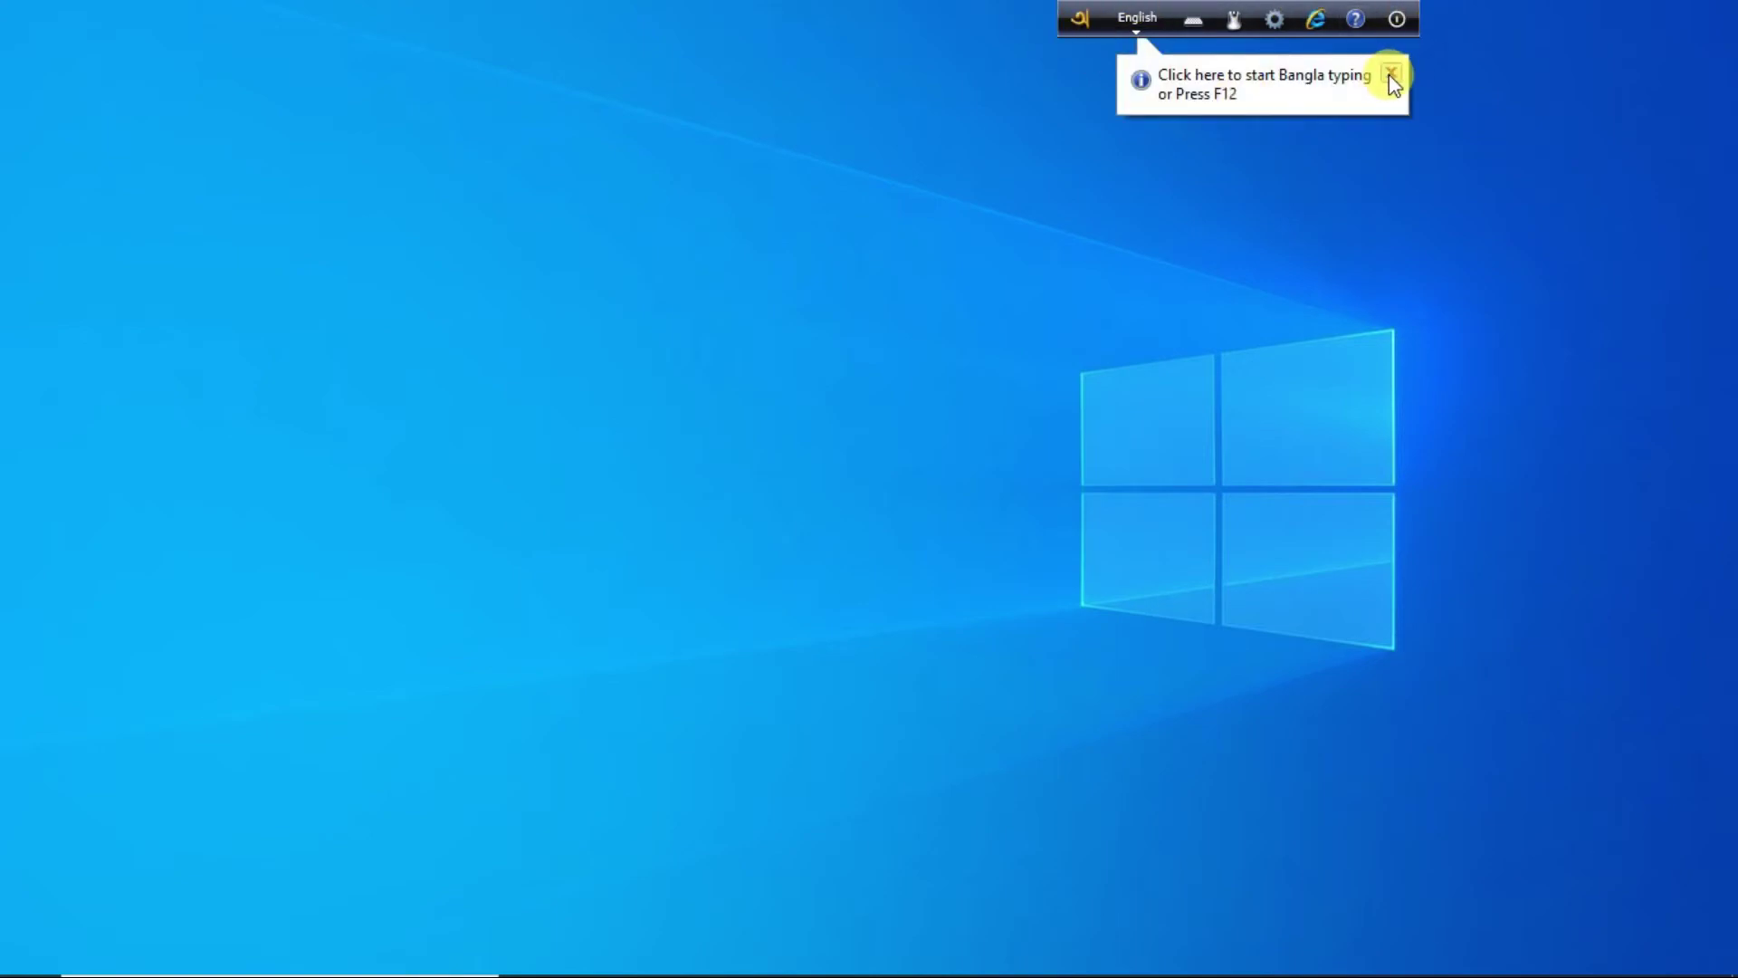
# - Dismiss the Avro tip and toggle with F12 until the mode is Bangla
pyautogui.click(1390, 73)
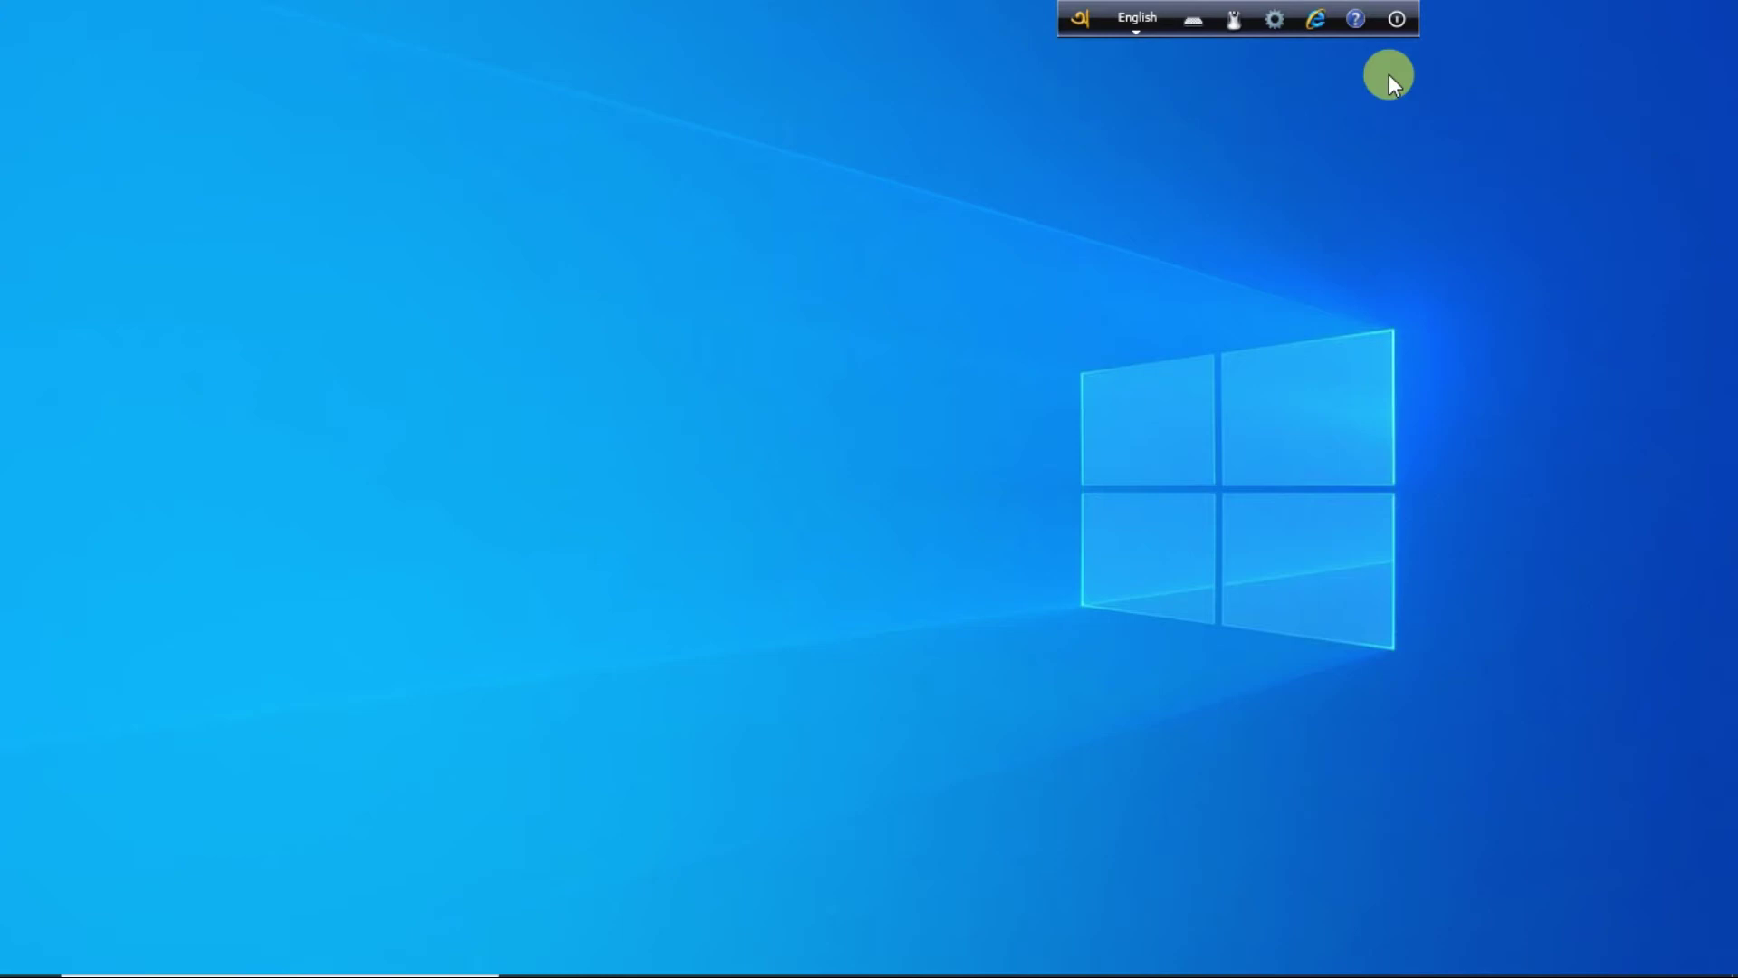
pyautogui.click(1156, 20)
pyautogui.press('XF86MonBrightnessDown')
pyautogui.press('F12')
pyautogui.press('XF86RFKill')
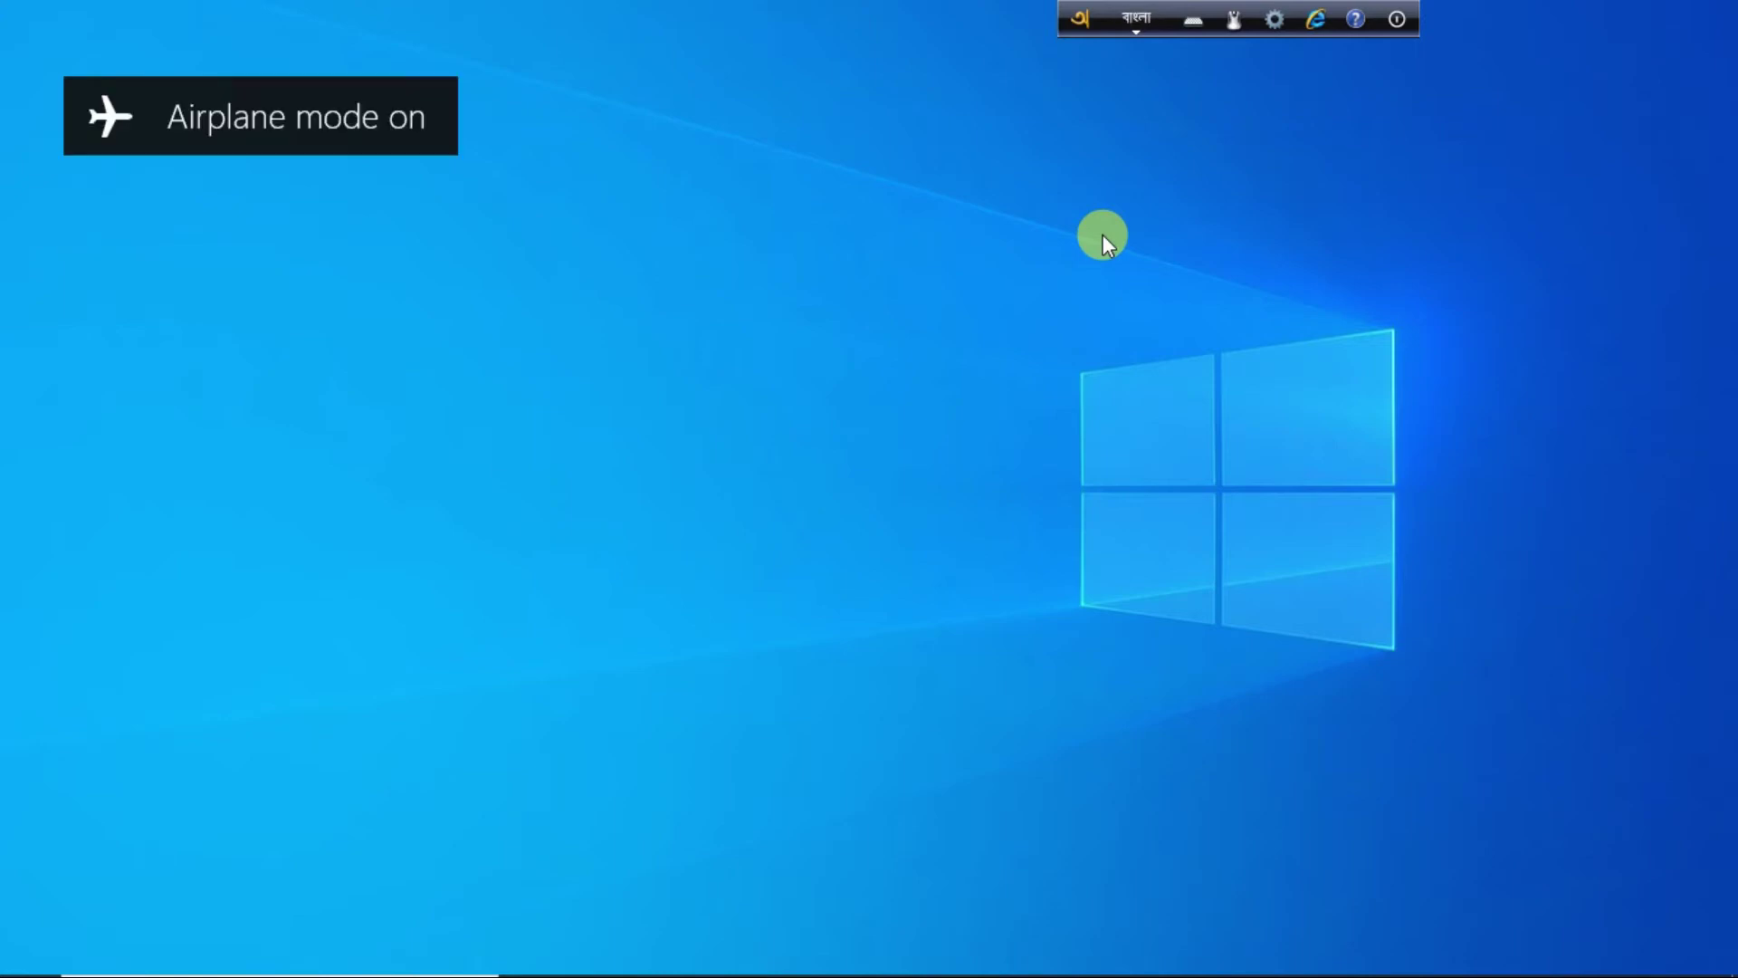
pyautogui.press('F12')
pyautogui.press('XF86MonBrightnessDown')
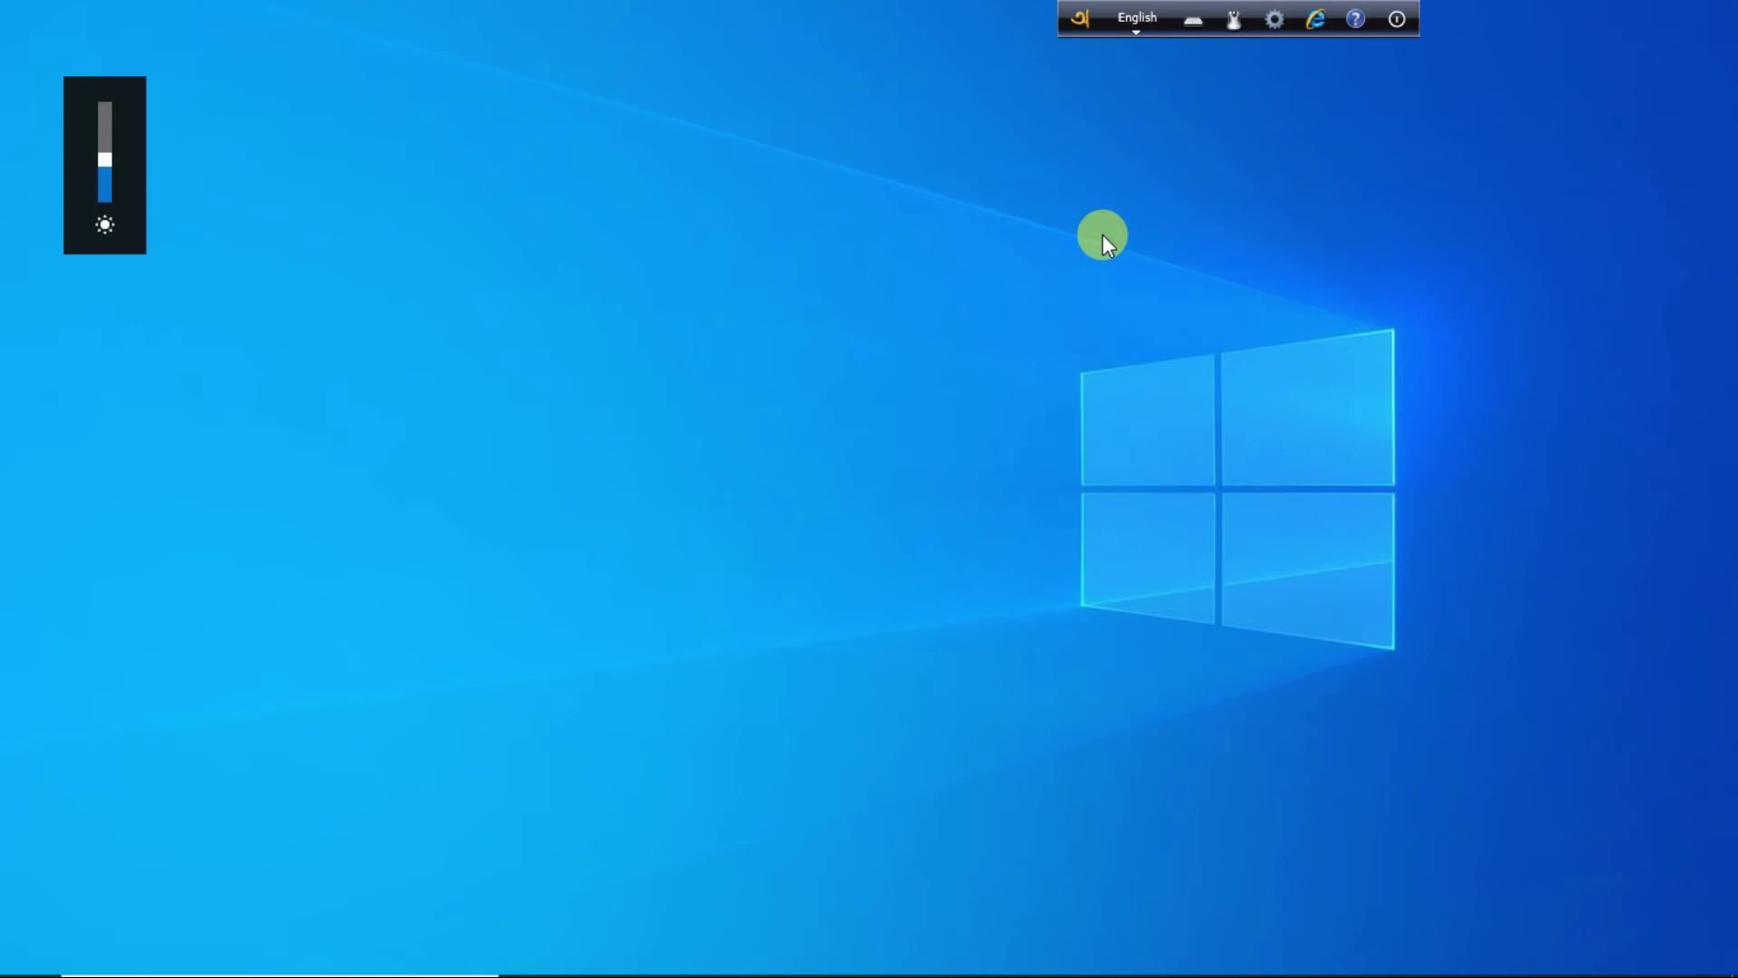
pyautogui.press('F12')
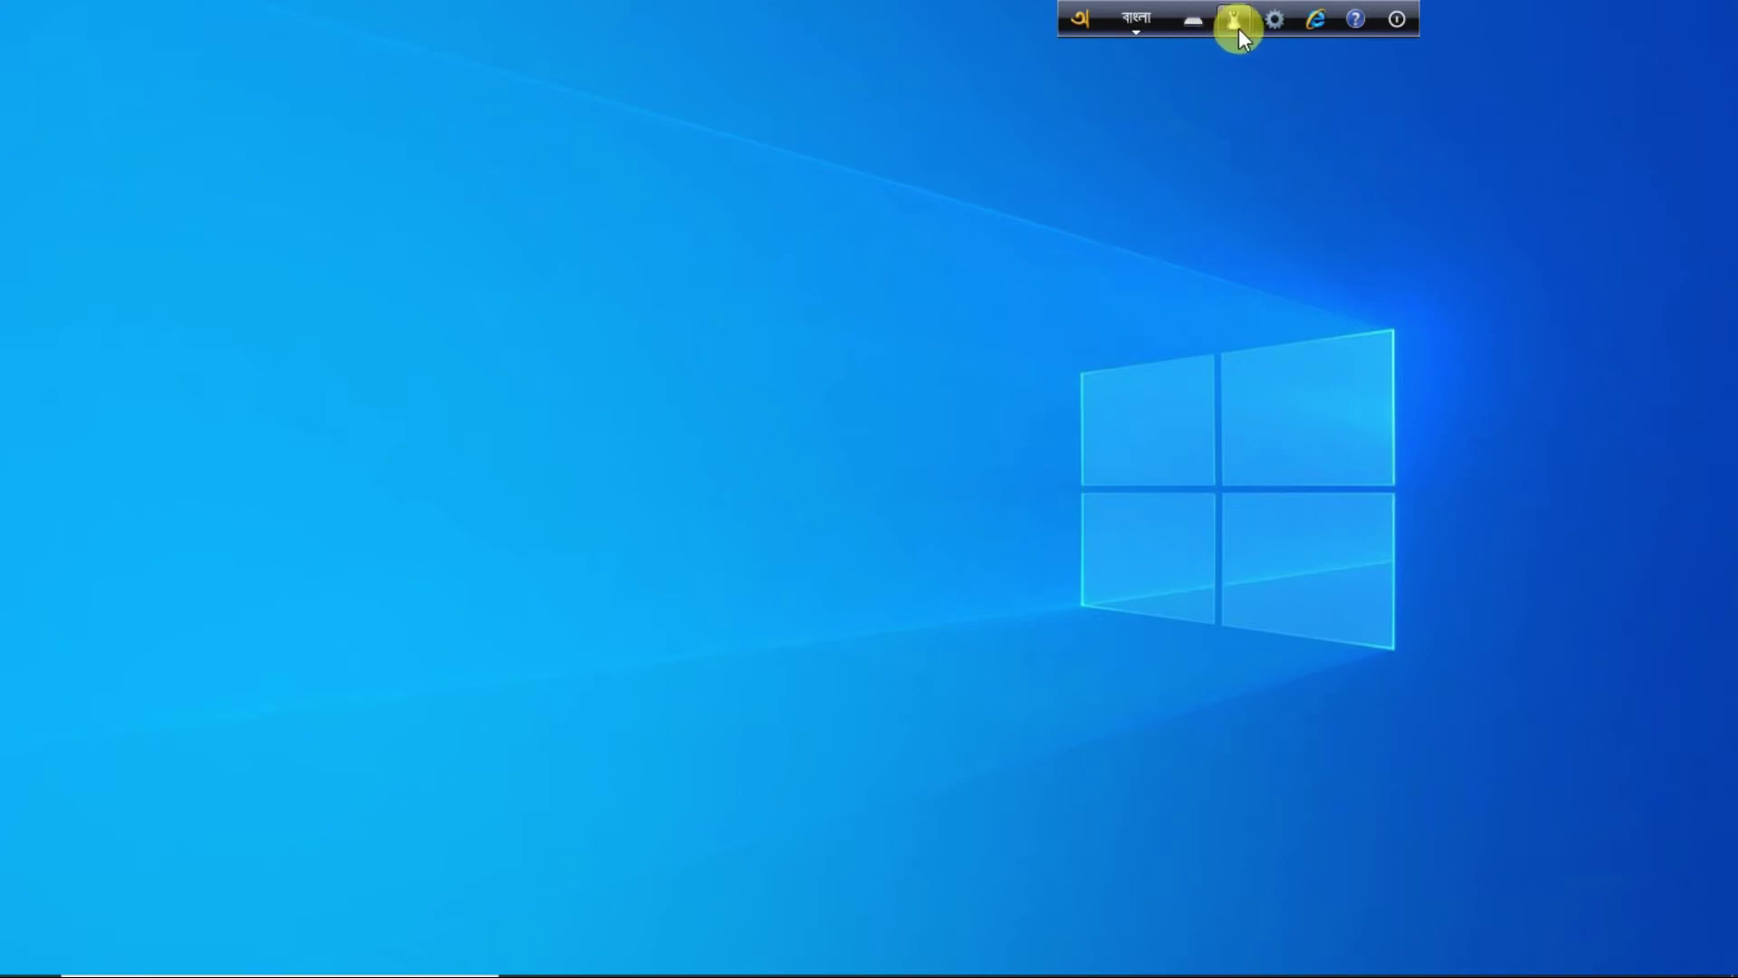
# - Create a new A4 document, Untitled-1, from the International Paper preset
pyautogui.click(906, 951)
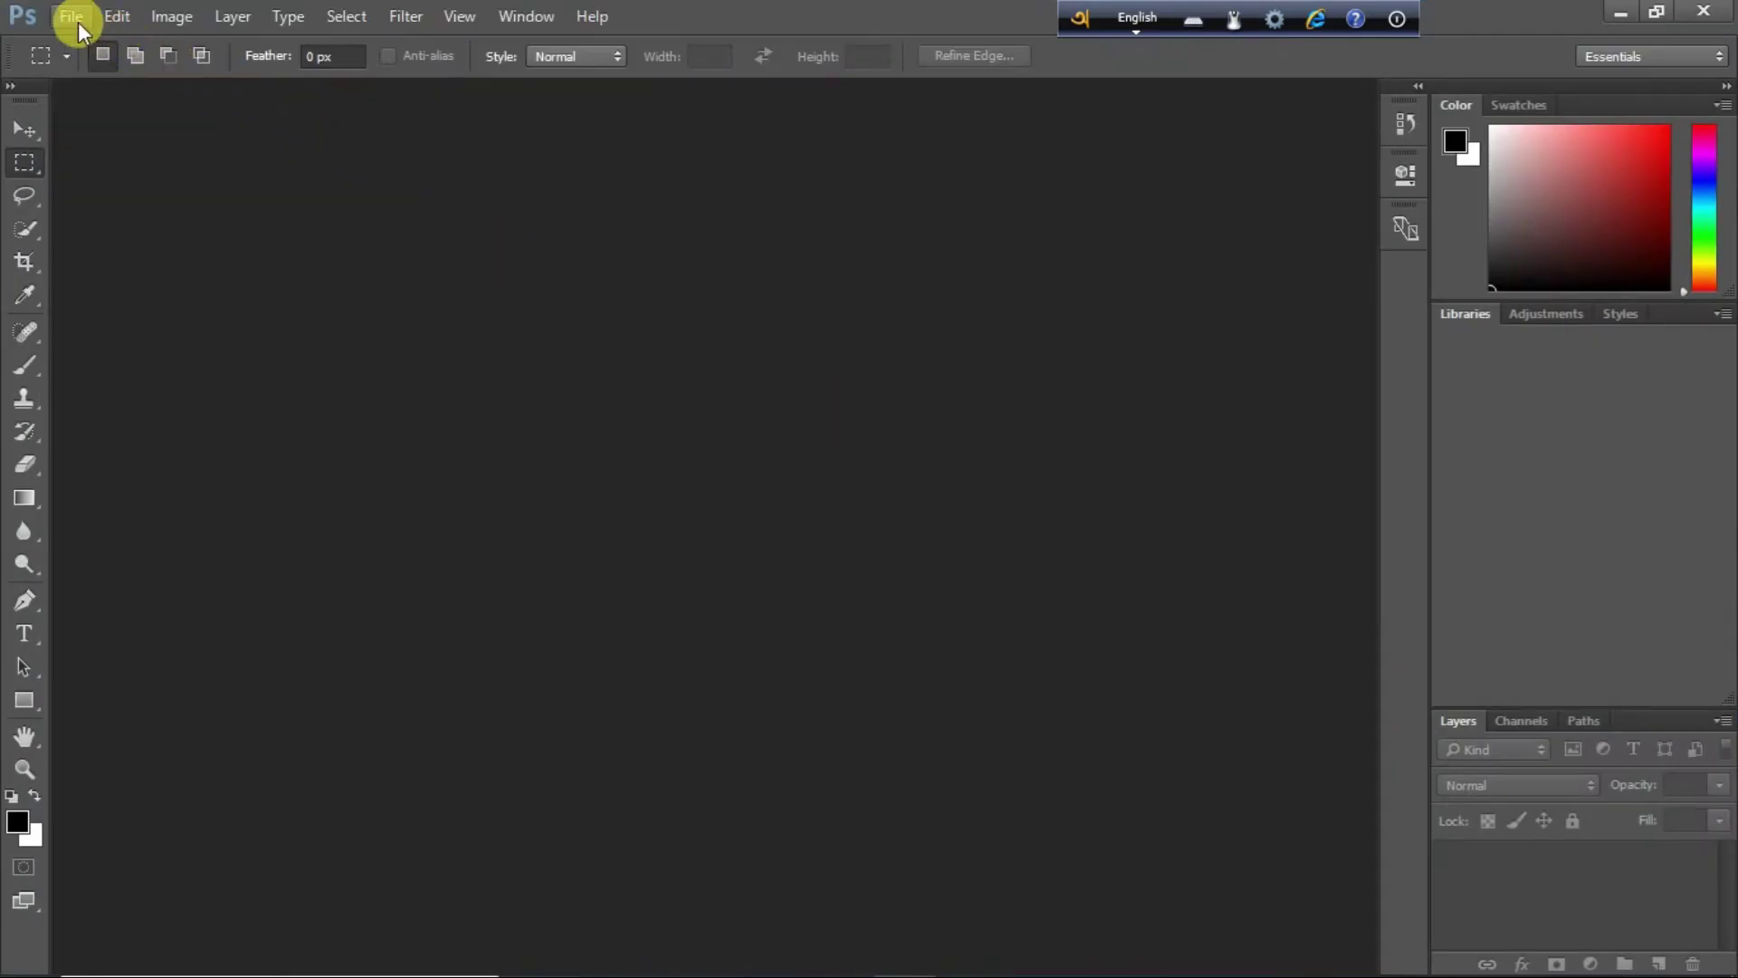
pyautogui.click(78, 22)
pyautogui.click(104, 43)
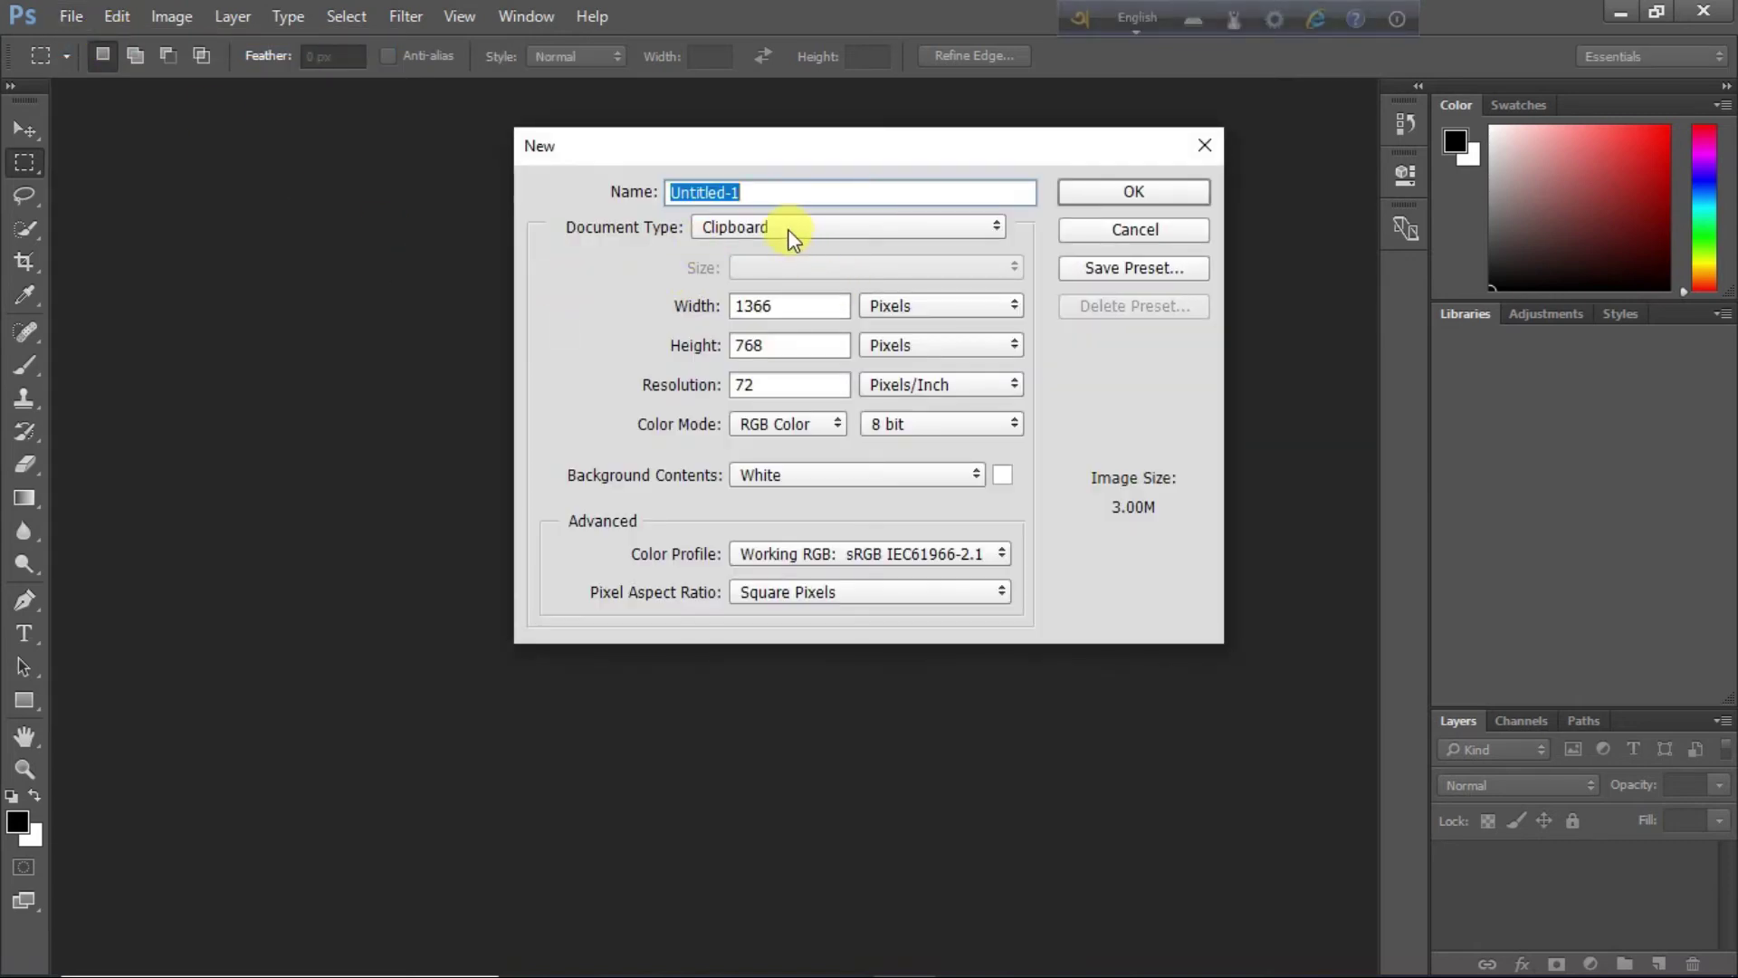
pyautogui.click(787, 229)
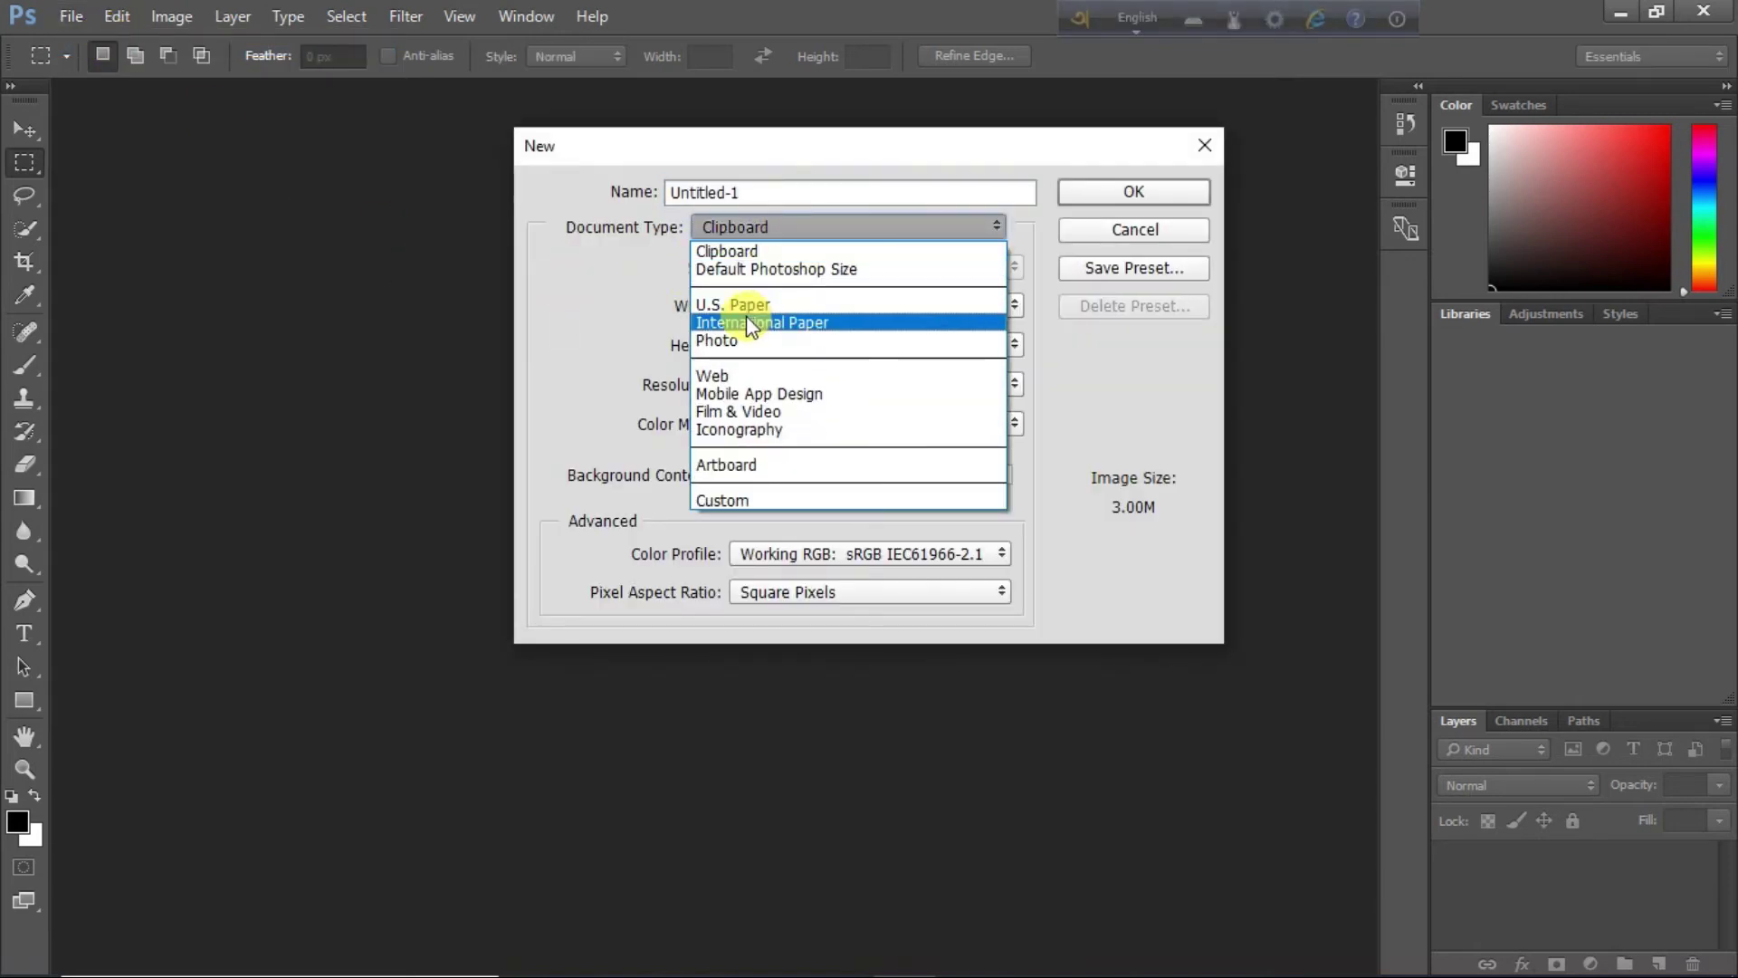
pyautogui.click(747, 323)
pyautogui.click(774, 272)
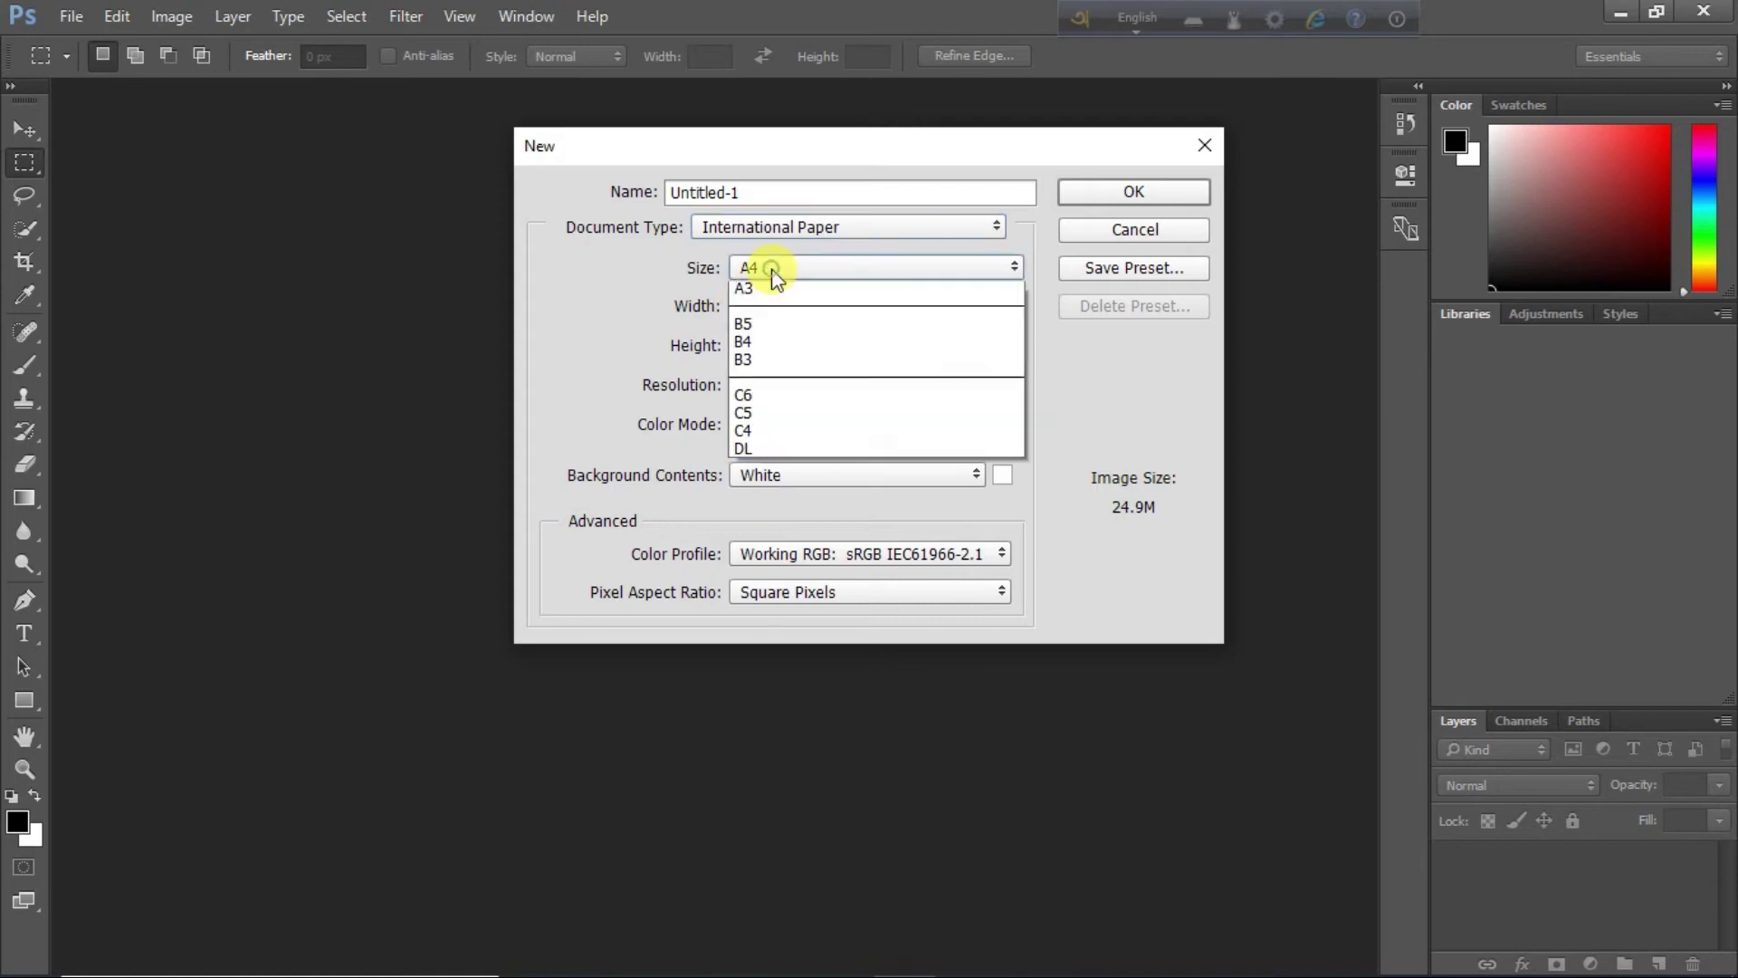
pyautogui.click(1114, 186)
pyautogui.click(1115, 190)
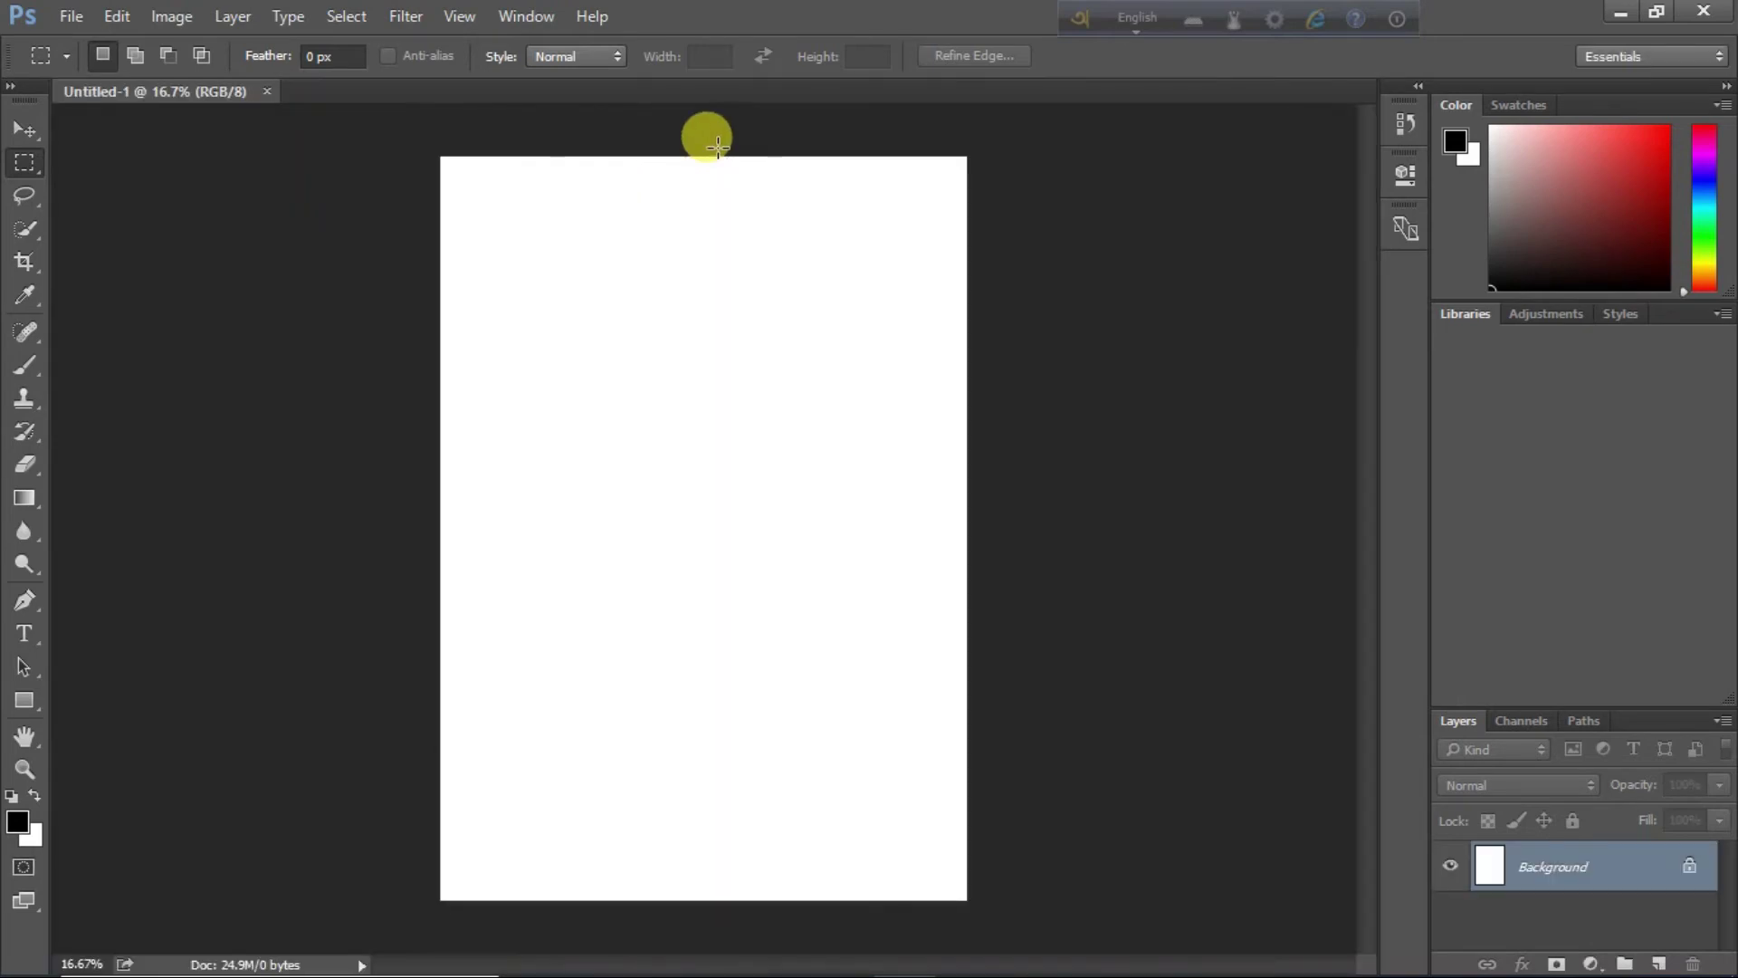
# - Show the Character panel and start a new text layer on the page
pyautogui.click(500, 16)
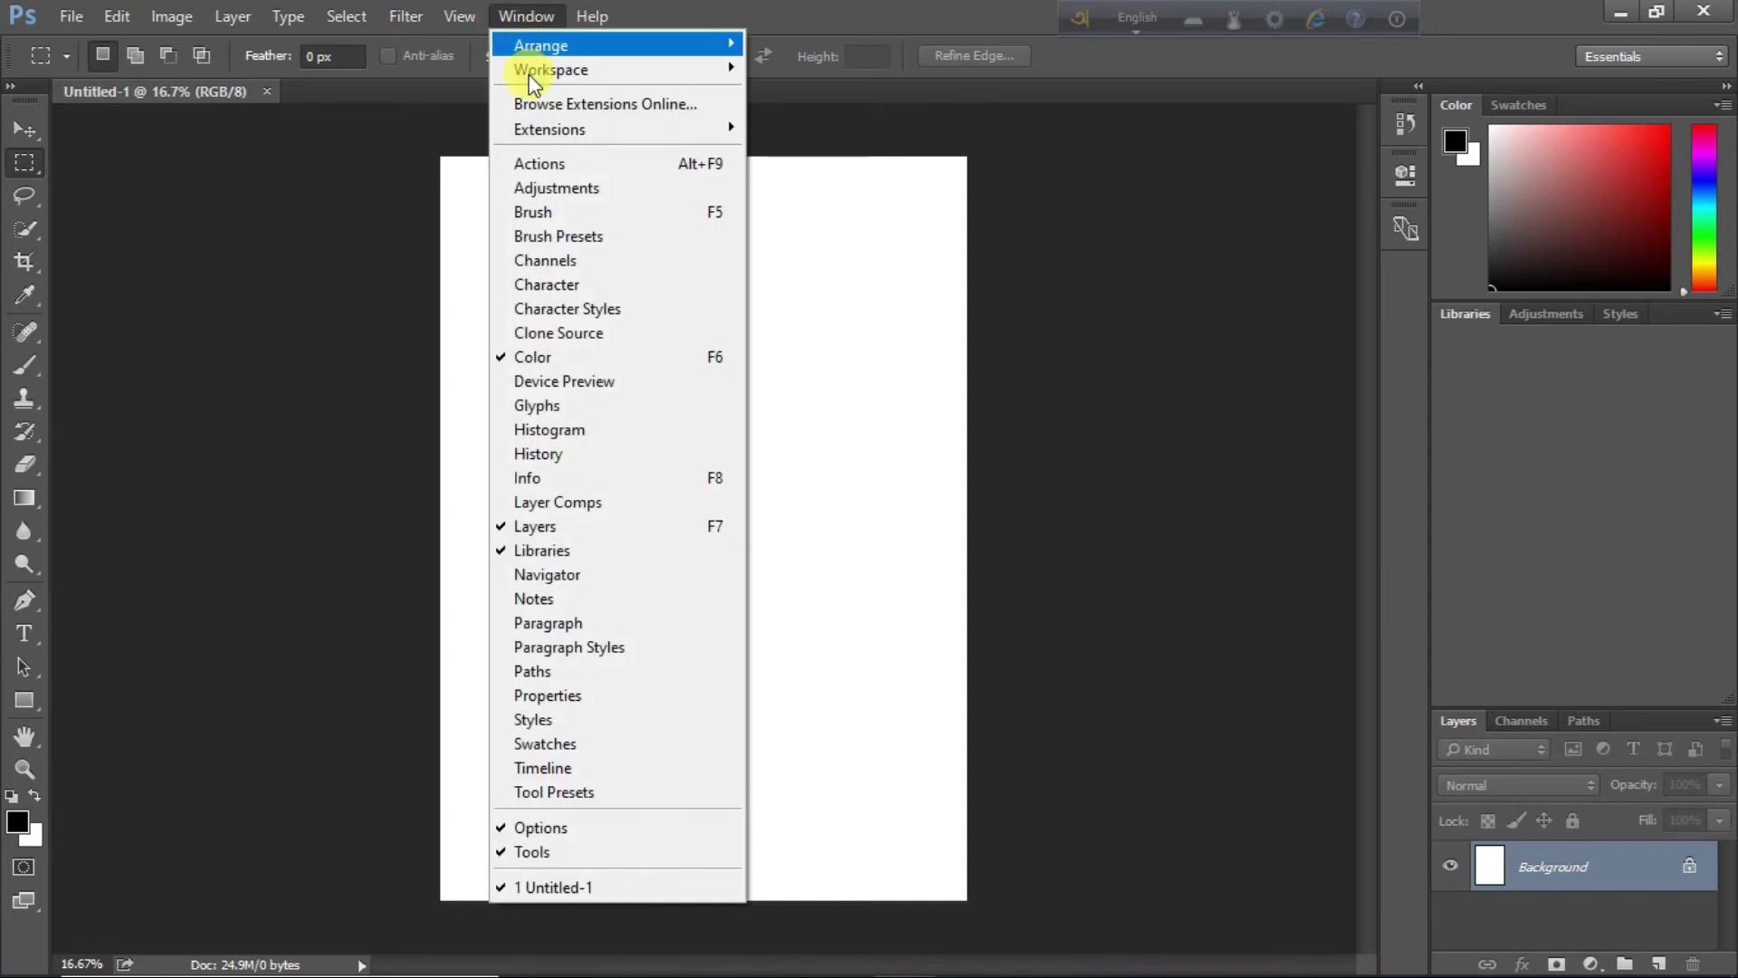
pyautogui.click(547, 624)
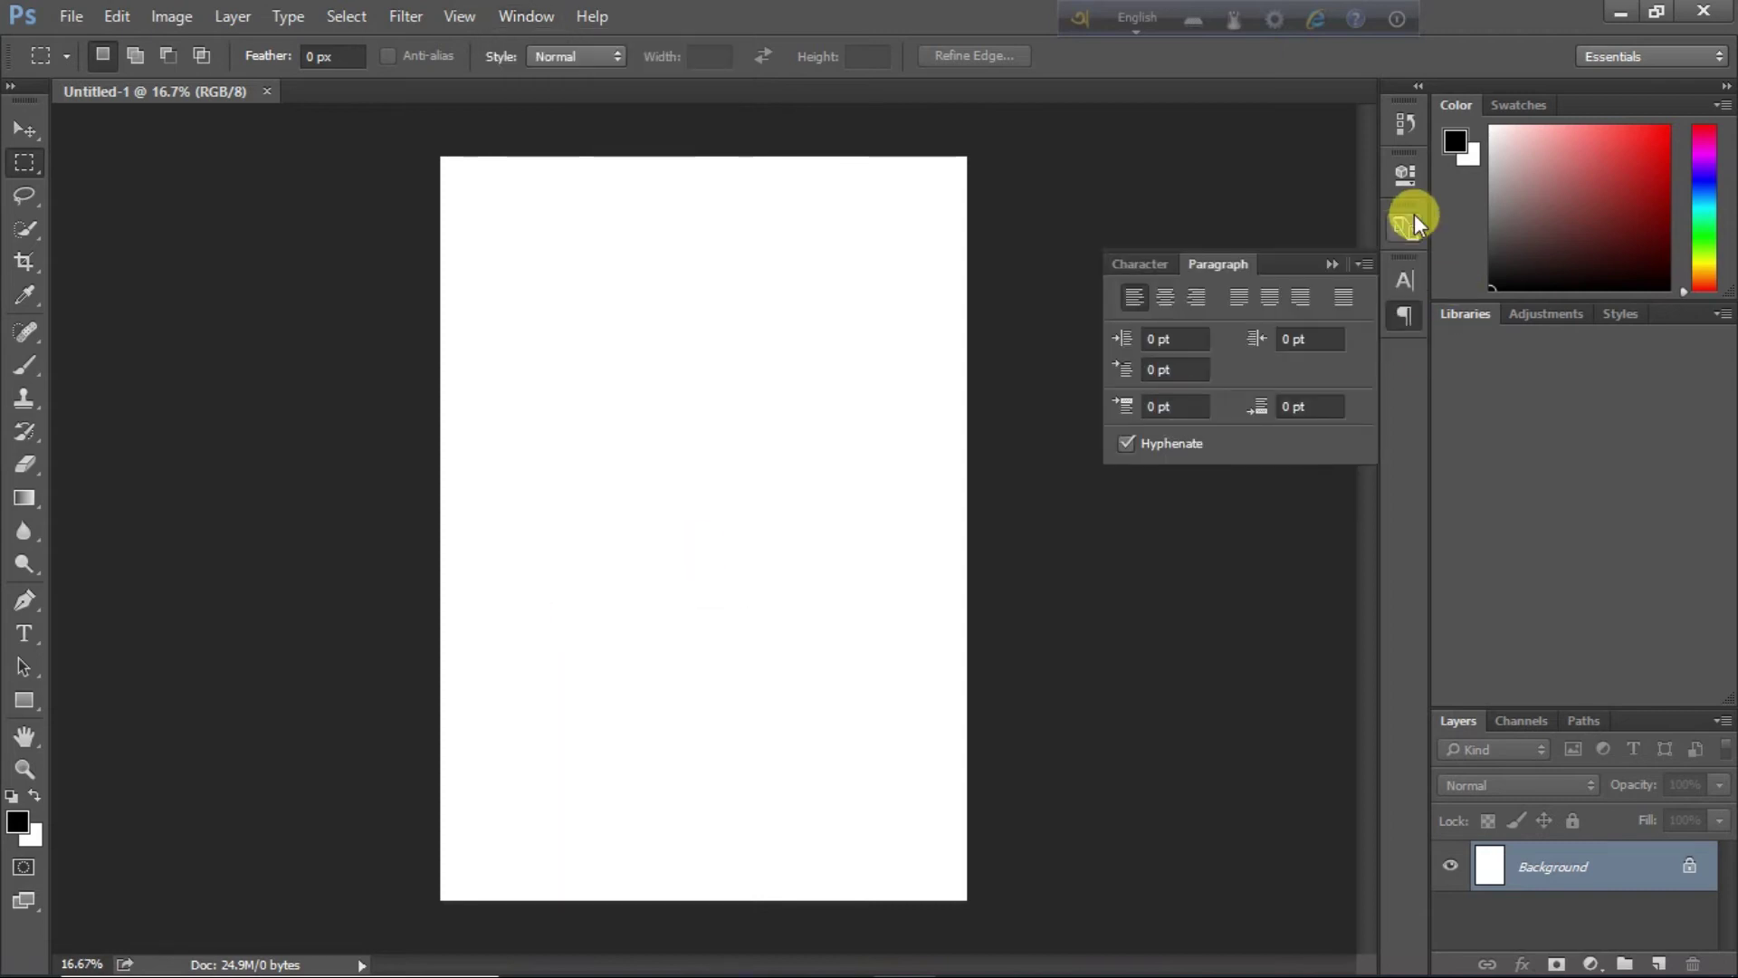
pyautogui.click(1402, 281)
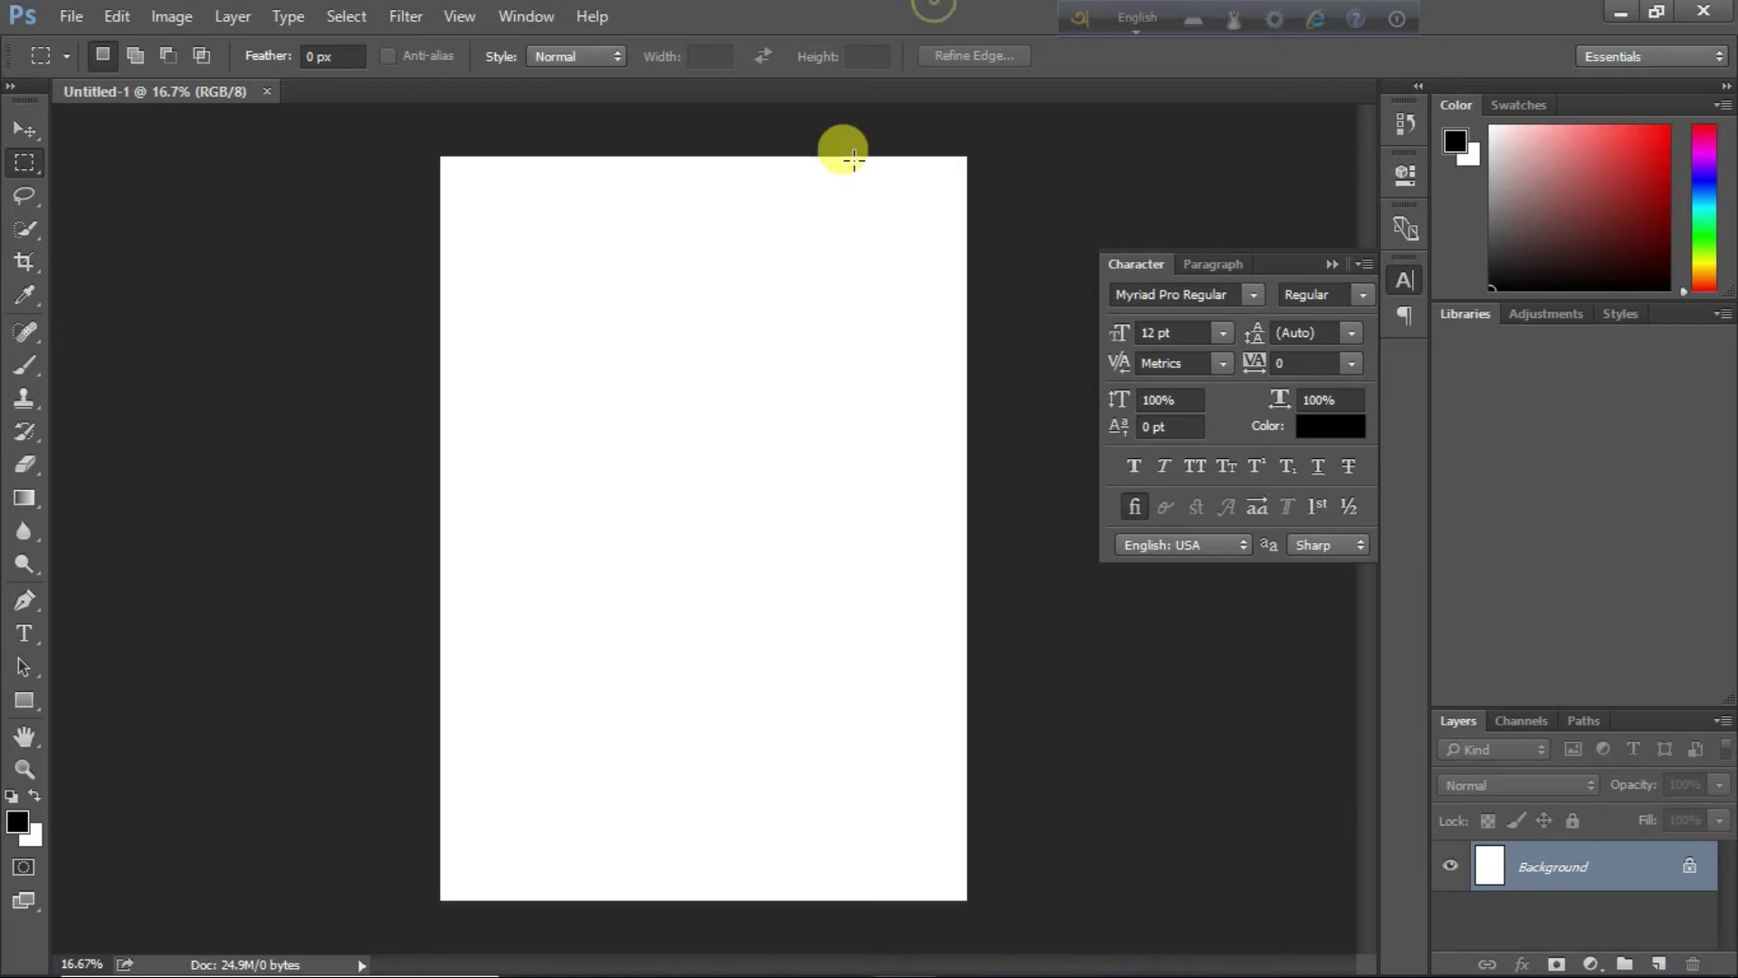
pyautogui.click(25, 634)
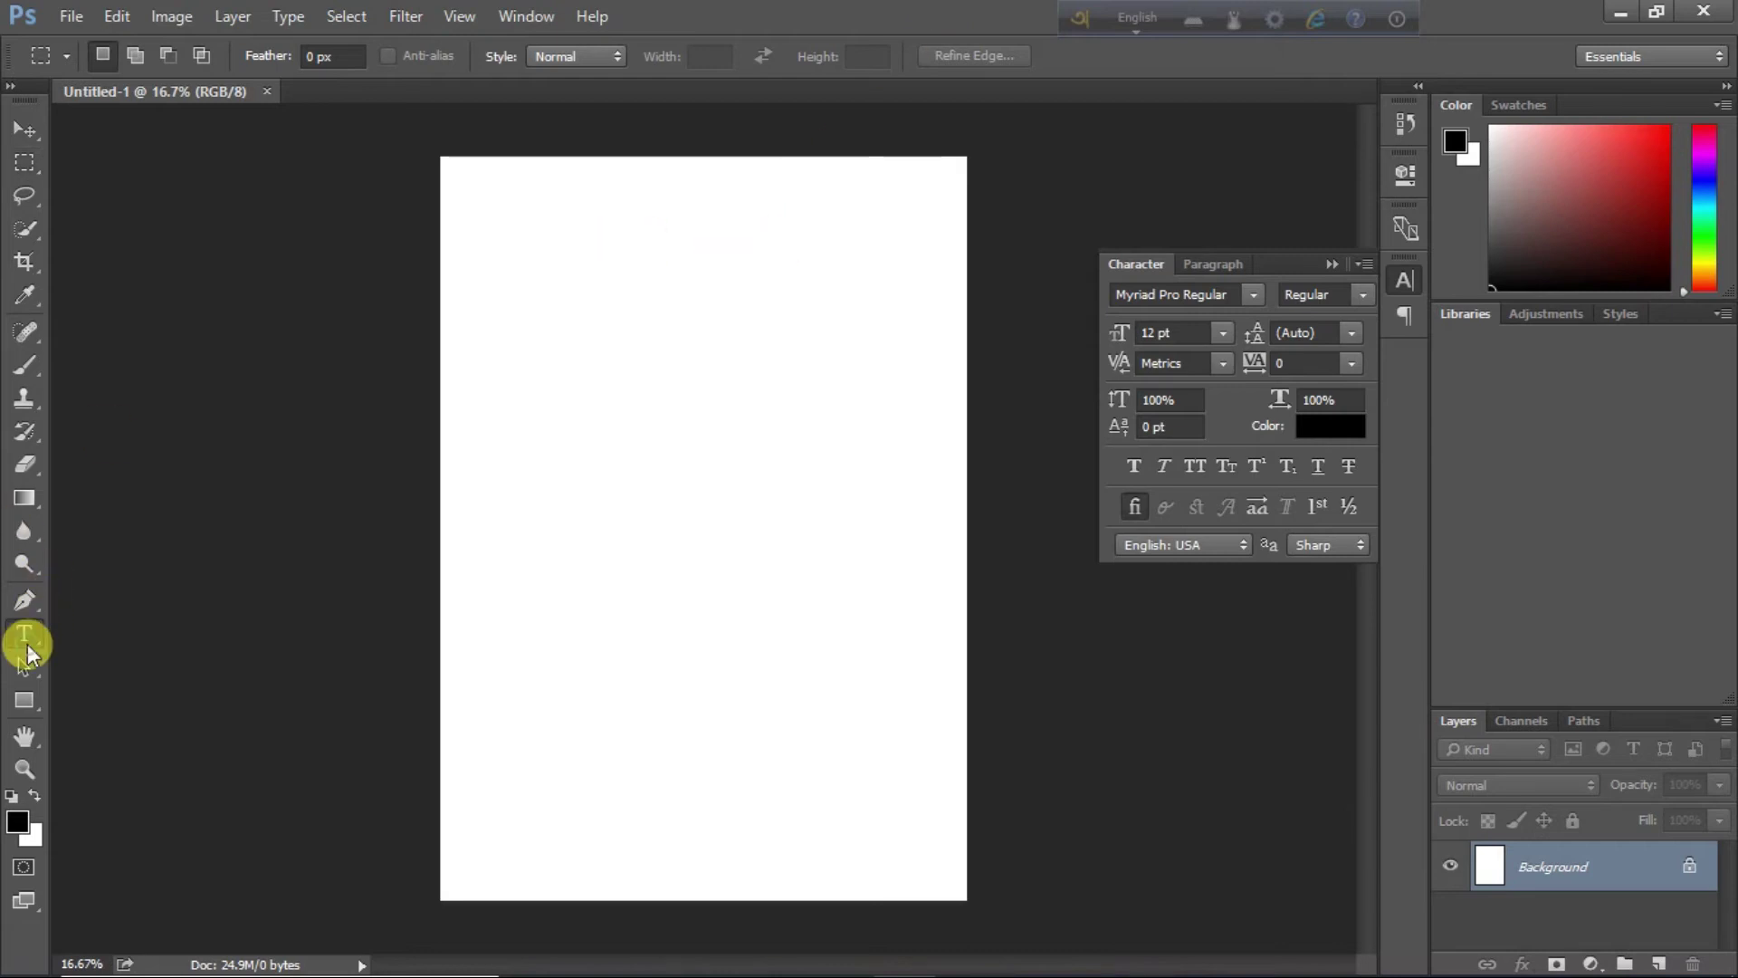
pyautogui.click(614, 464)
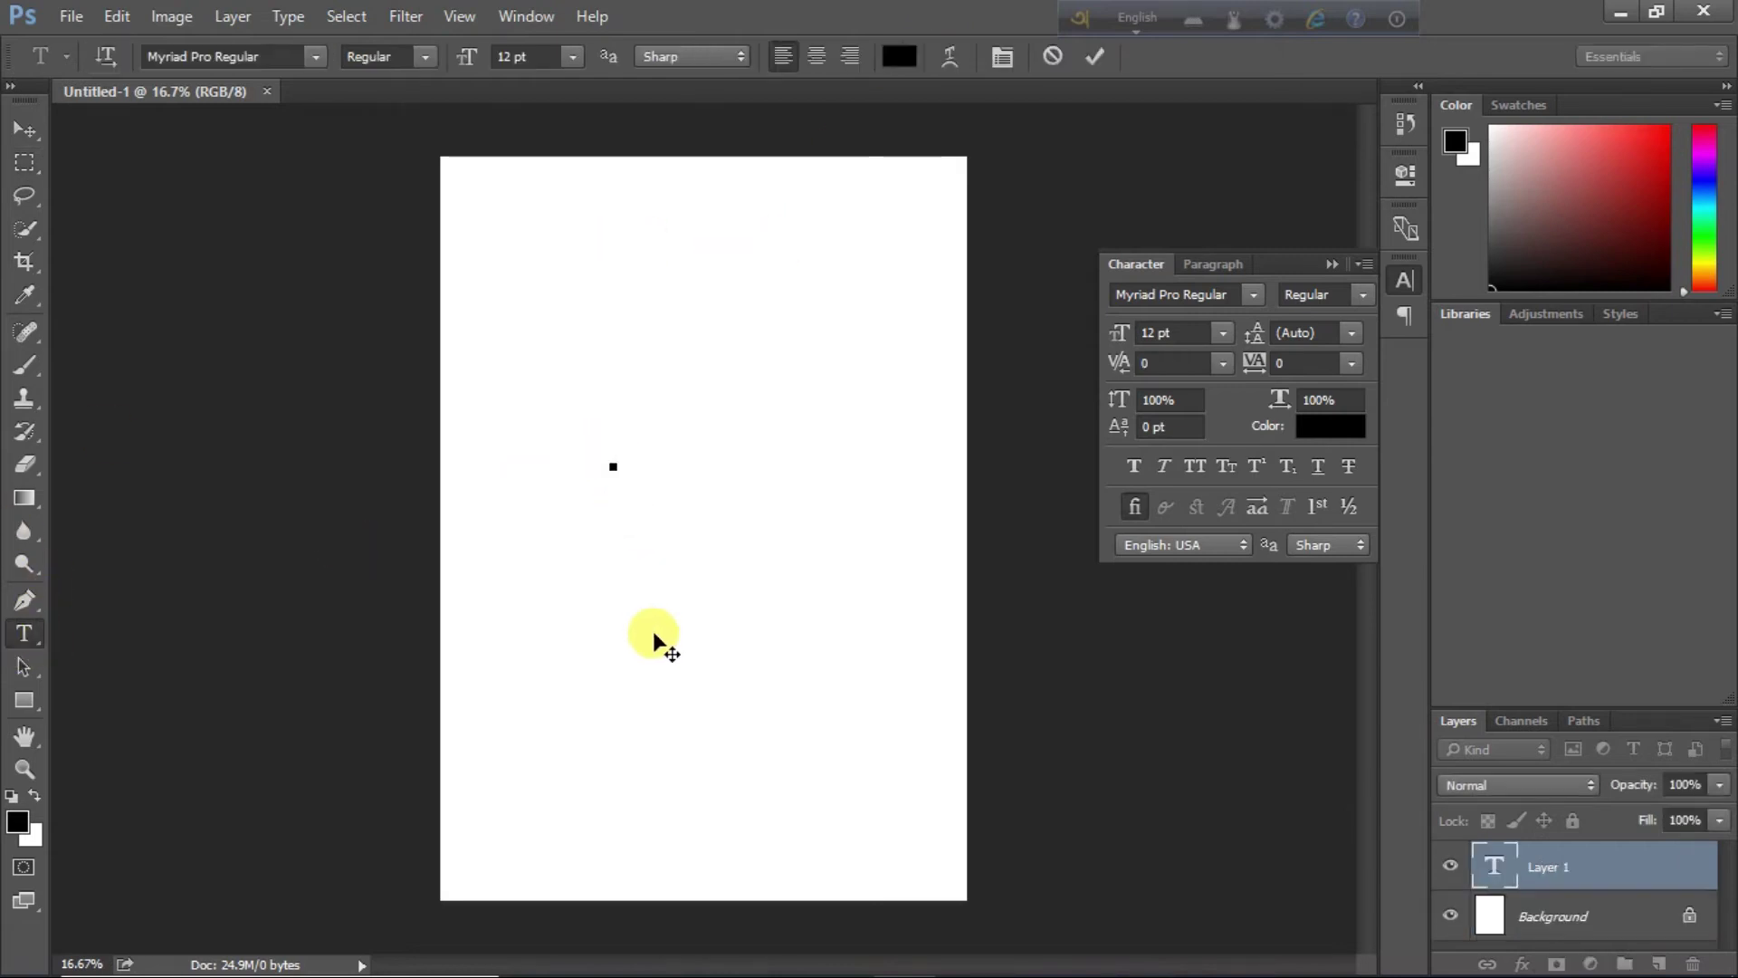
pyautogui.write('This')
# - Make the text 72 pt reading fhkEgh, move it upper-left and commit it
pyautogui.hotkey('ctrl', 'a')
pyautogui.click(1217, 335)
pyautogui.click(1189, 763)
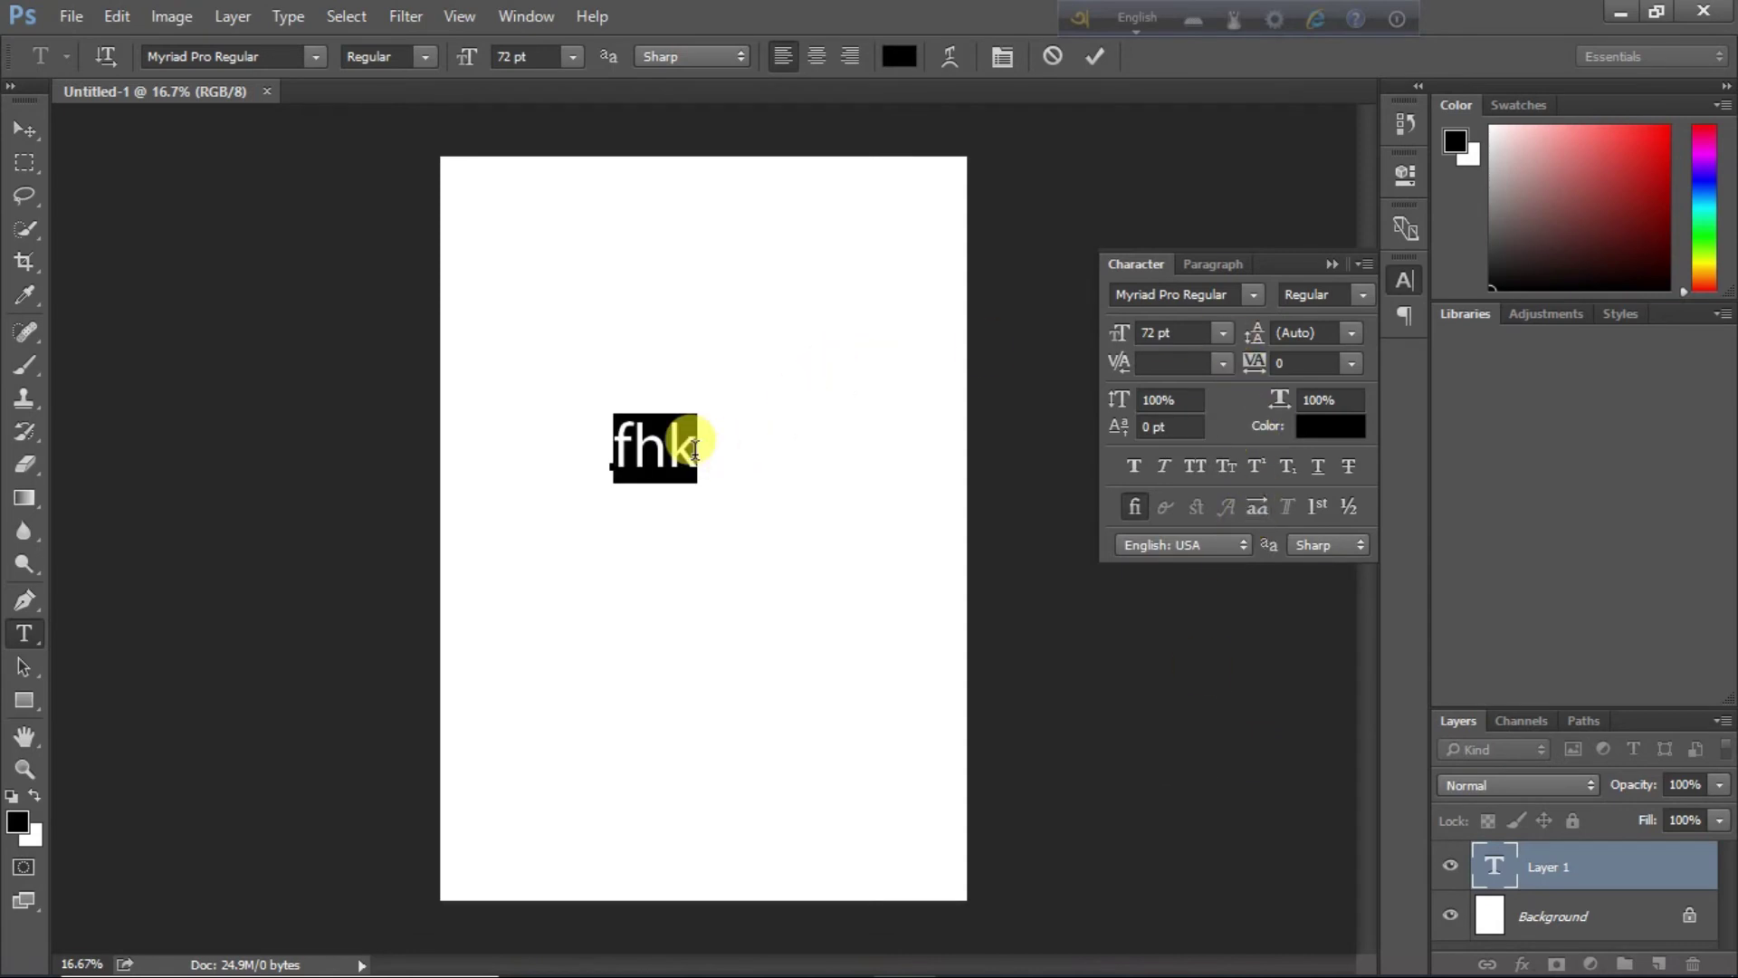
pyautogui.click(695, 450)
pyautogui.write('E')
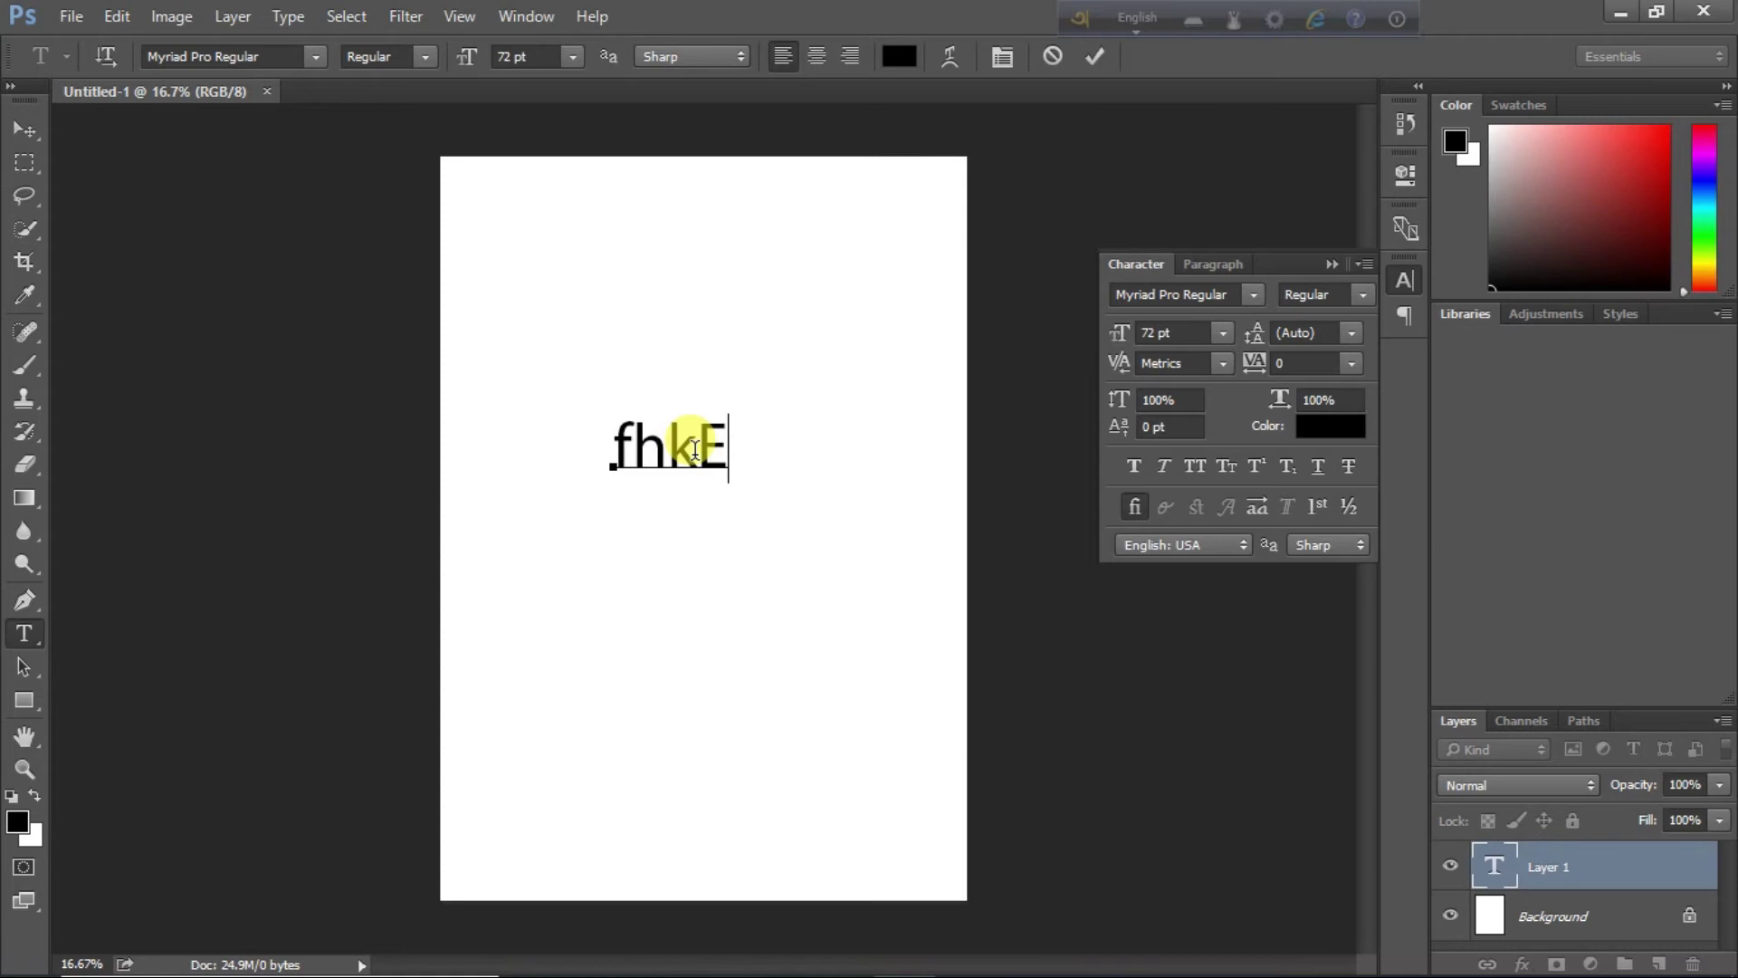
pyautogui.write('gh')
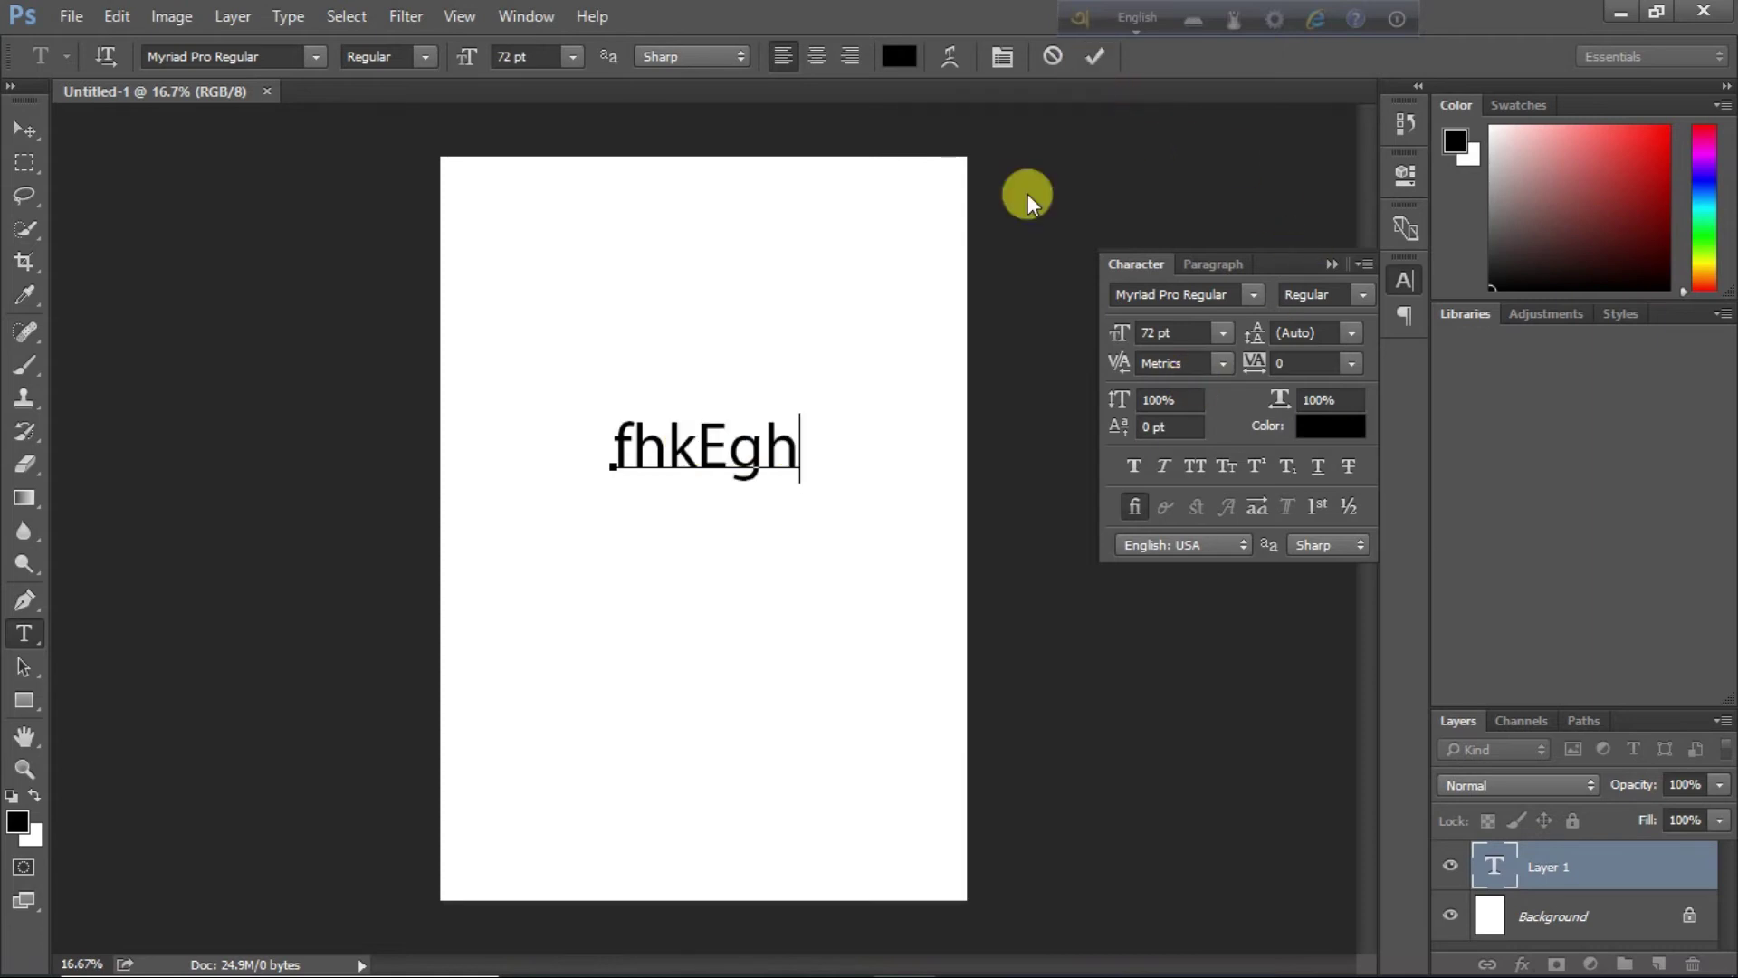
pyautogui.moveTo(824, 499); pyautogui.dragTo(715, 282)
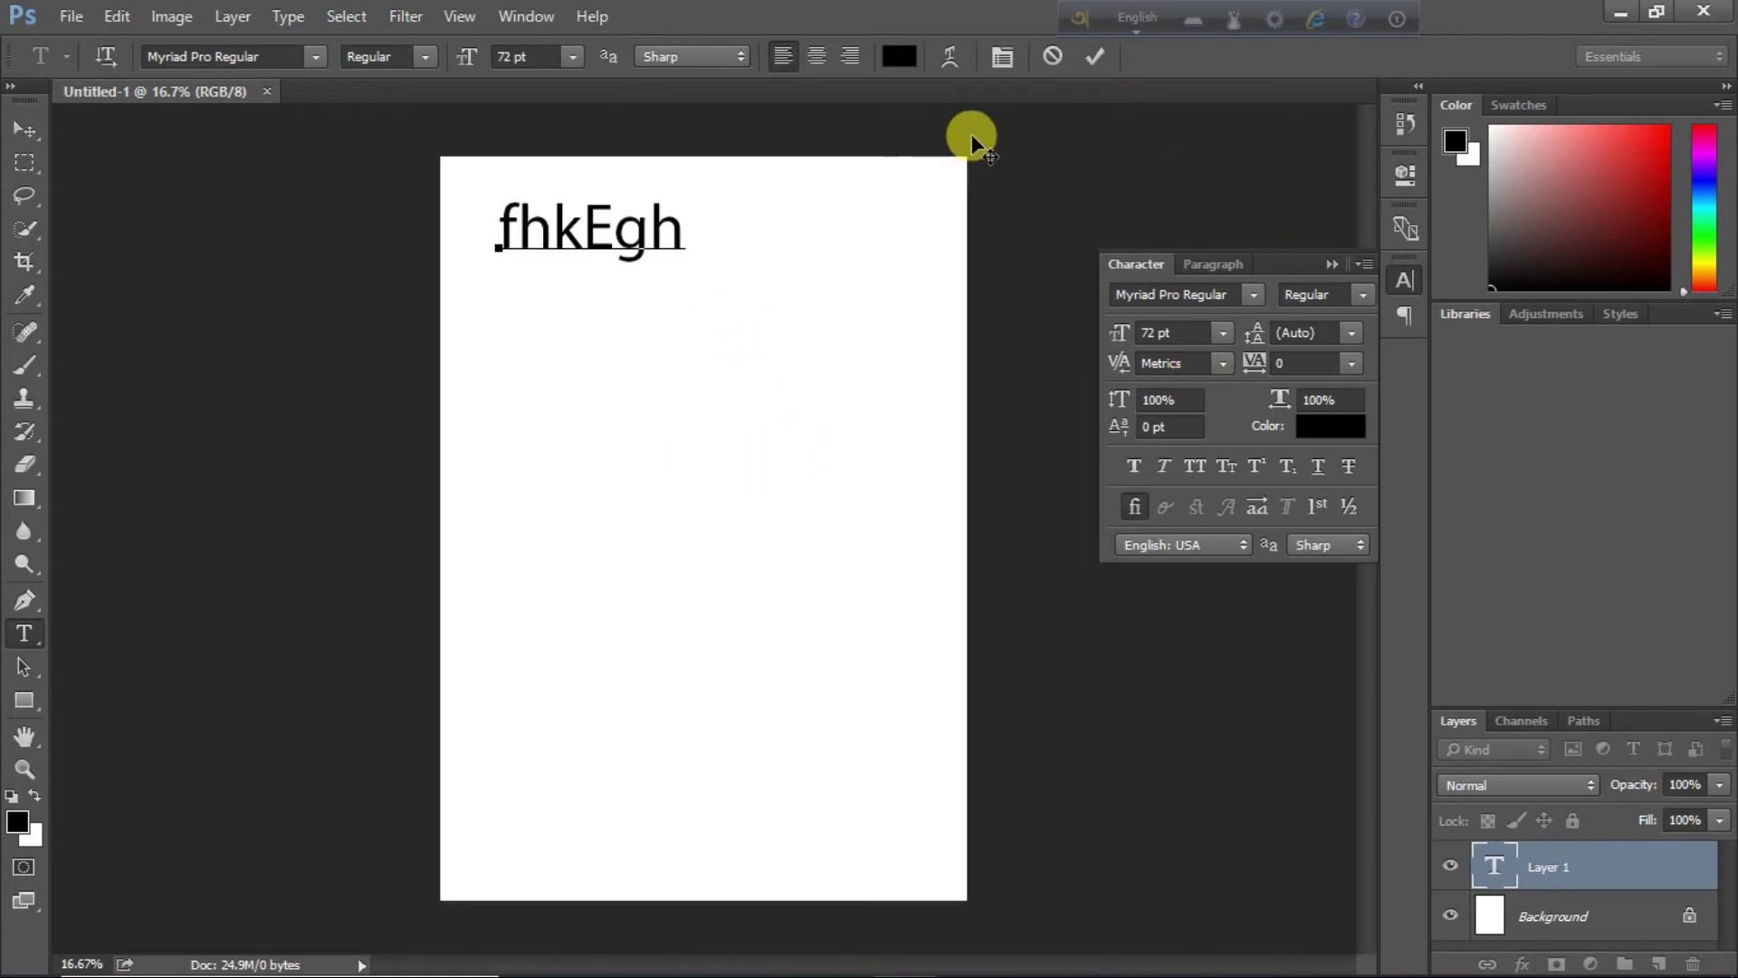
pyautogui.click(1096, 57)
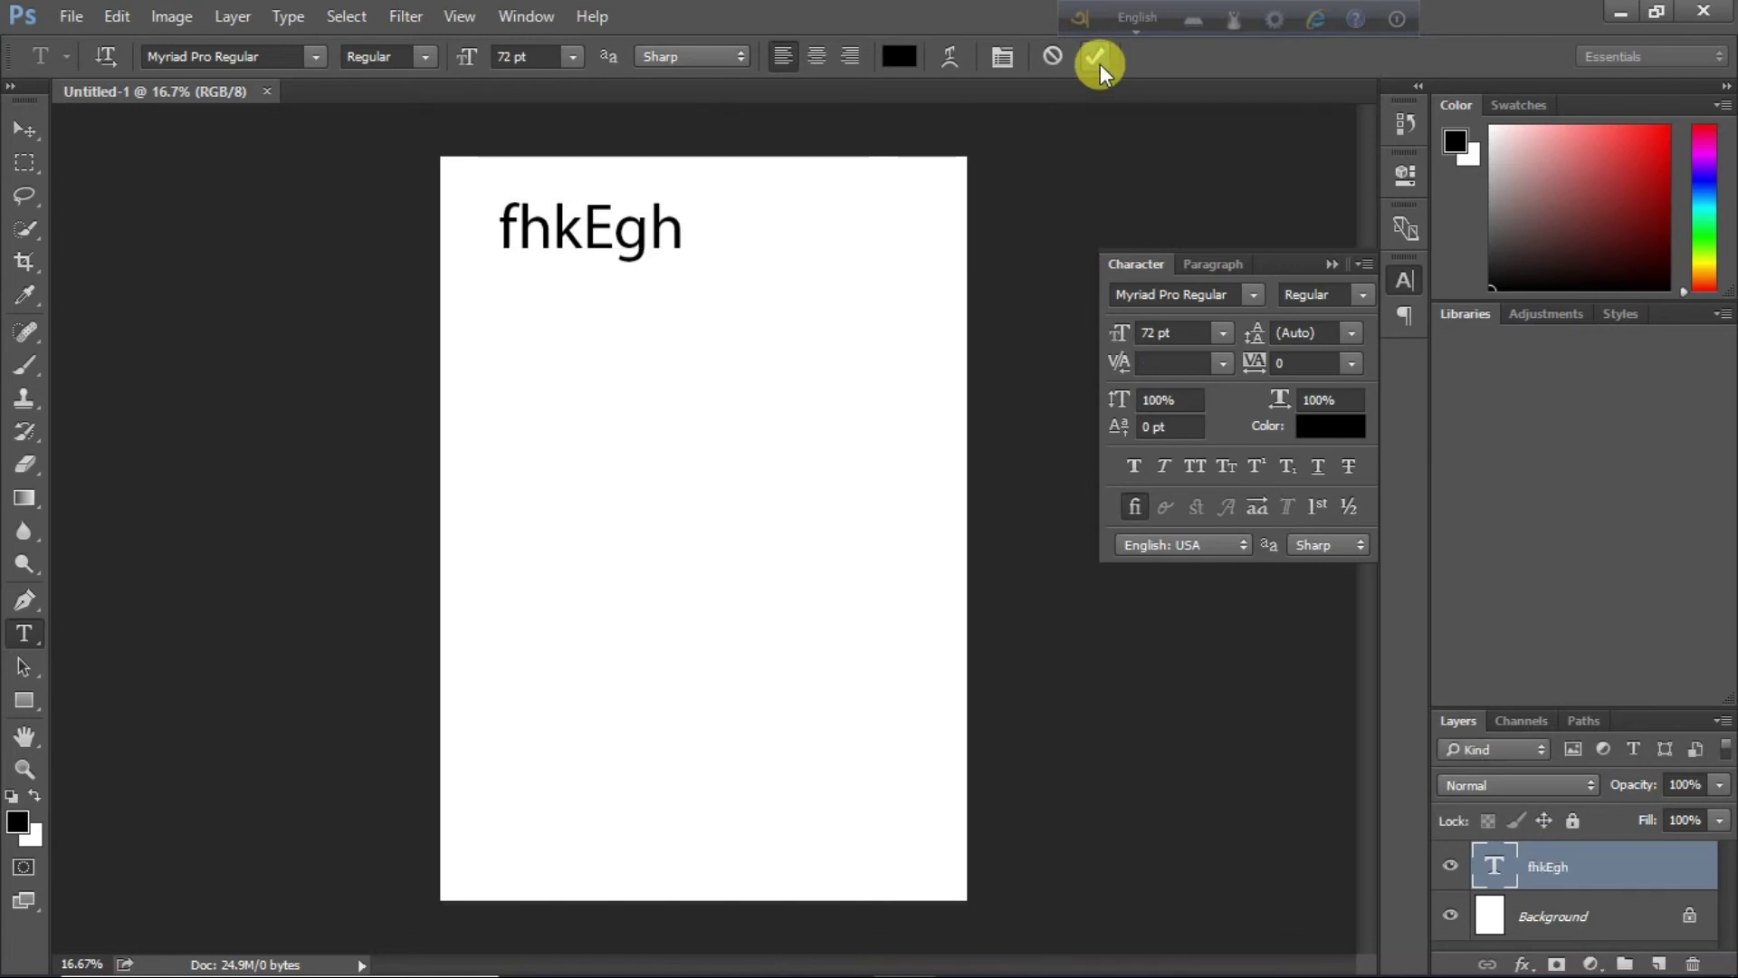
# - Switch to Bangla and type আবার যাব on a new text layer lower on the page
pyautogui.click(1154, 19)
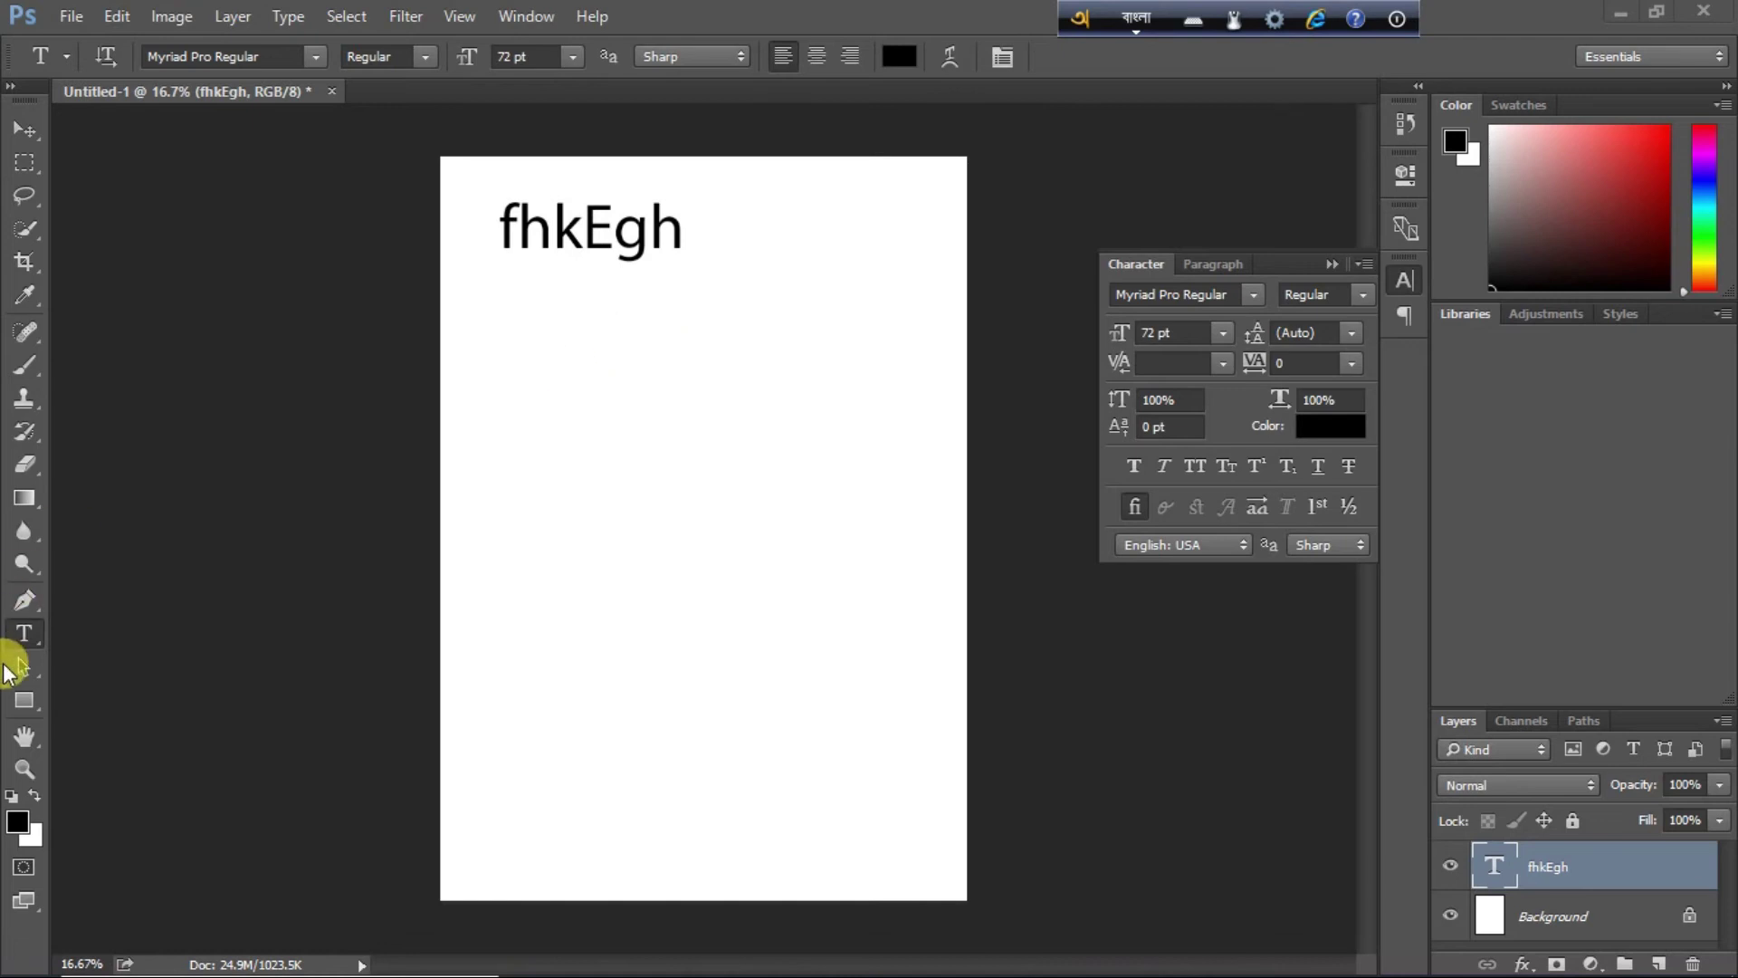
pyautogui.click(38, 638)
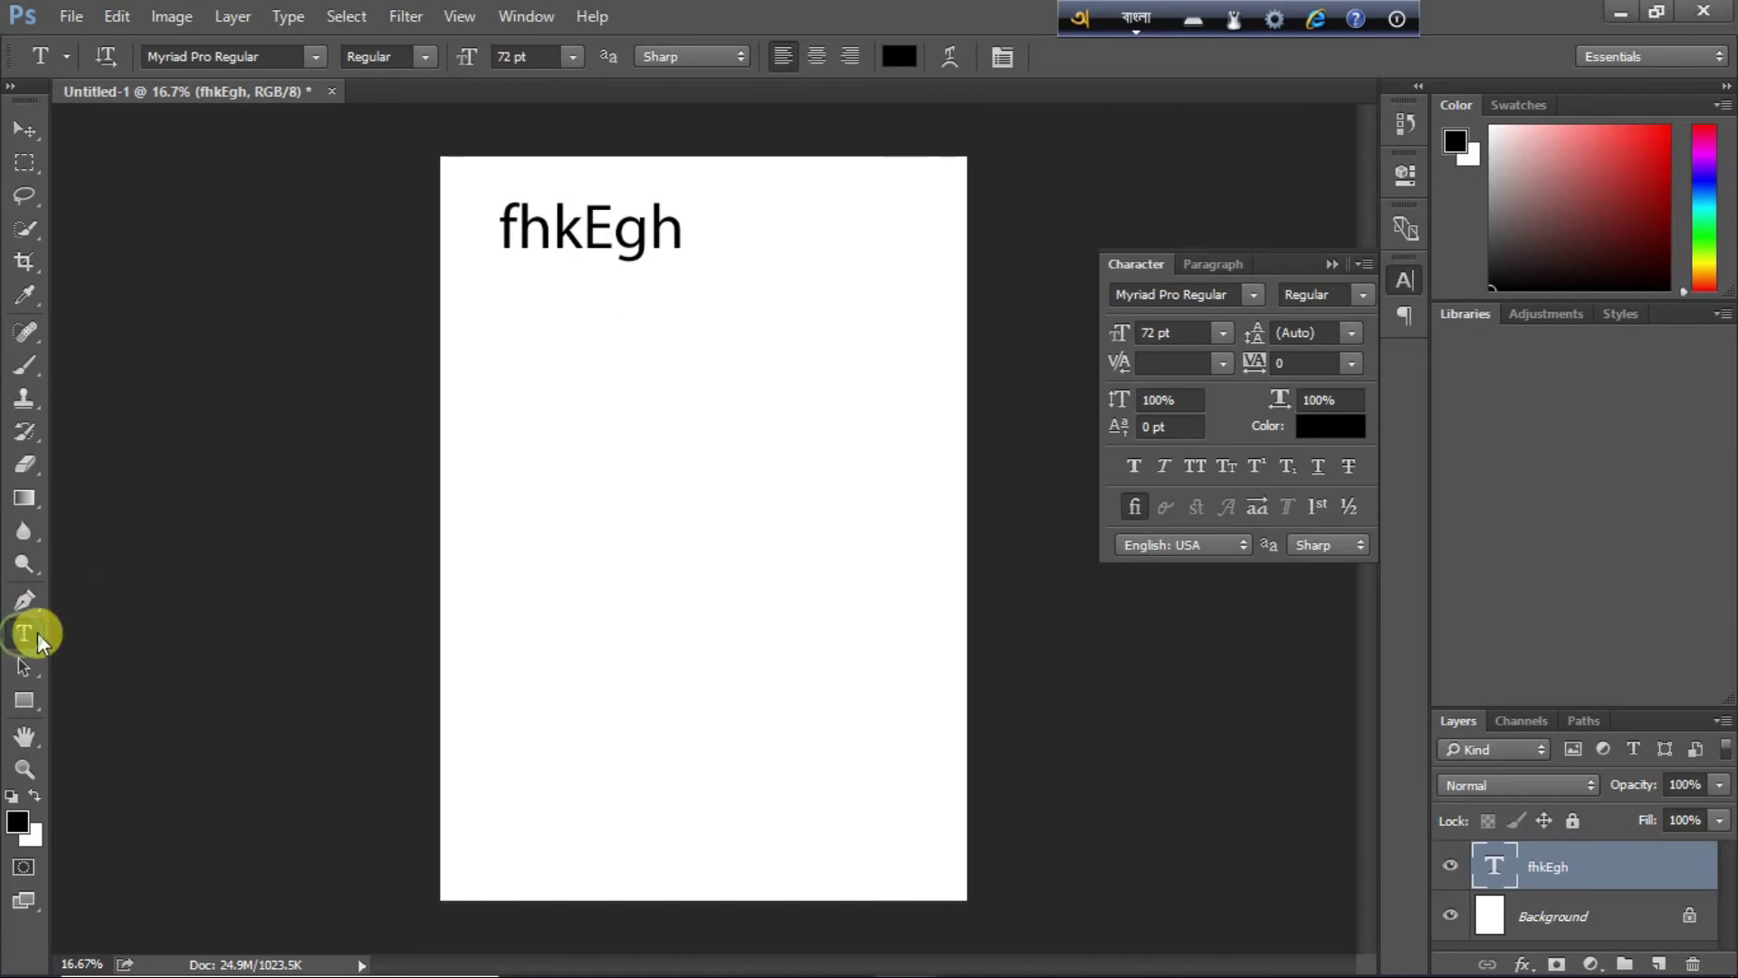
pyautogui.click(511, 507)
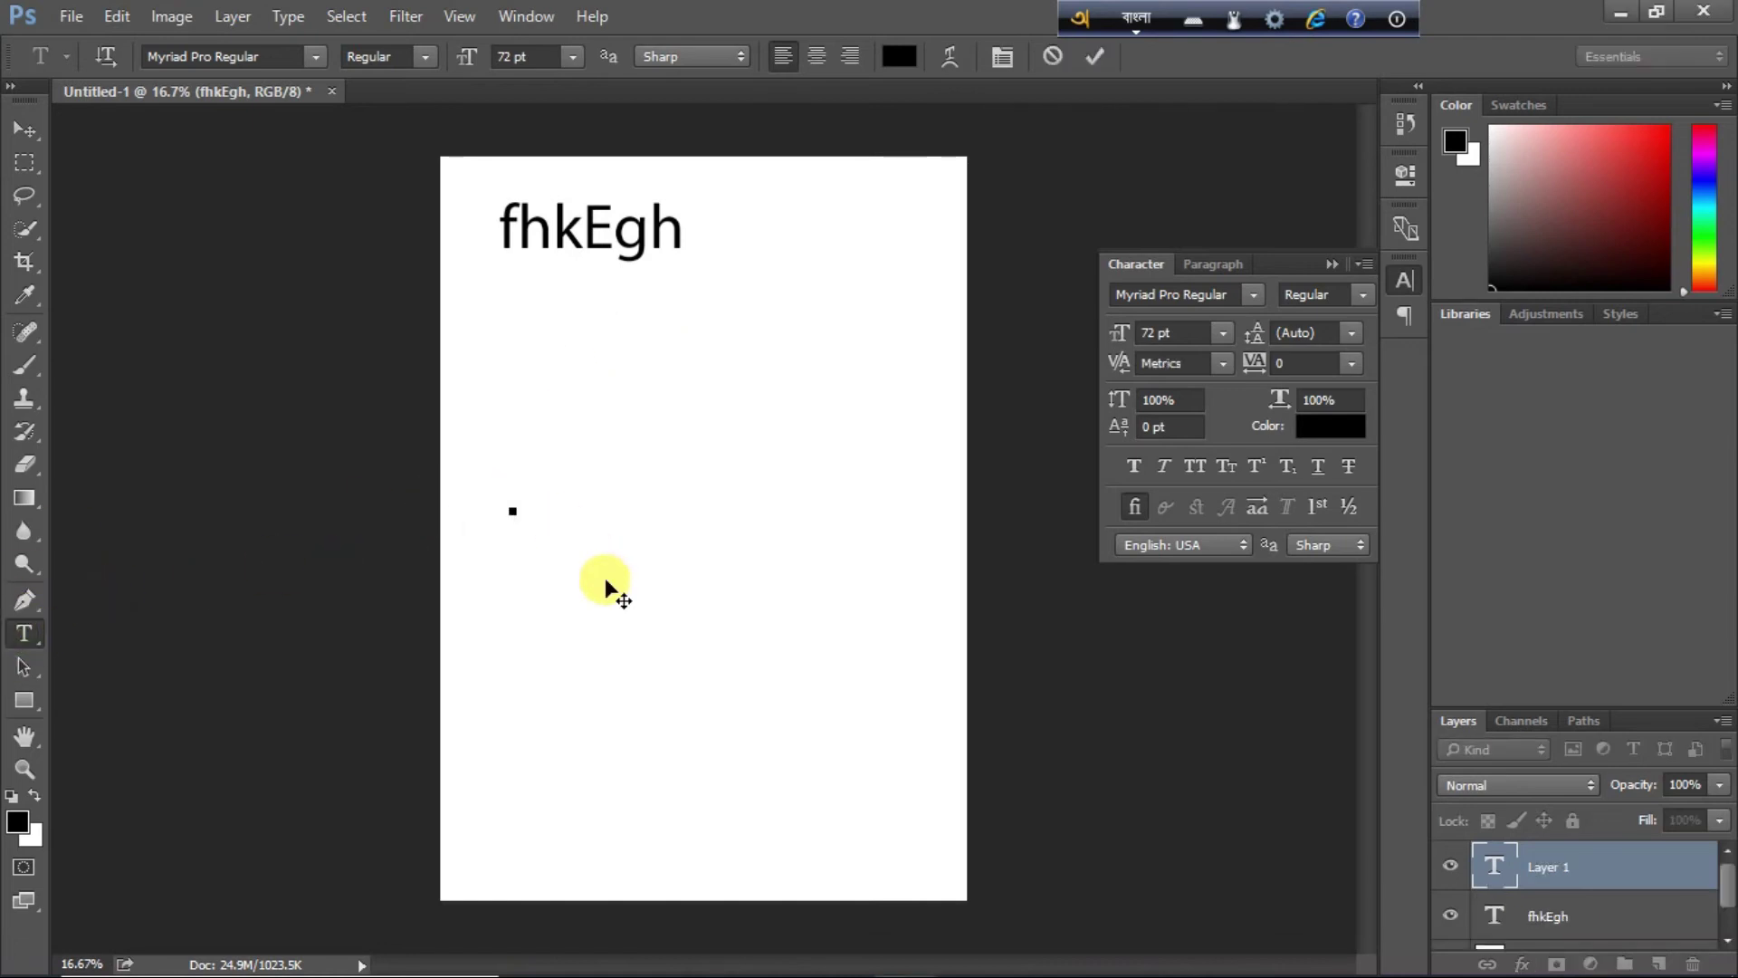
pyautogui.write('a')
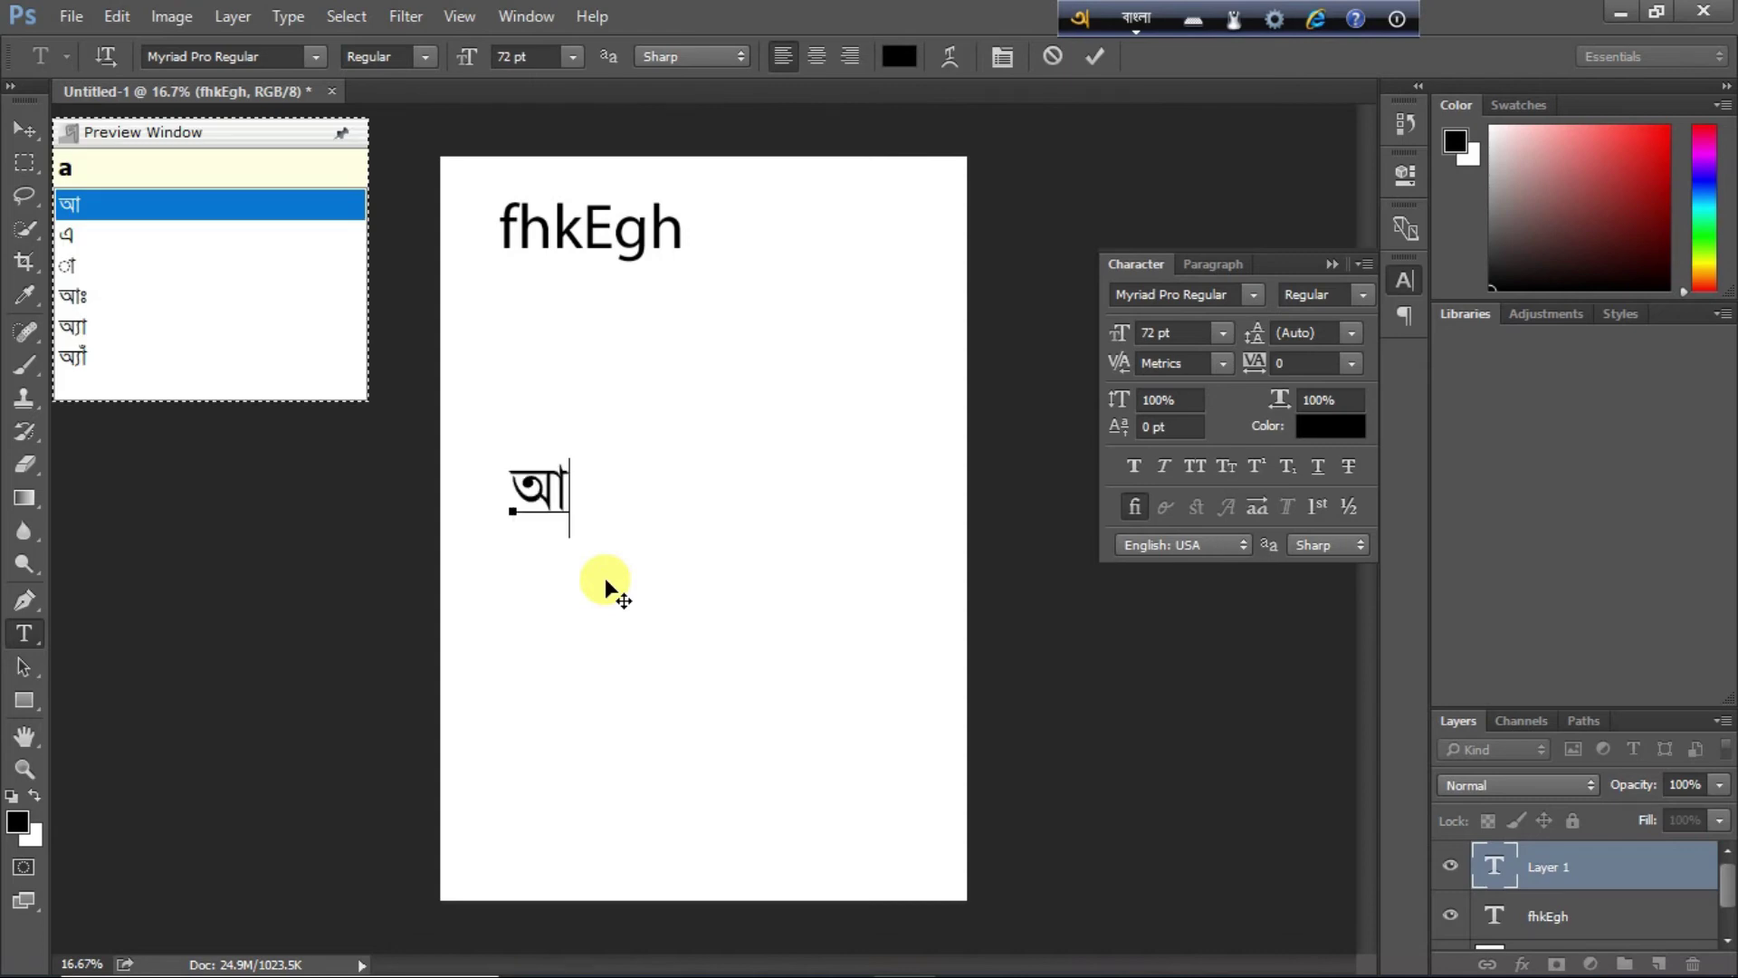
pyautogui.write('ba')
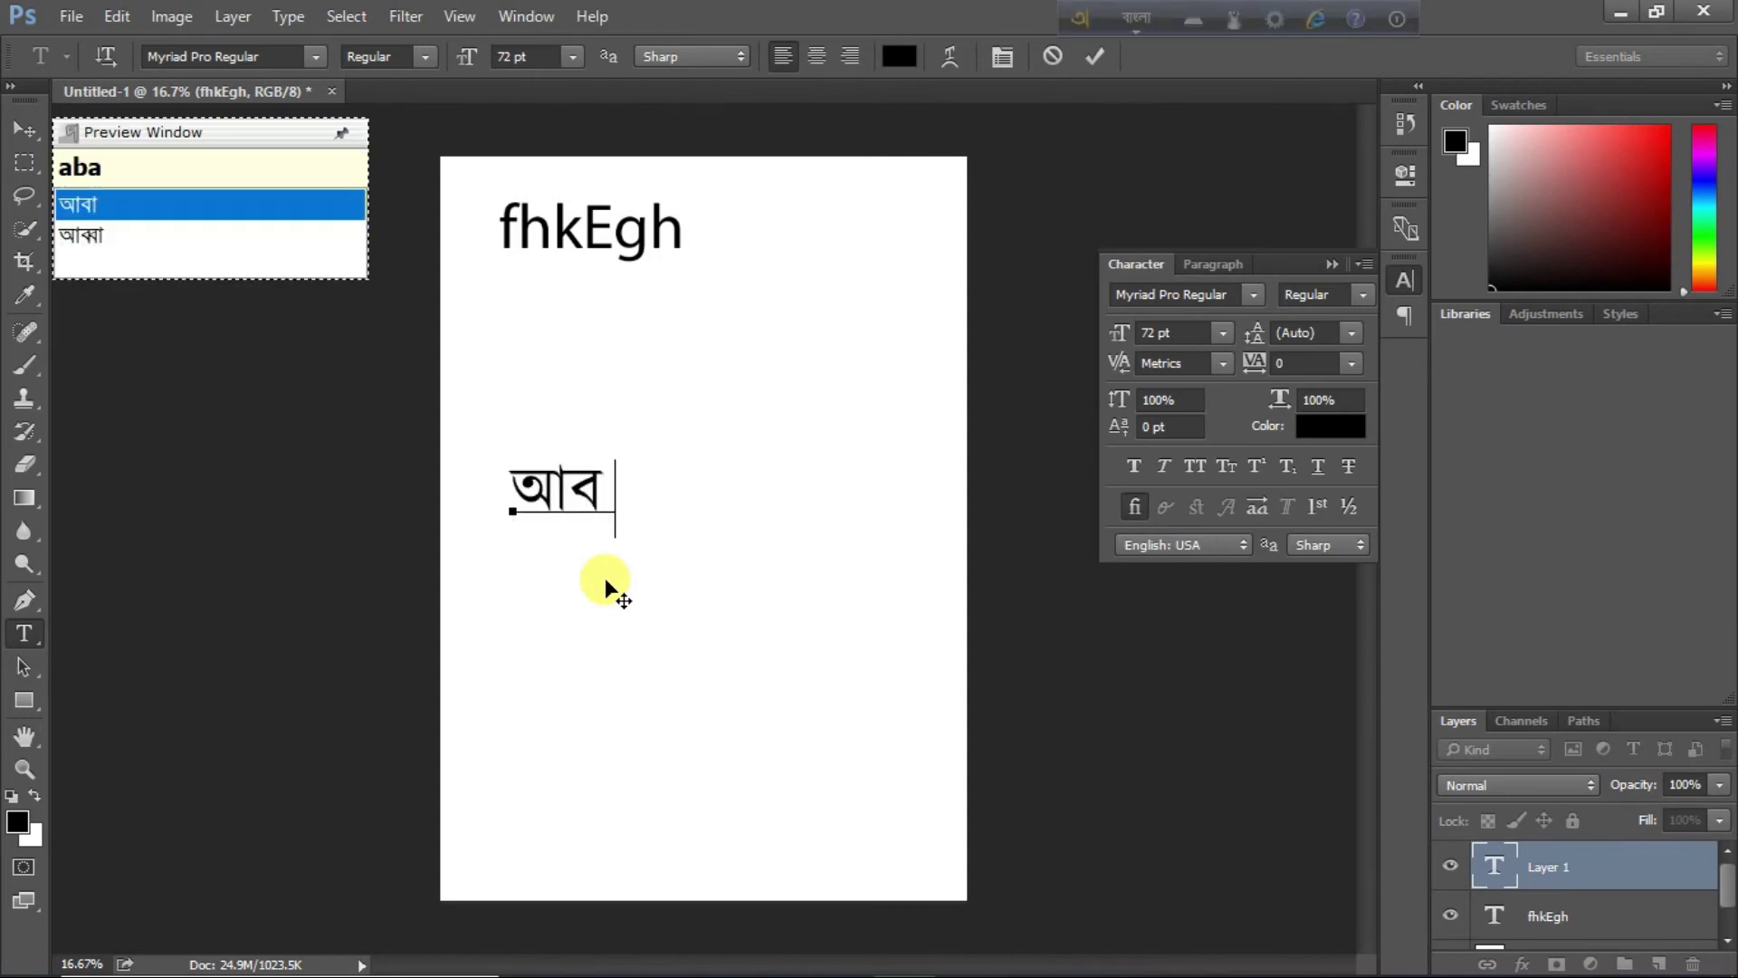
pyautogui.write('r')
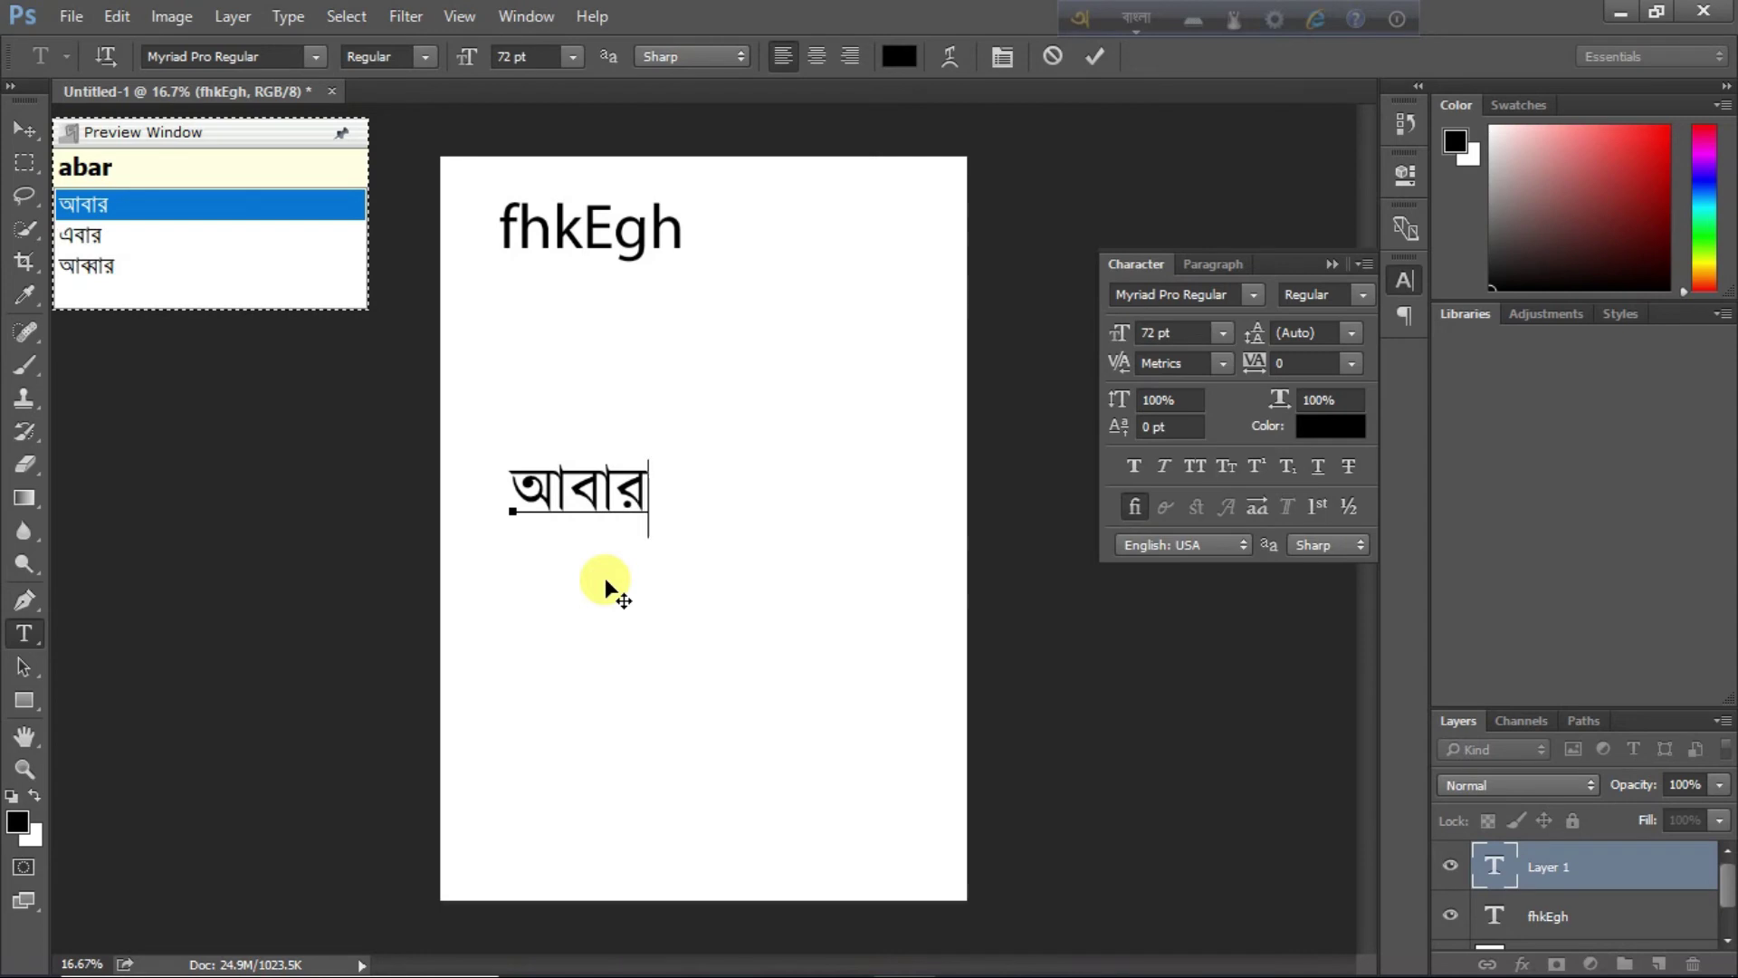
pyautogui.press('space')
pyautogui.write('j')
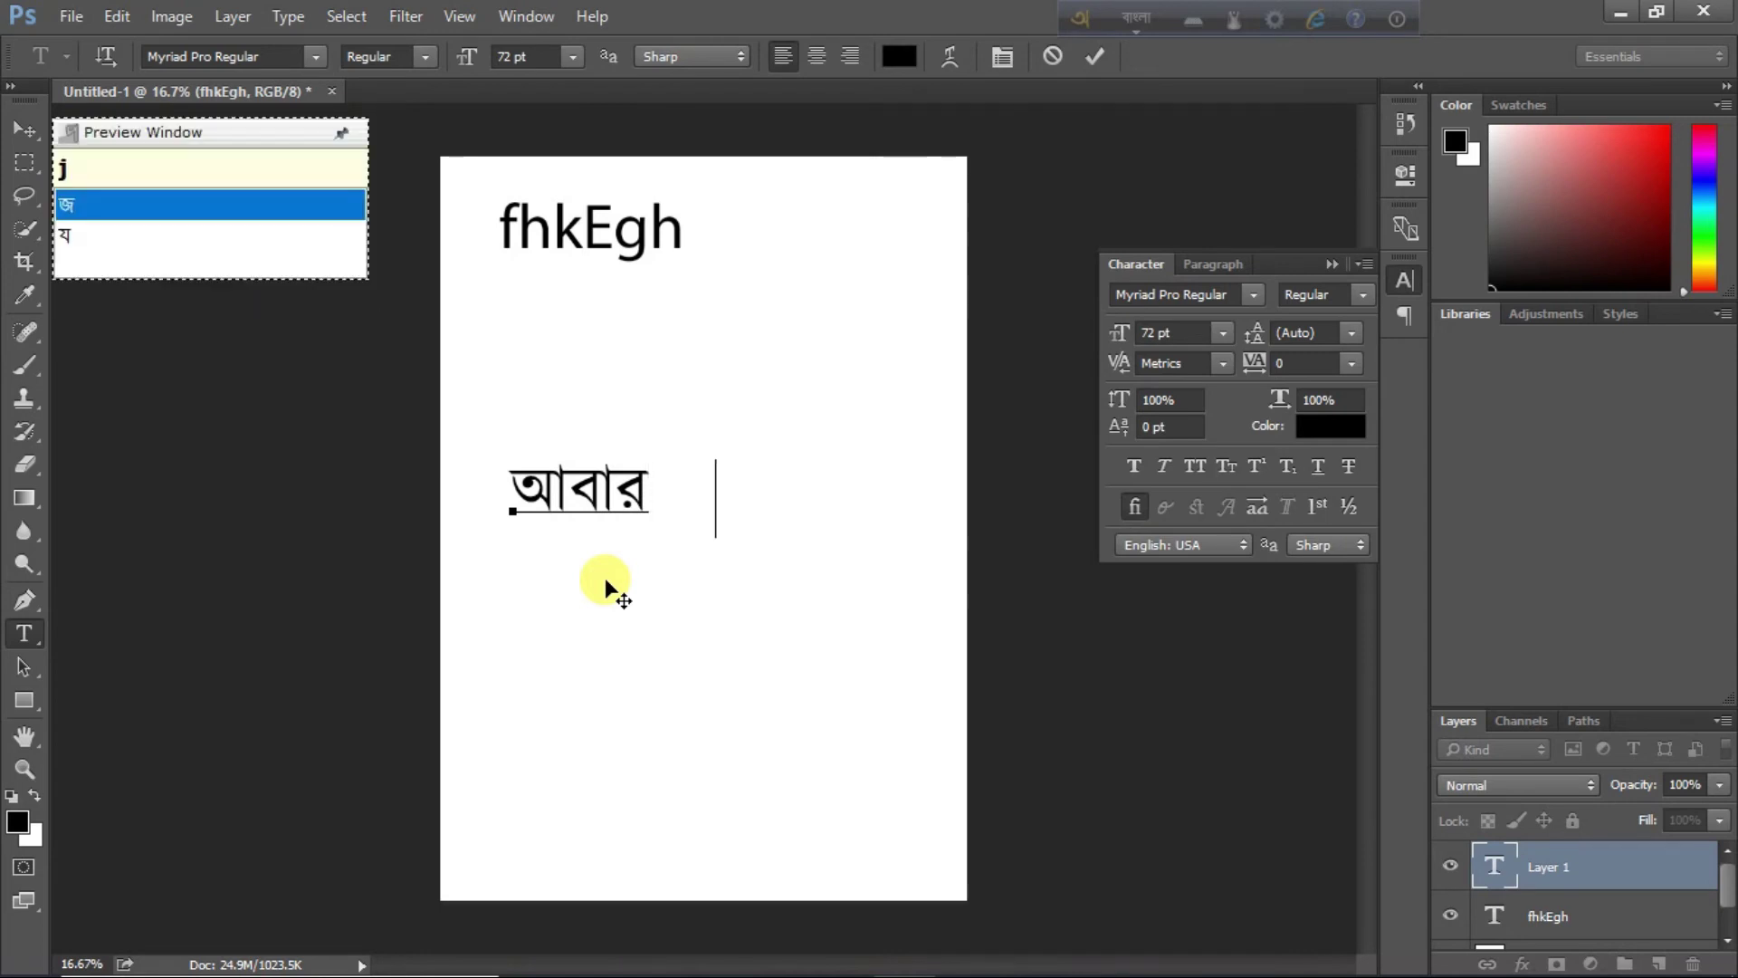
pyautogui.write('abo')
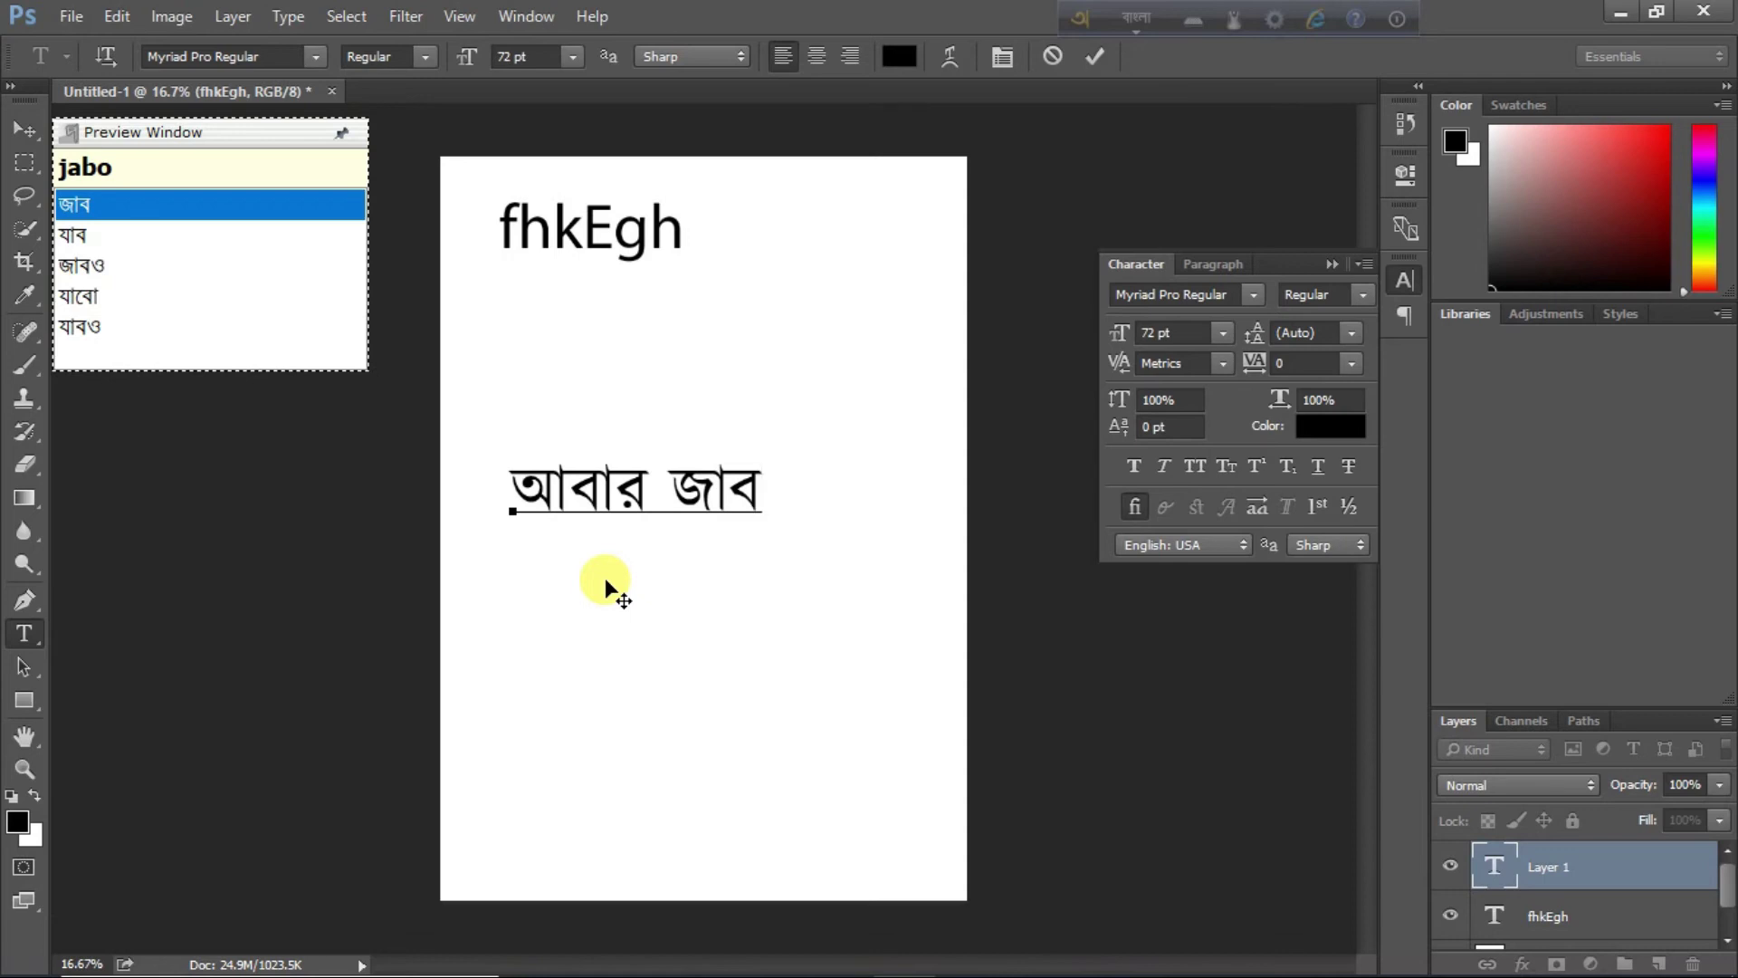
pyautogui.press('Down')
pyautogui.press('space')
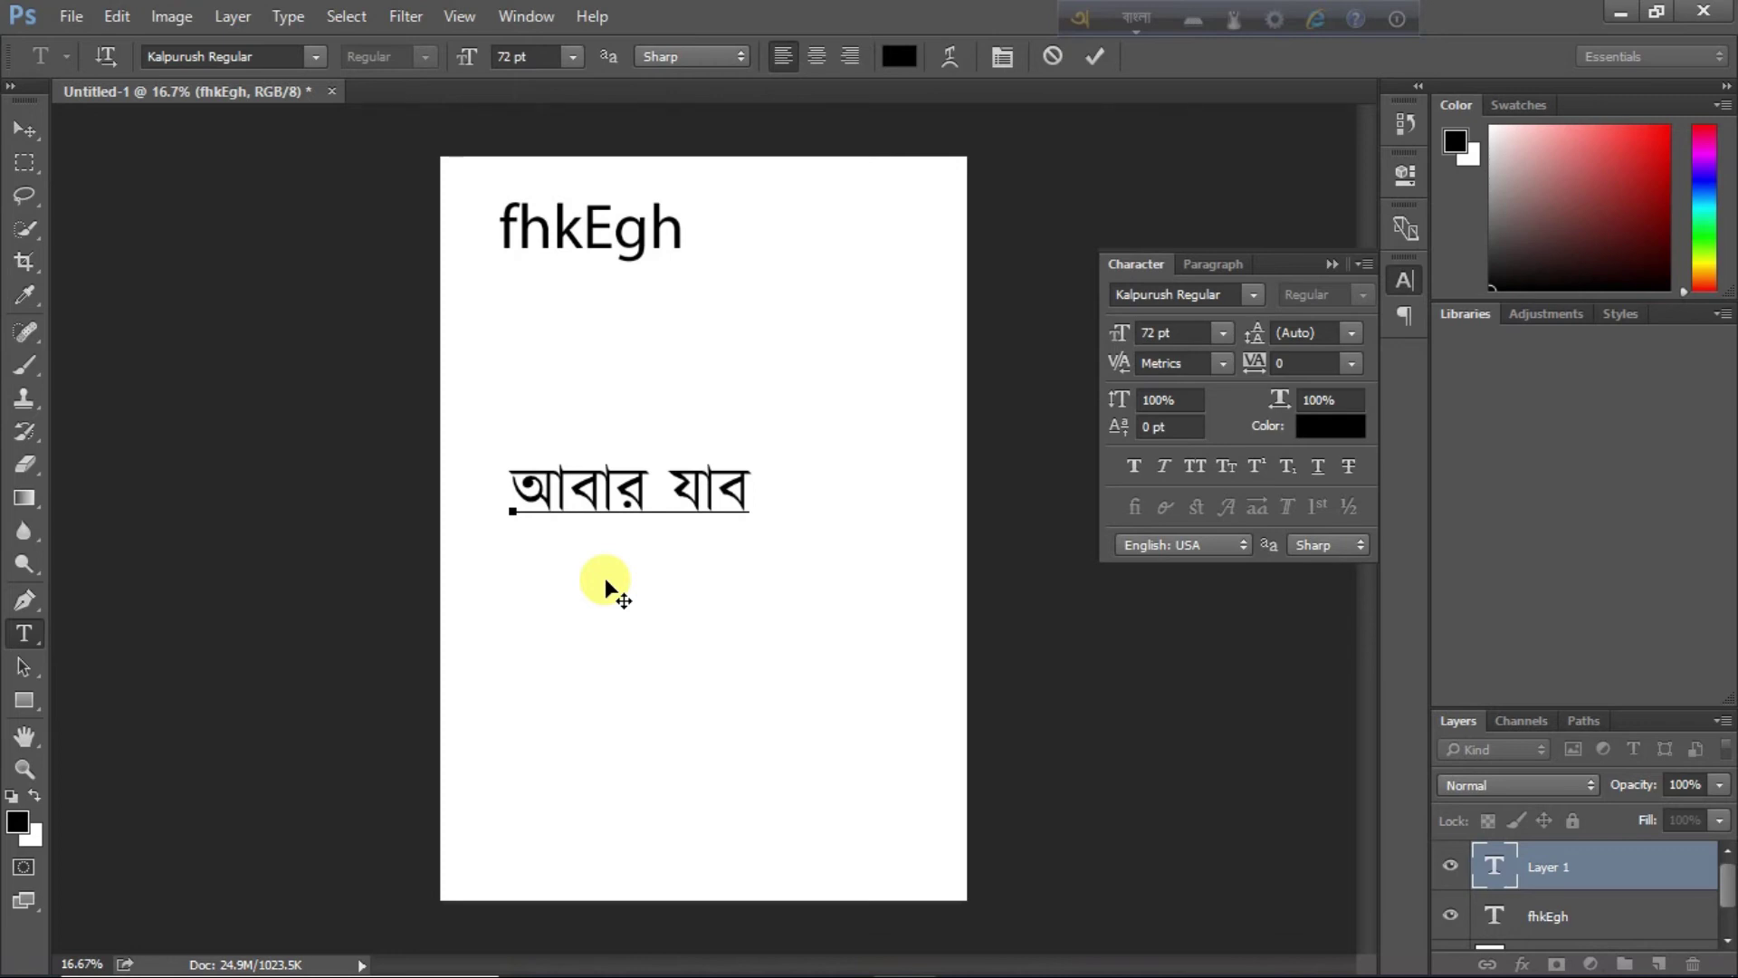
# - Delete the mistyped words and retype the word as টকে from 'Teck'
pyautogui.write('R')
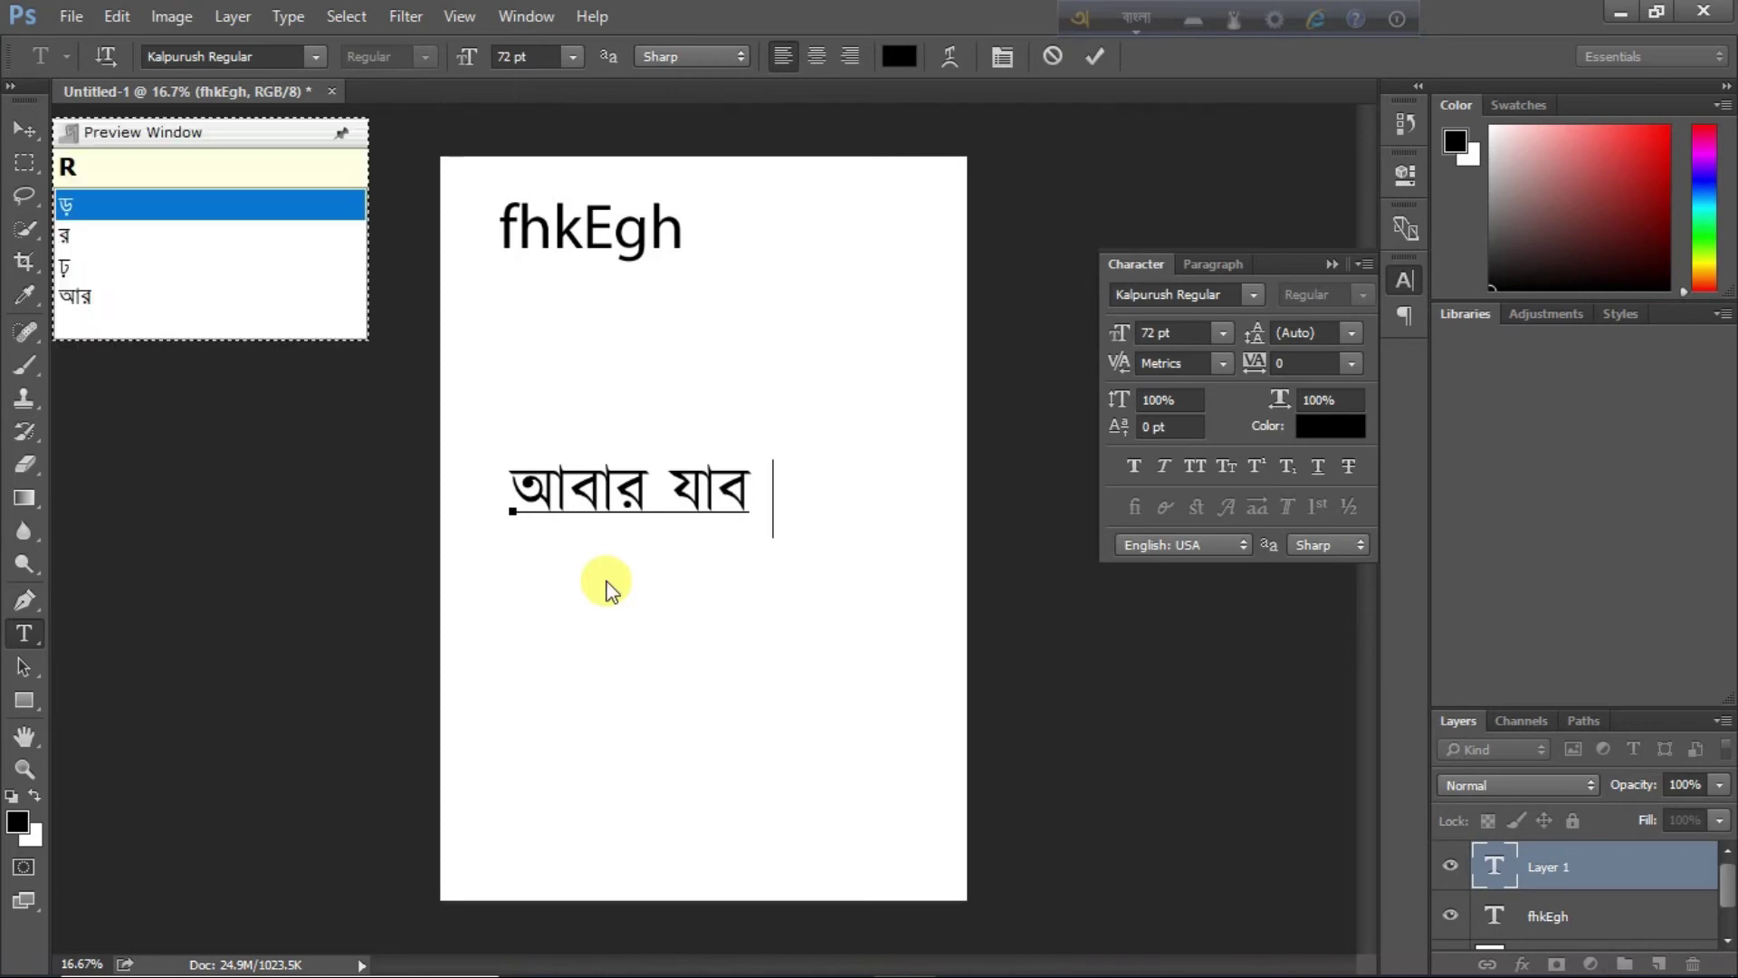
pyautogui.write('e=')
pyautogui.press('BackSpace')
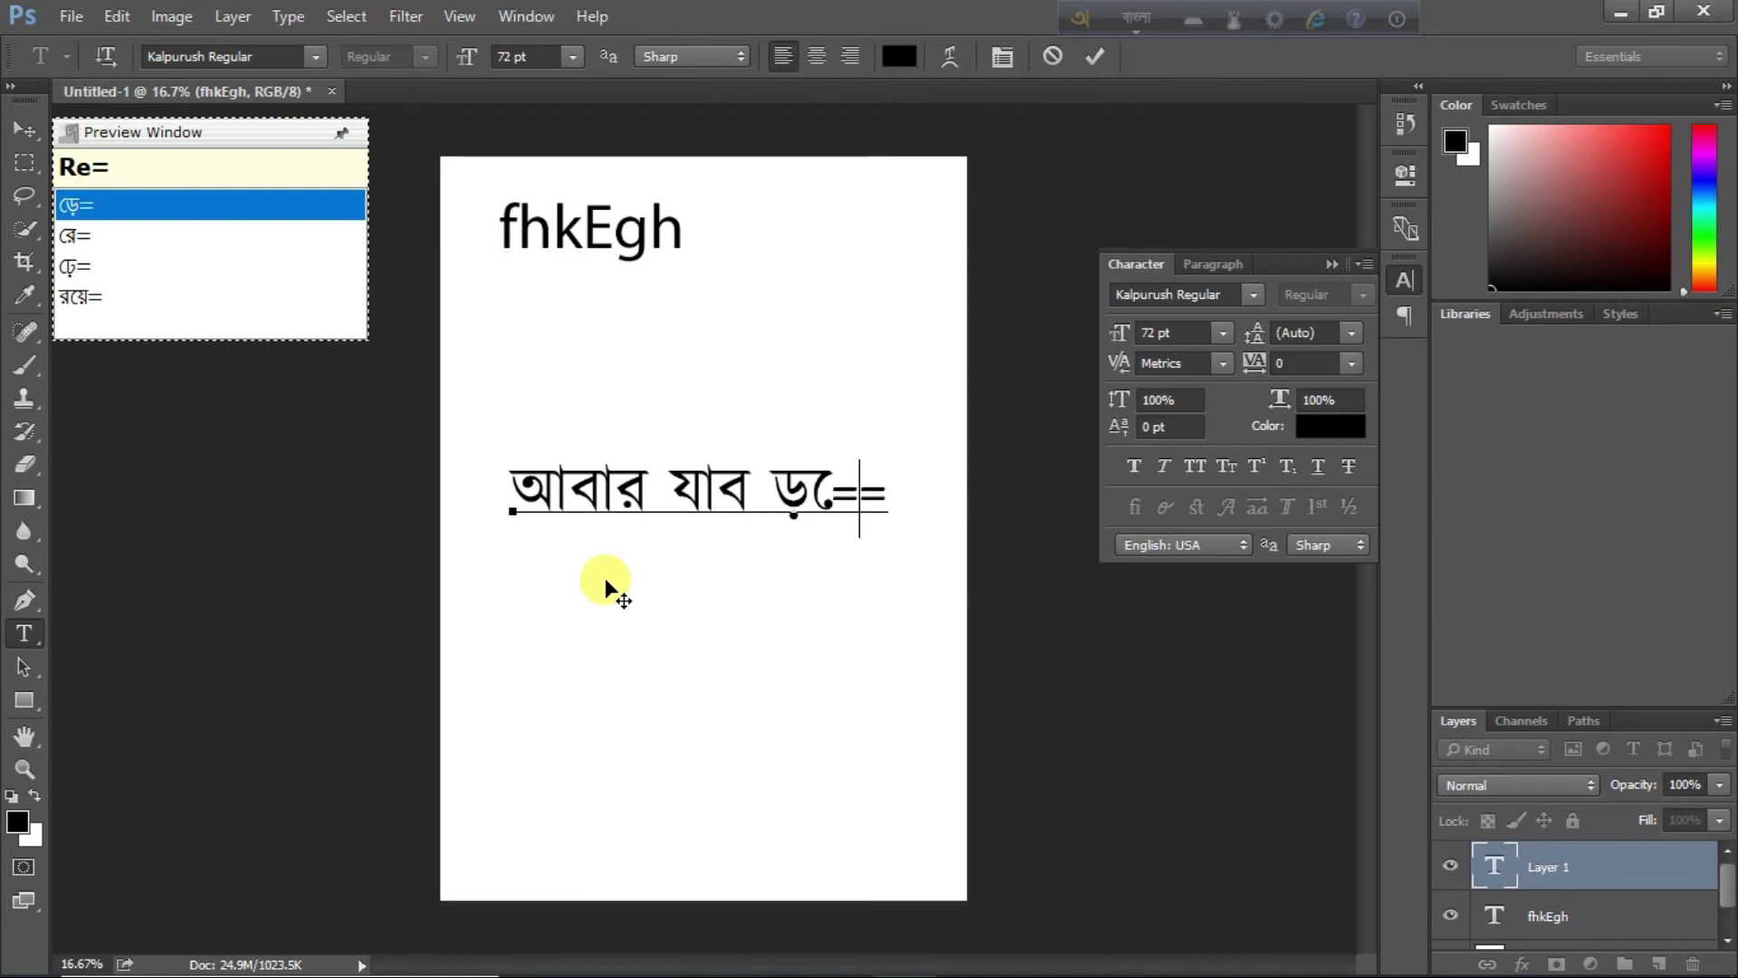
pyautogui.press('BackSpace')
pyautogui.press('BackSpace')
pyautogui.press('BackSpace')
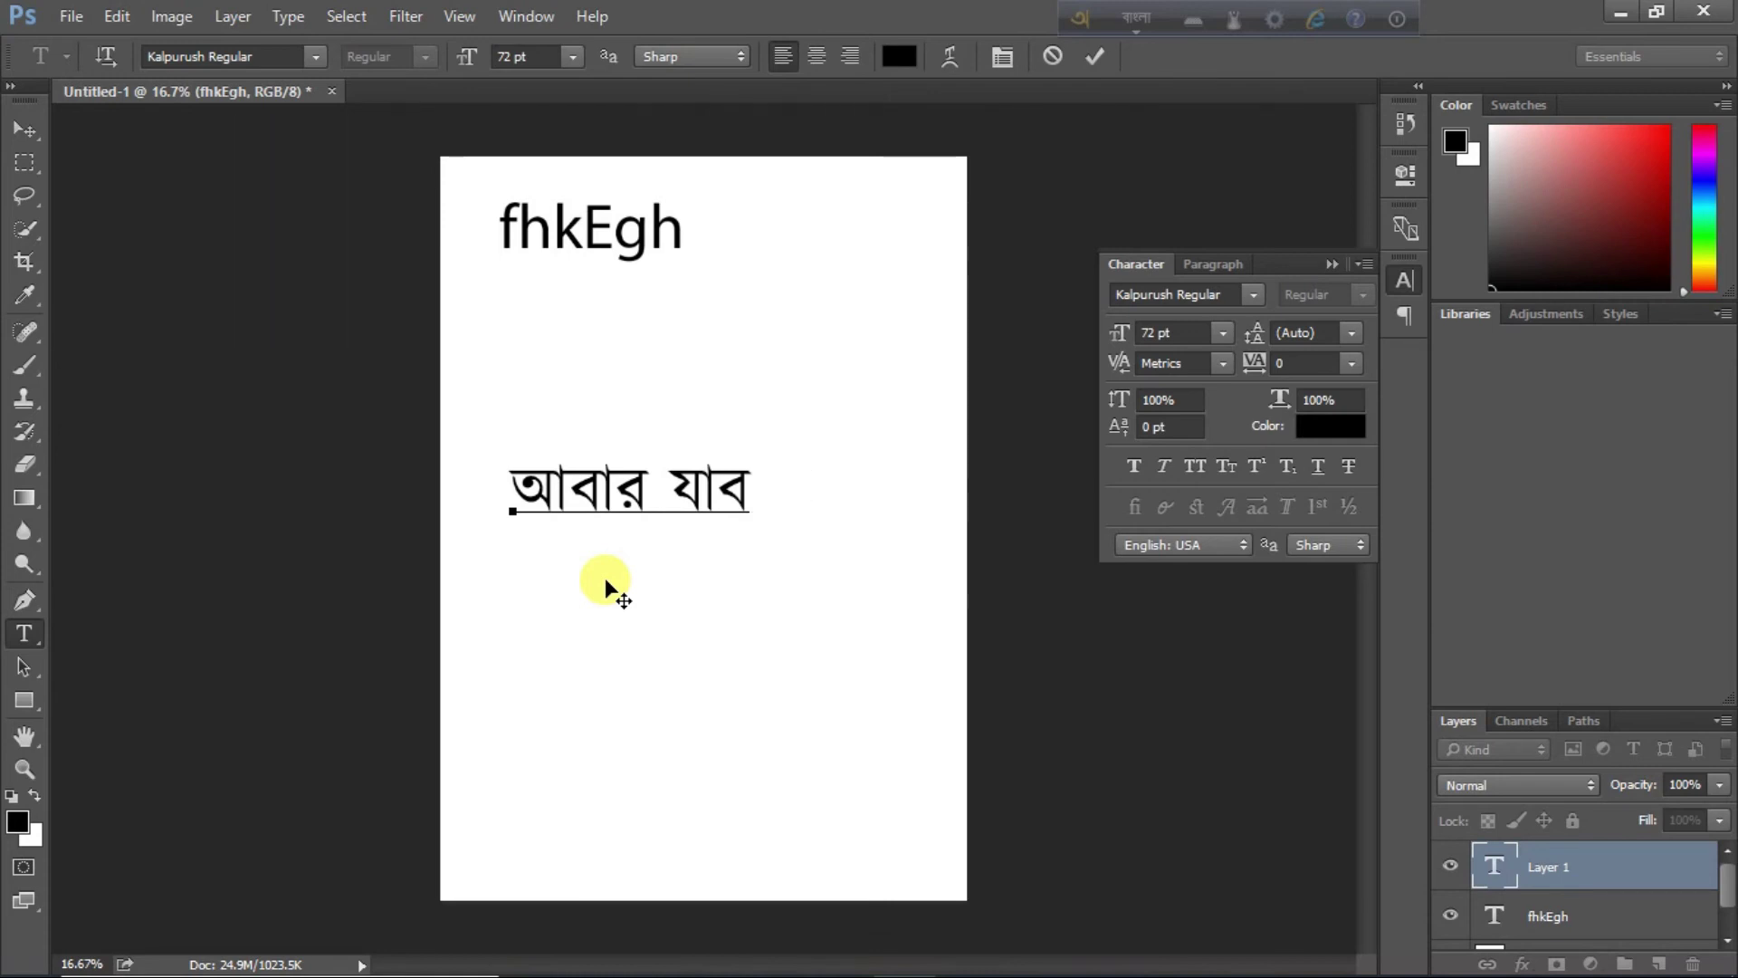
pyautogui.write('re')
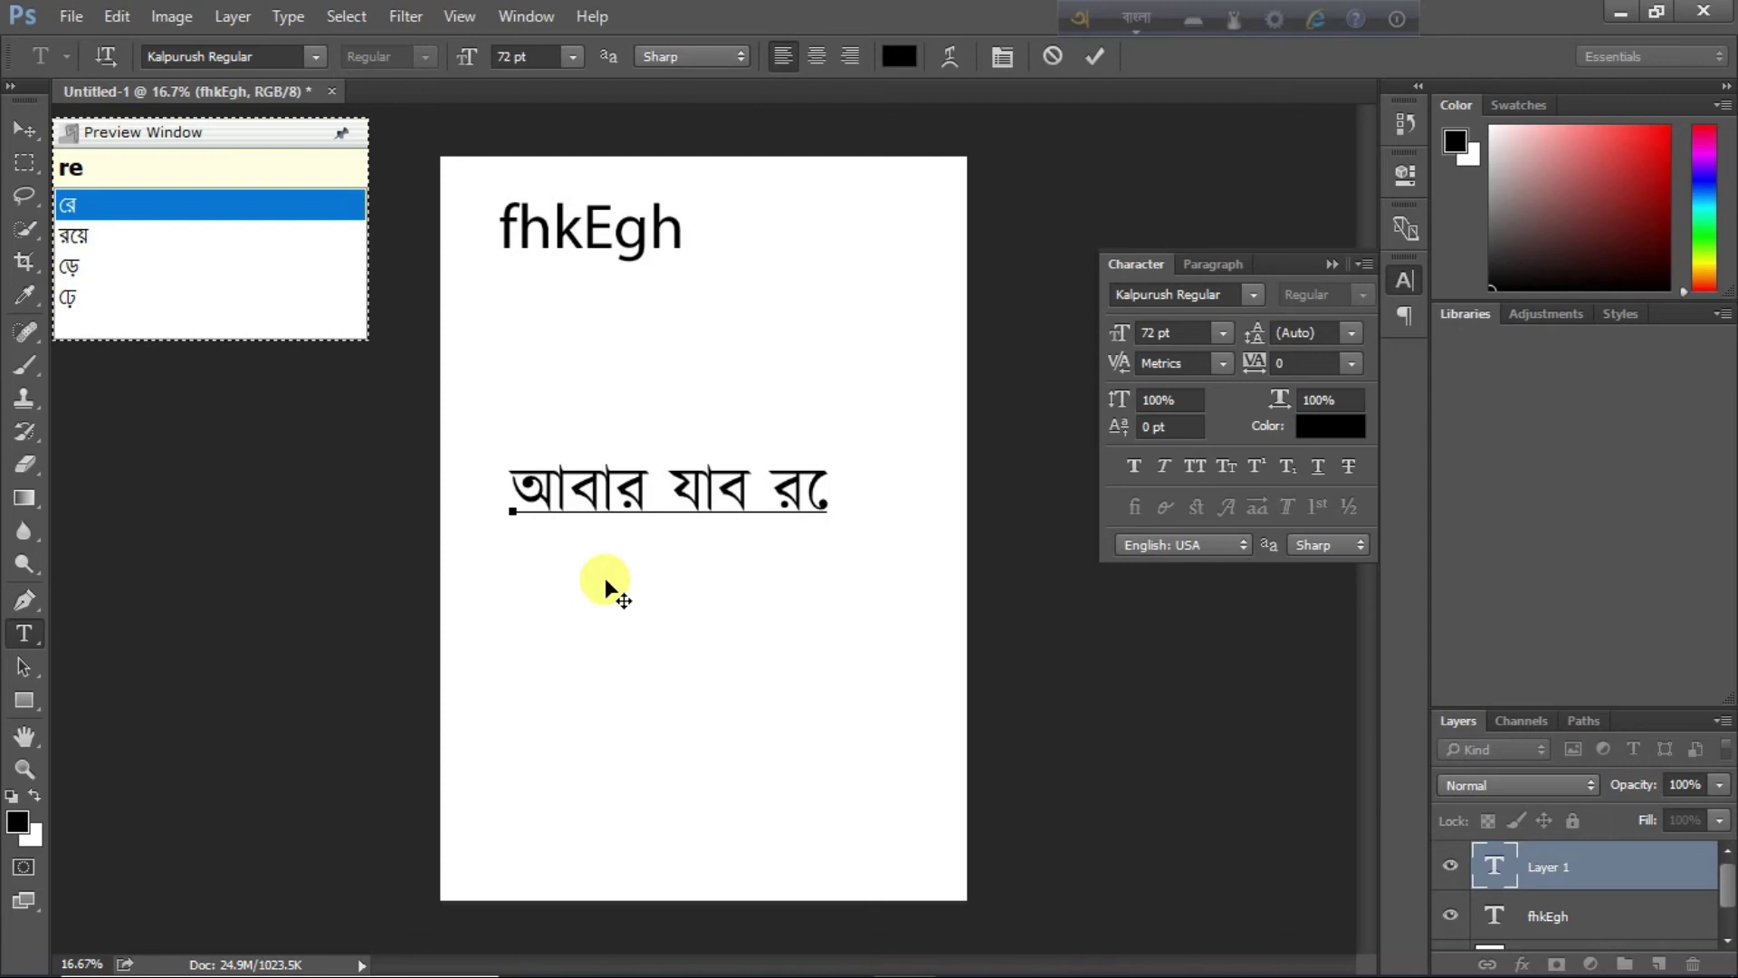
pyautogui.write('ge')
pyautogui.press('Left')
pyautogui.press('Left')
pyautogui.press('Left')
pyautogui.press('BackSpace')
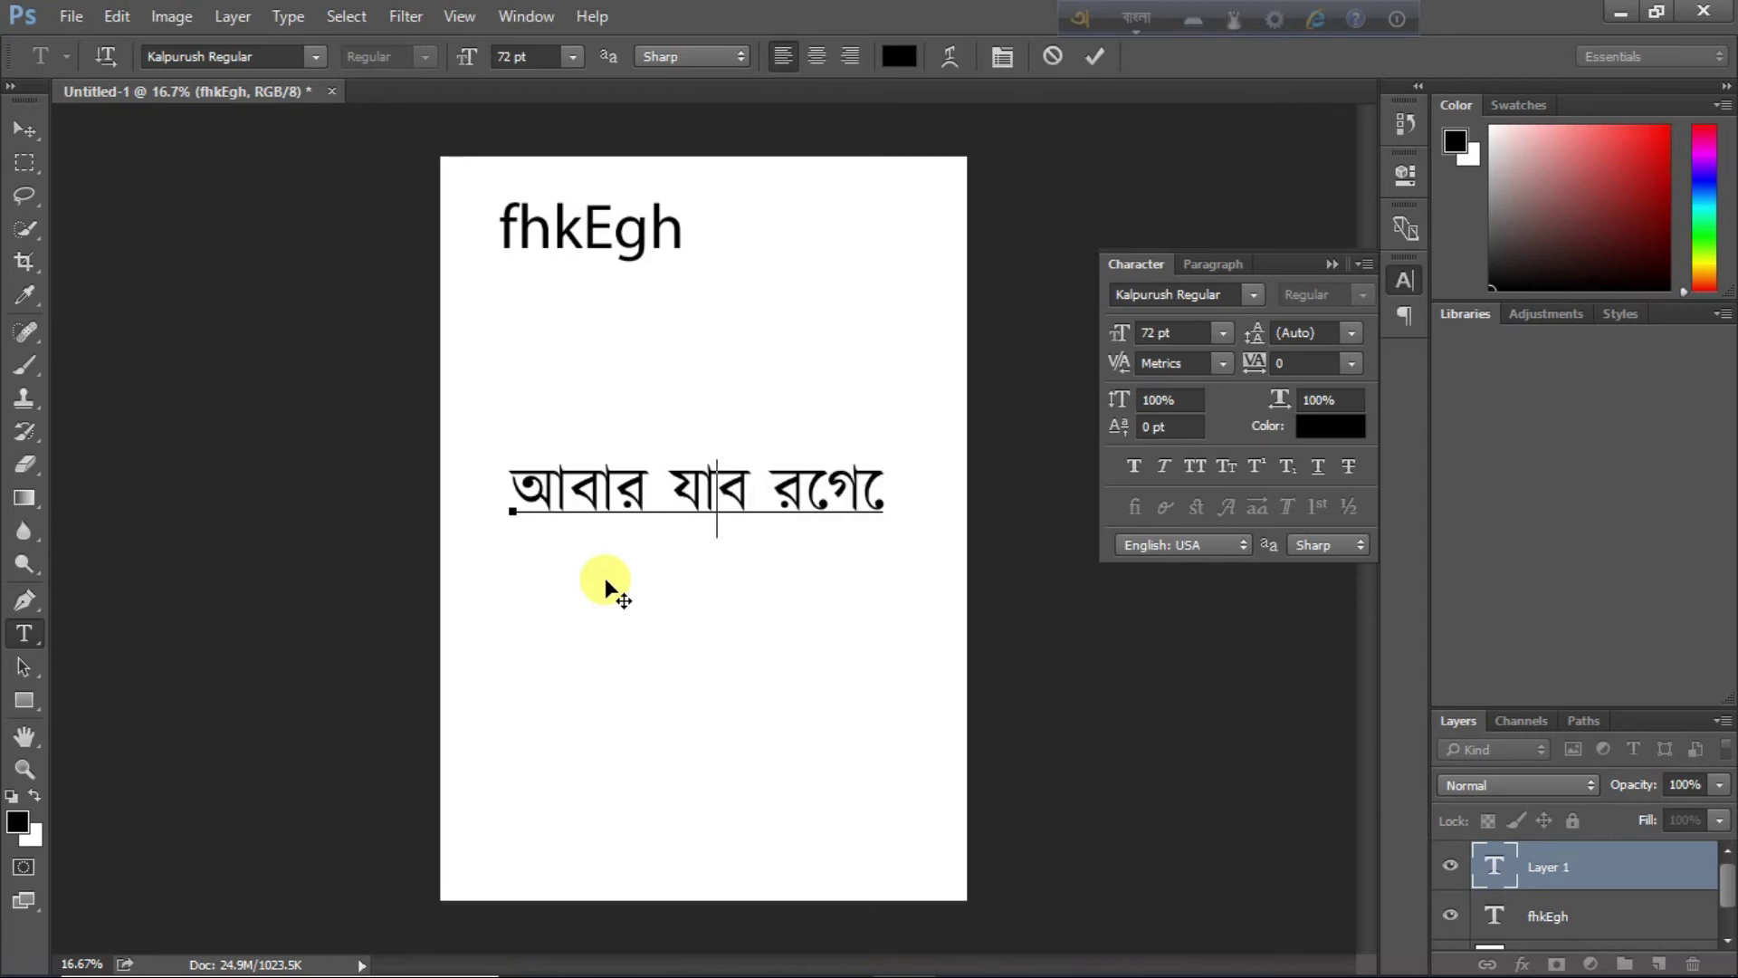
pyautogui.press('BackSpace')
pyautogui.press('BackSpace')
pyautogui.press('BackSpace')
pyautogui.press('BackSpace')
pyautogui.press('BackSpace')
pyautogui.press('BackSpace')
pyautogui.press('BackSpace')
pyautogui.press('BackSpace')
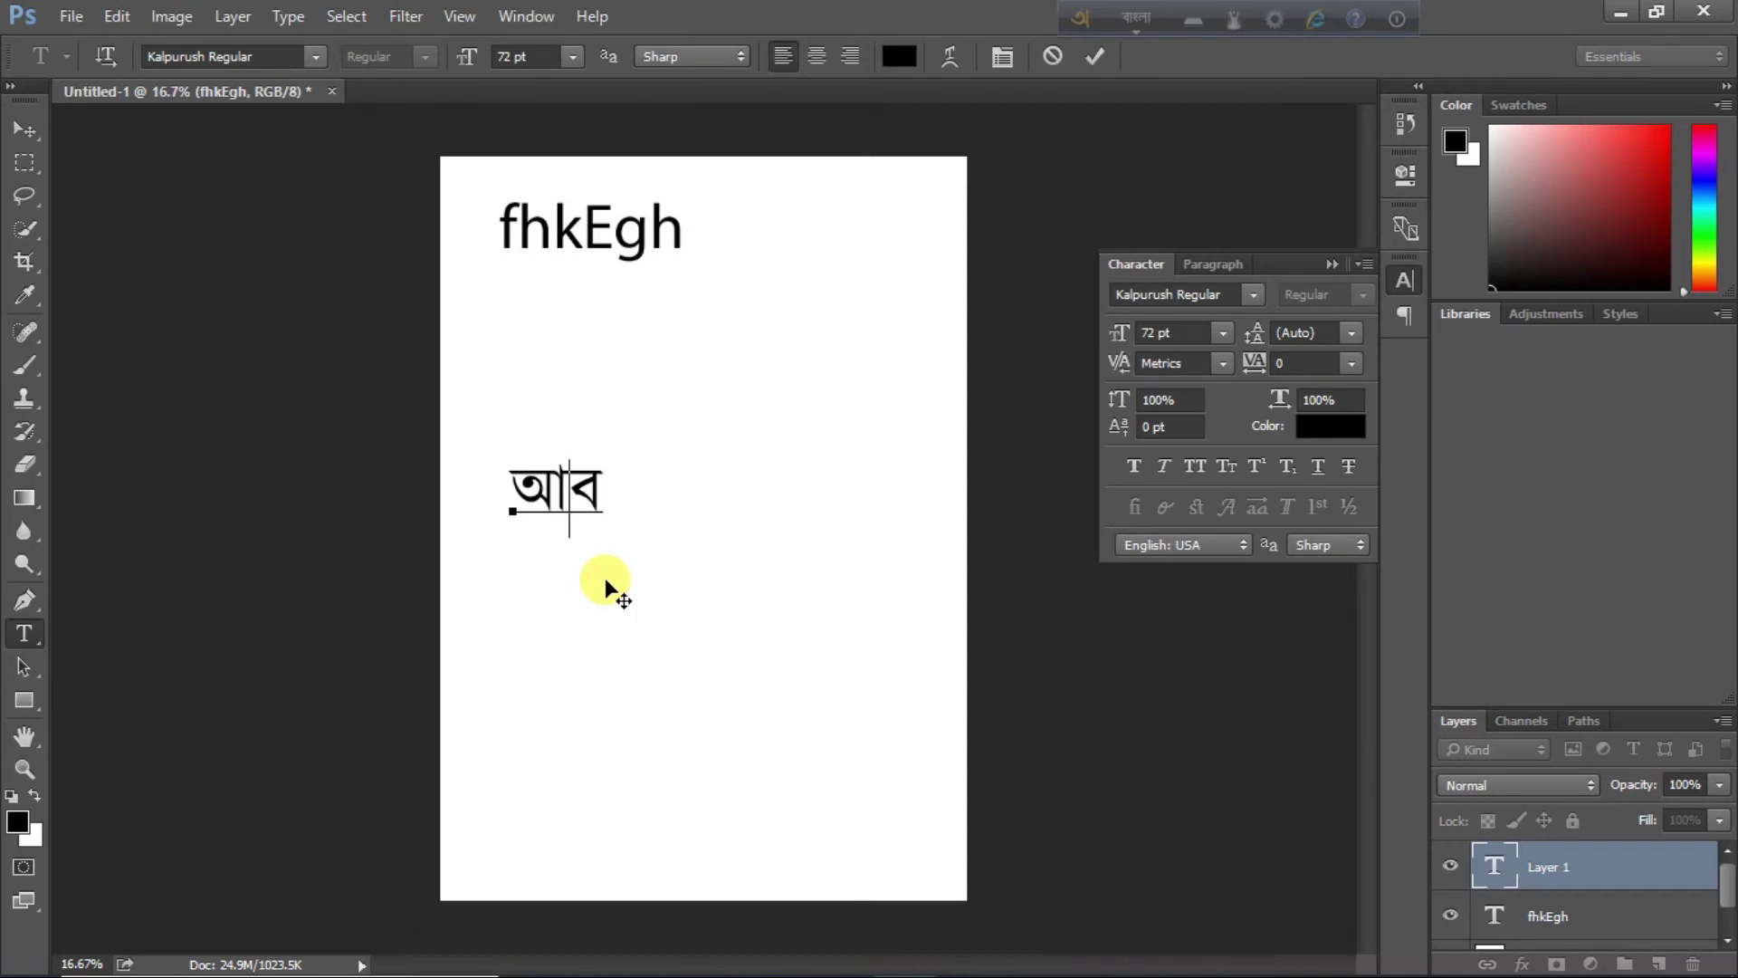
pyautogui.press('BackSpace')
pyautogui.press('BackSpace')
pyautogui.write('t')
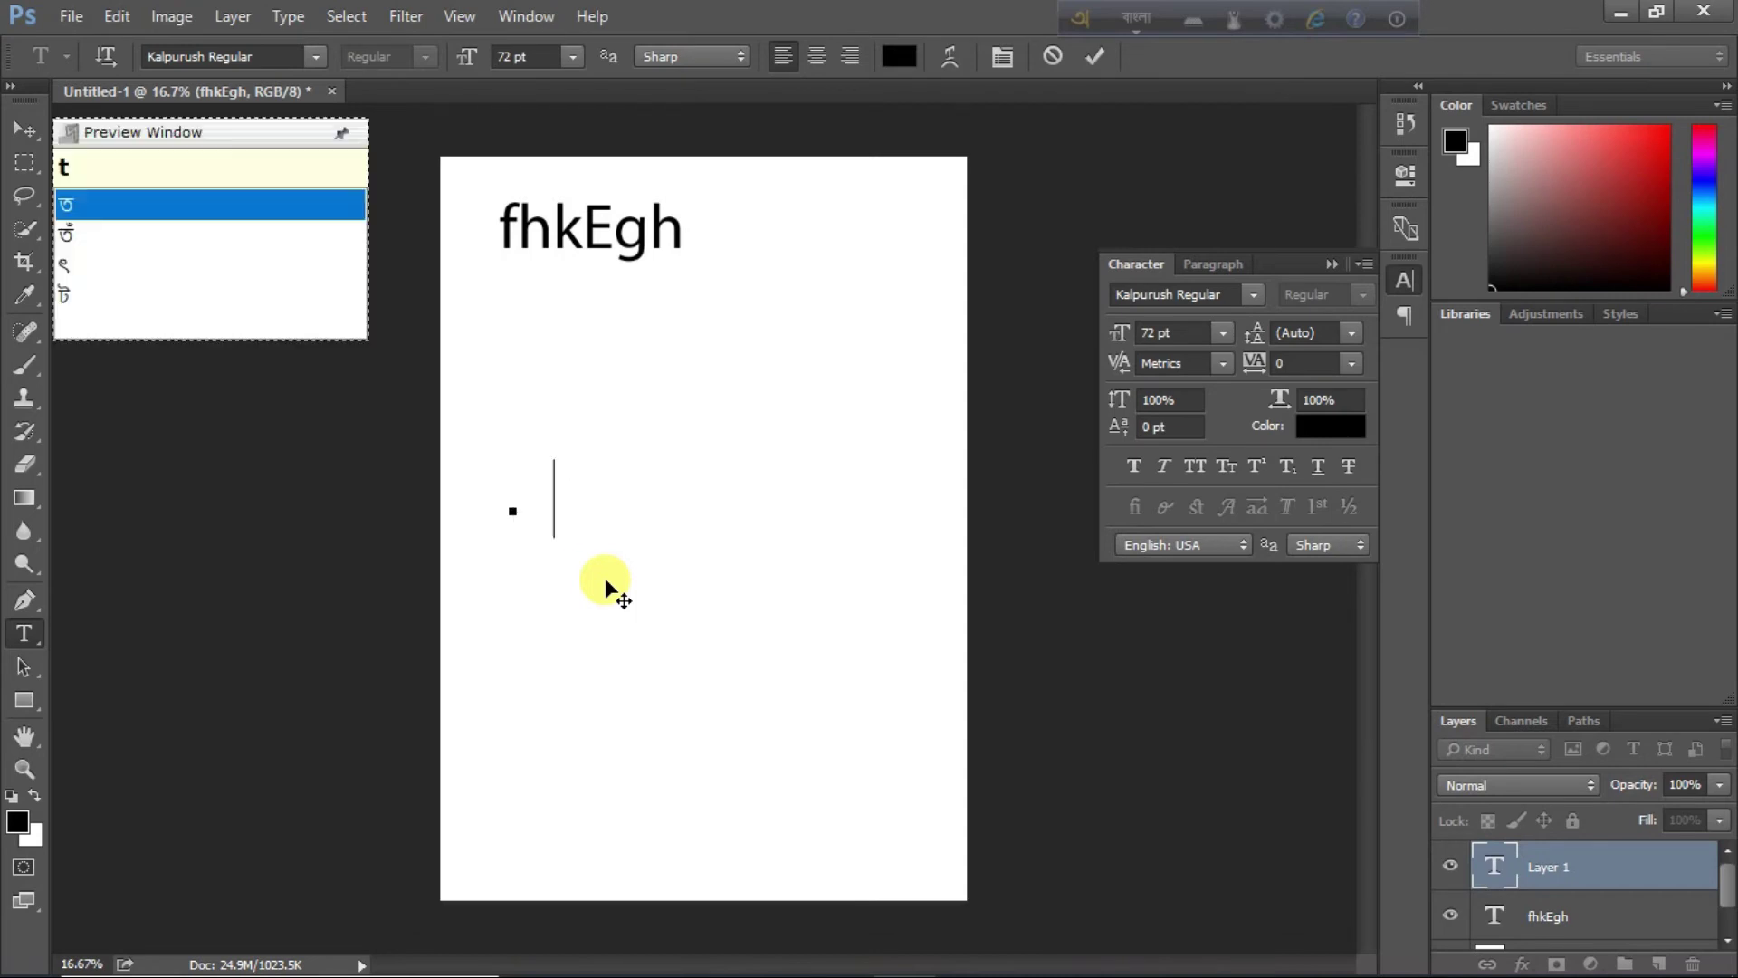
pyautogui.write('e')
pyautogui.press('BackSpace')
pyautogui.press('BackSpace')
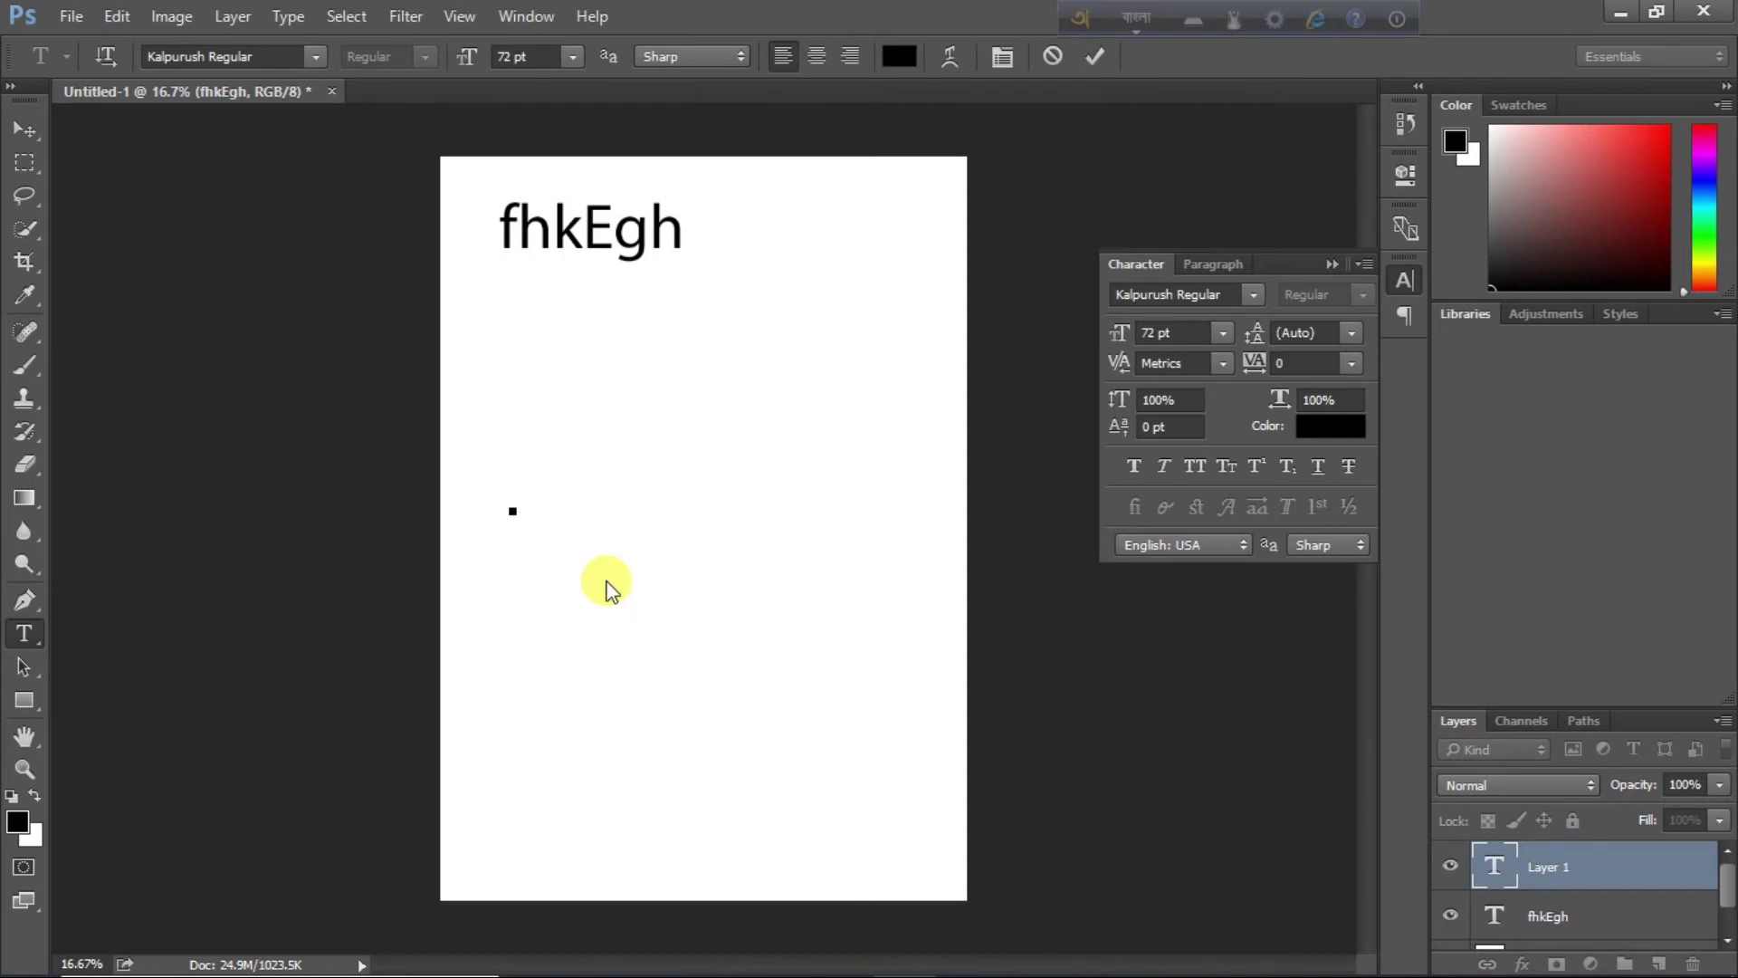
pyautogui.write('Teck')
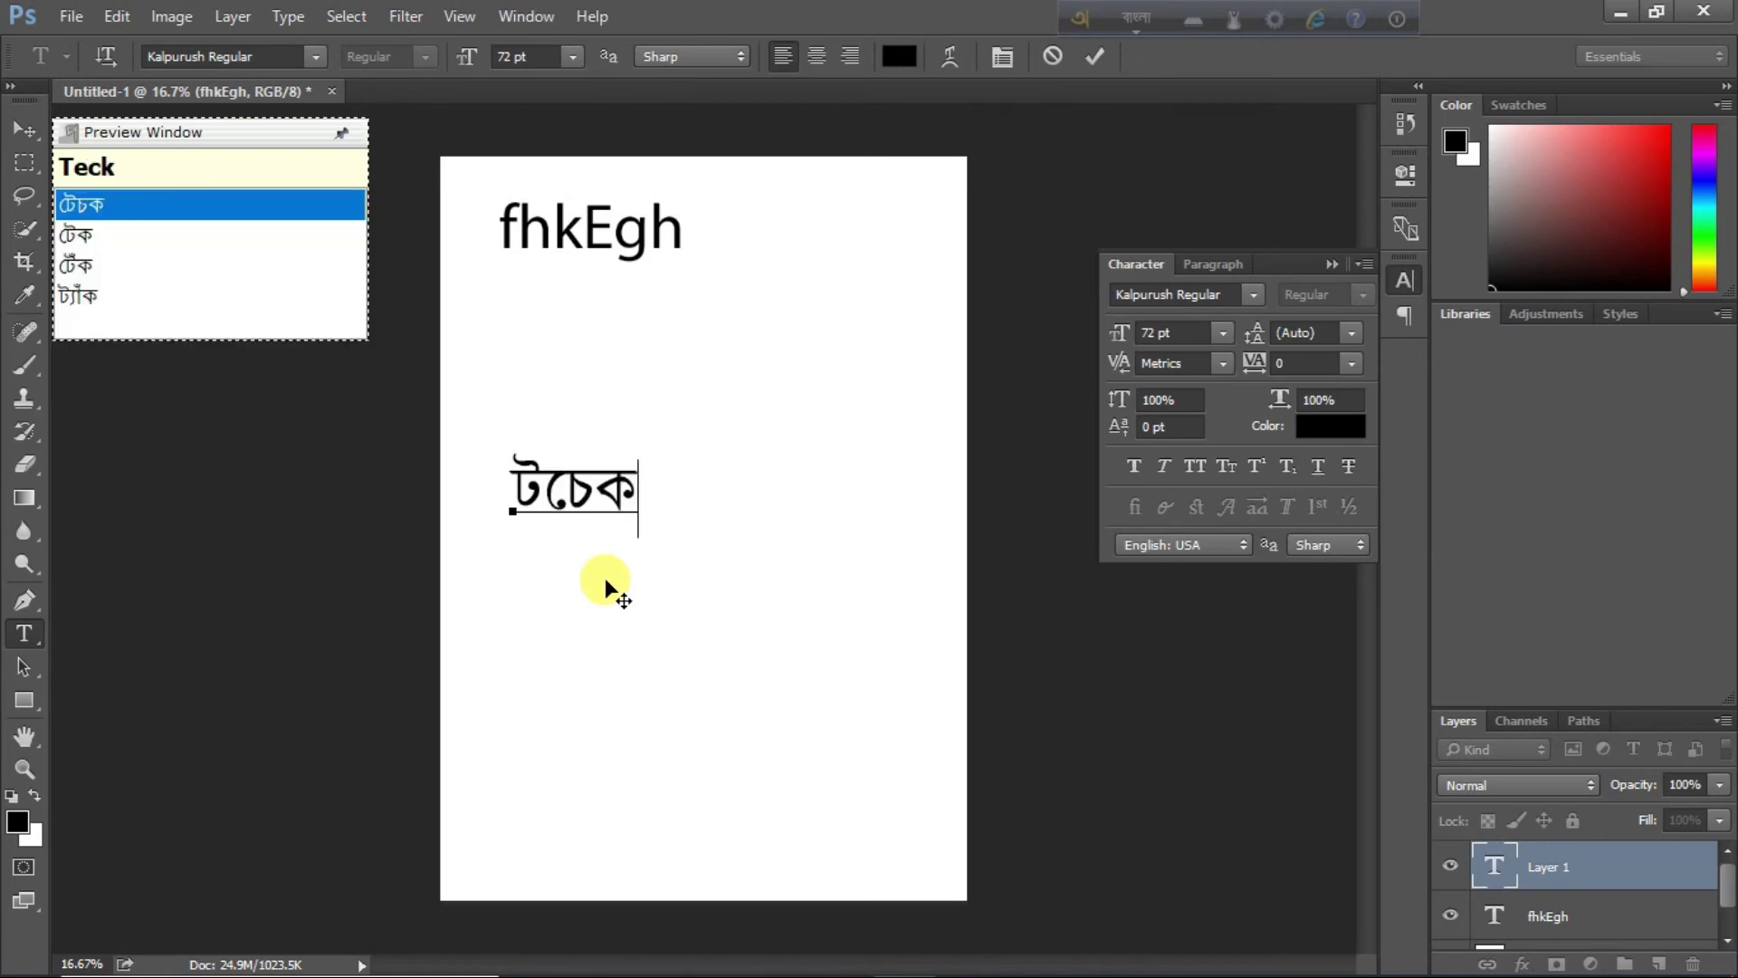
pyautogui.press('Down')
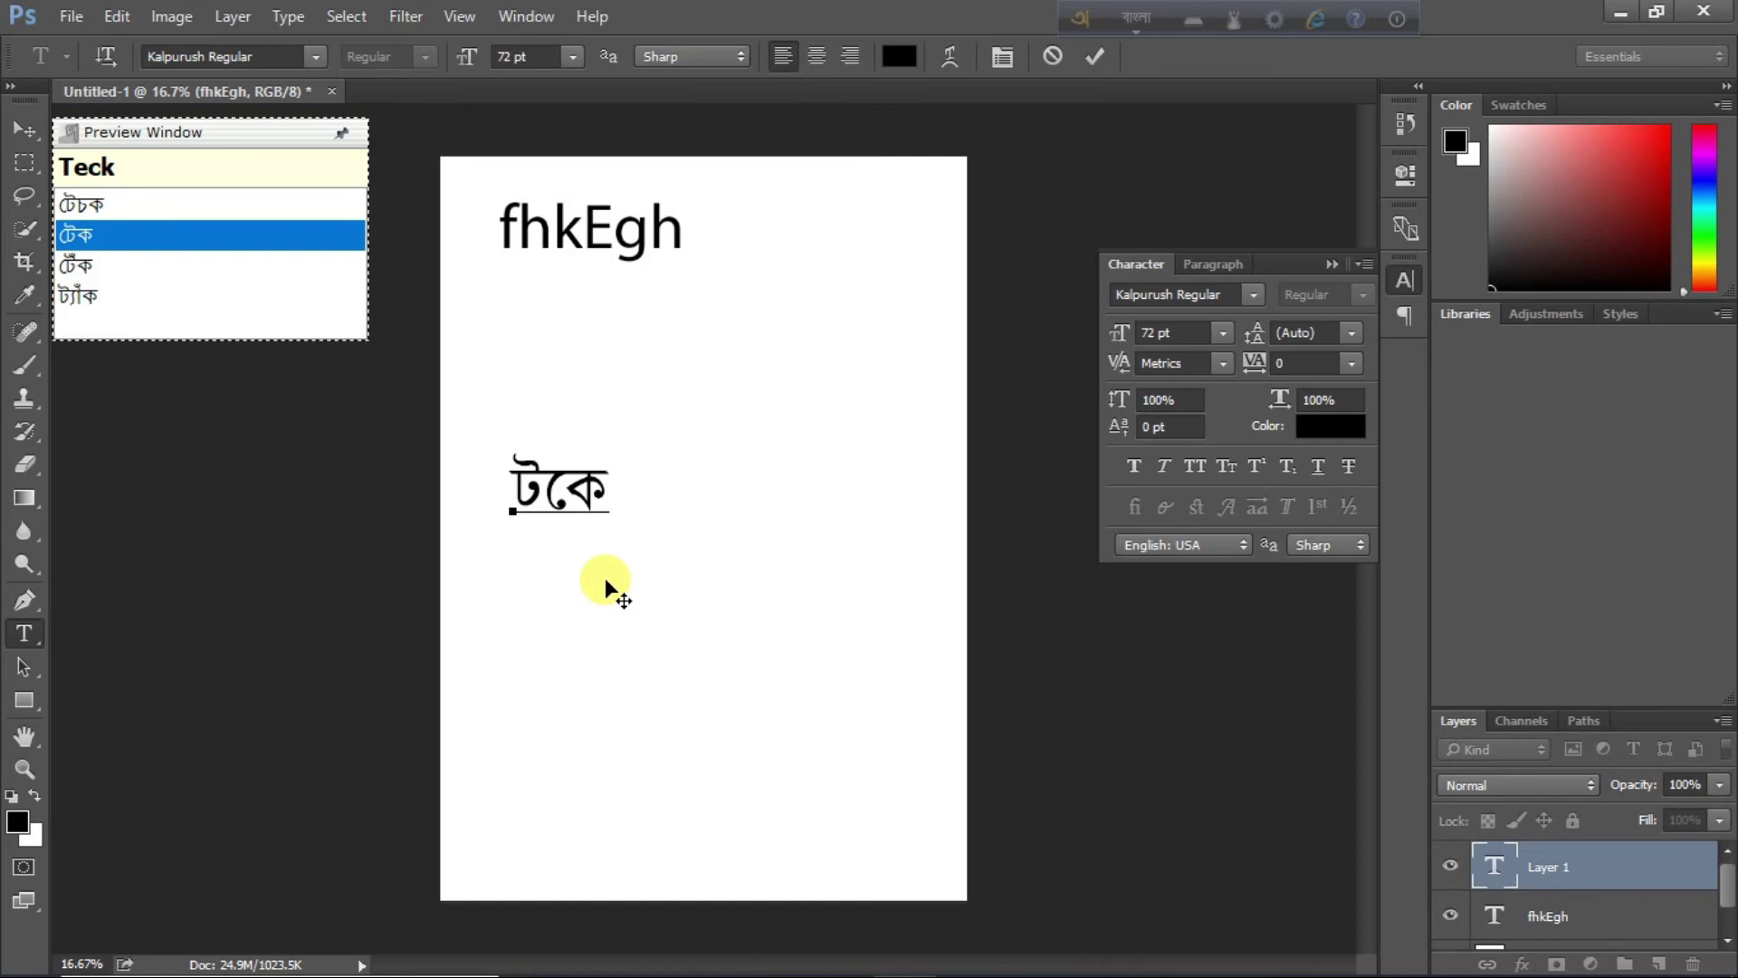
# - Position the cursor within টকে, then commit the Bengali text layer
pyautogui.click(546, 497)
pyautogui.click(563, 493)
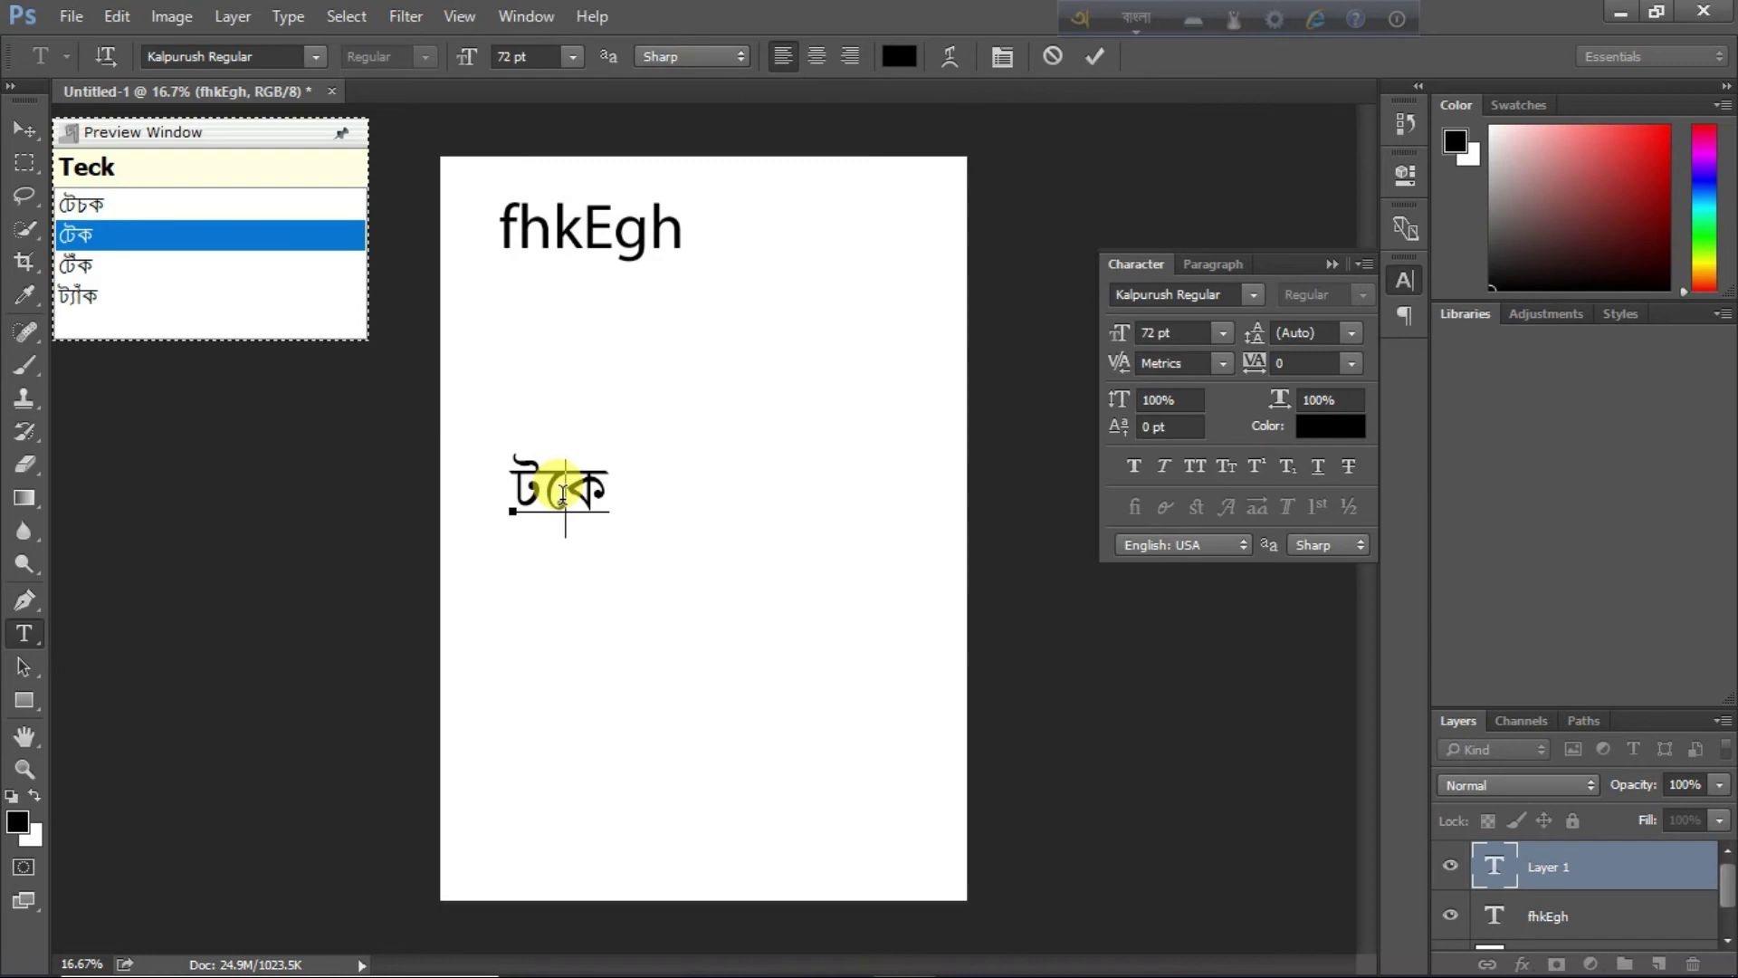
pyautogui.click(1039, 179)
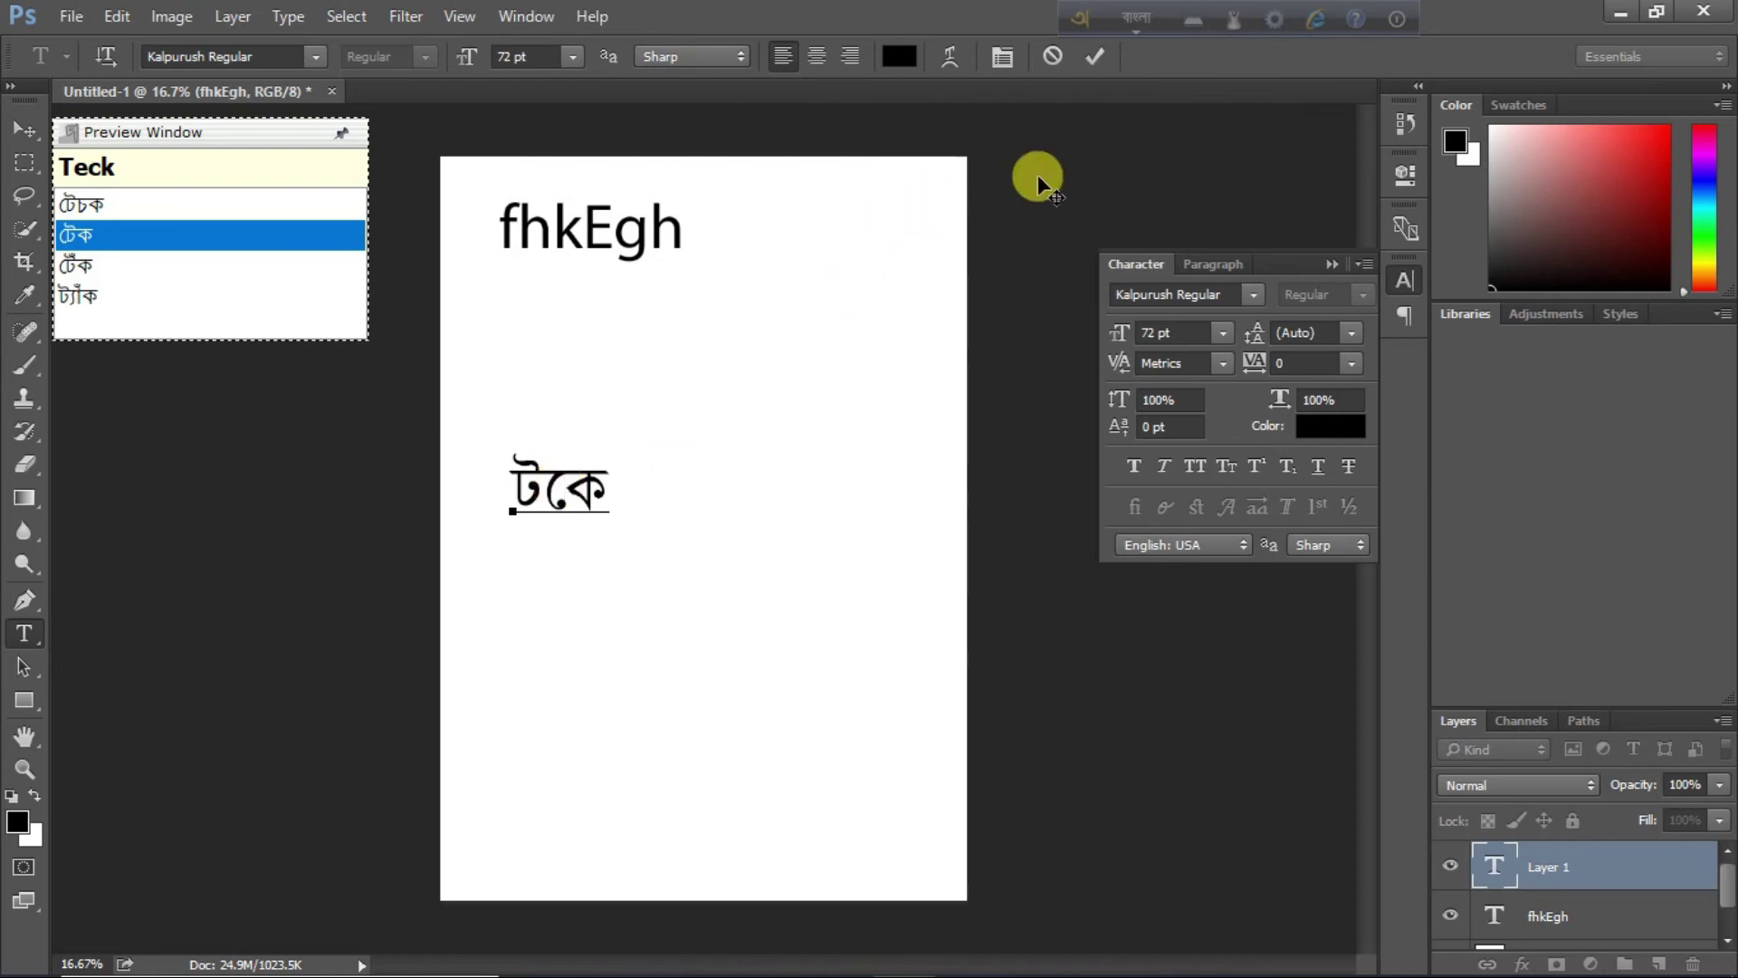
pyautogui.click(1091, 64)
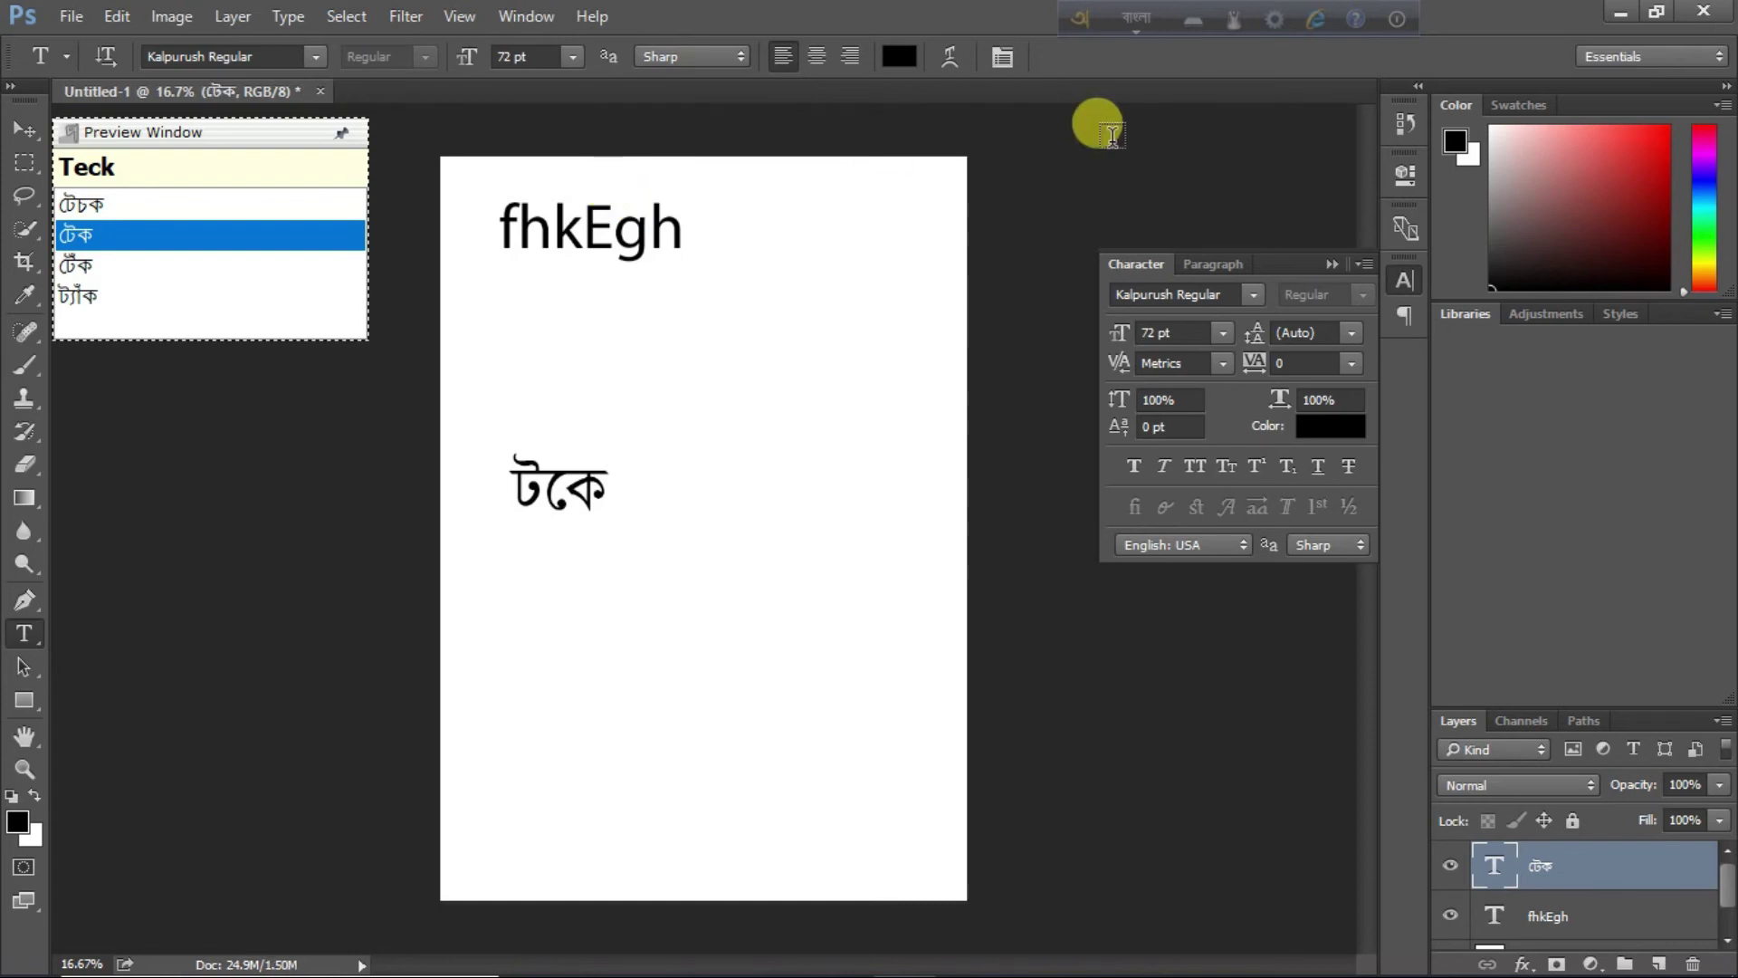
# - Switch Avro output to ANSI, confirming with 'Use ANSI anyway'
pyautogui.click(1275, 24)
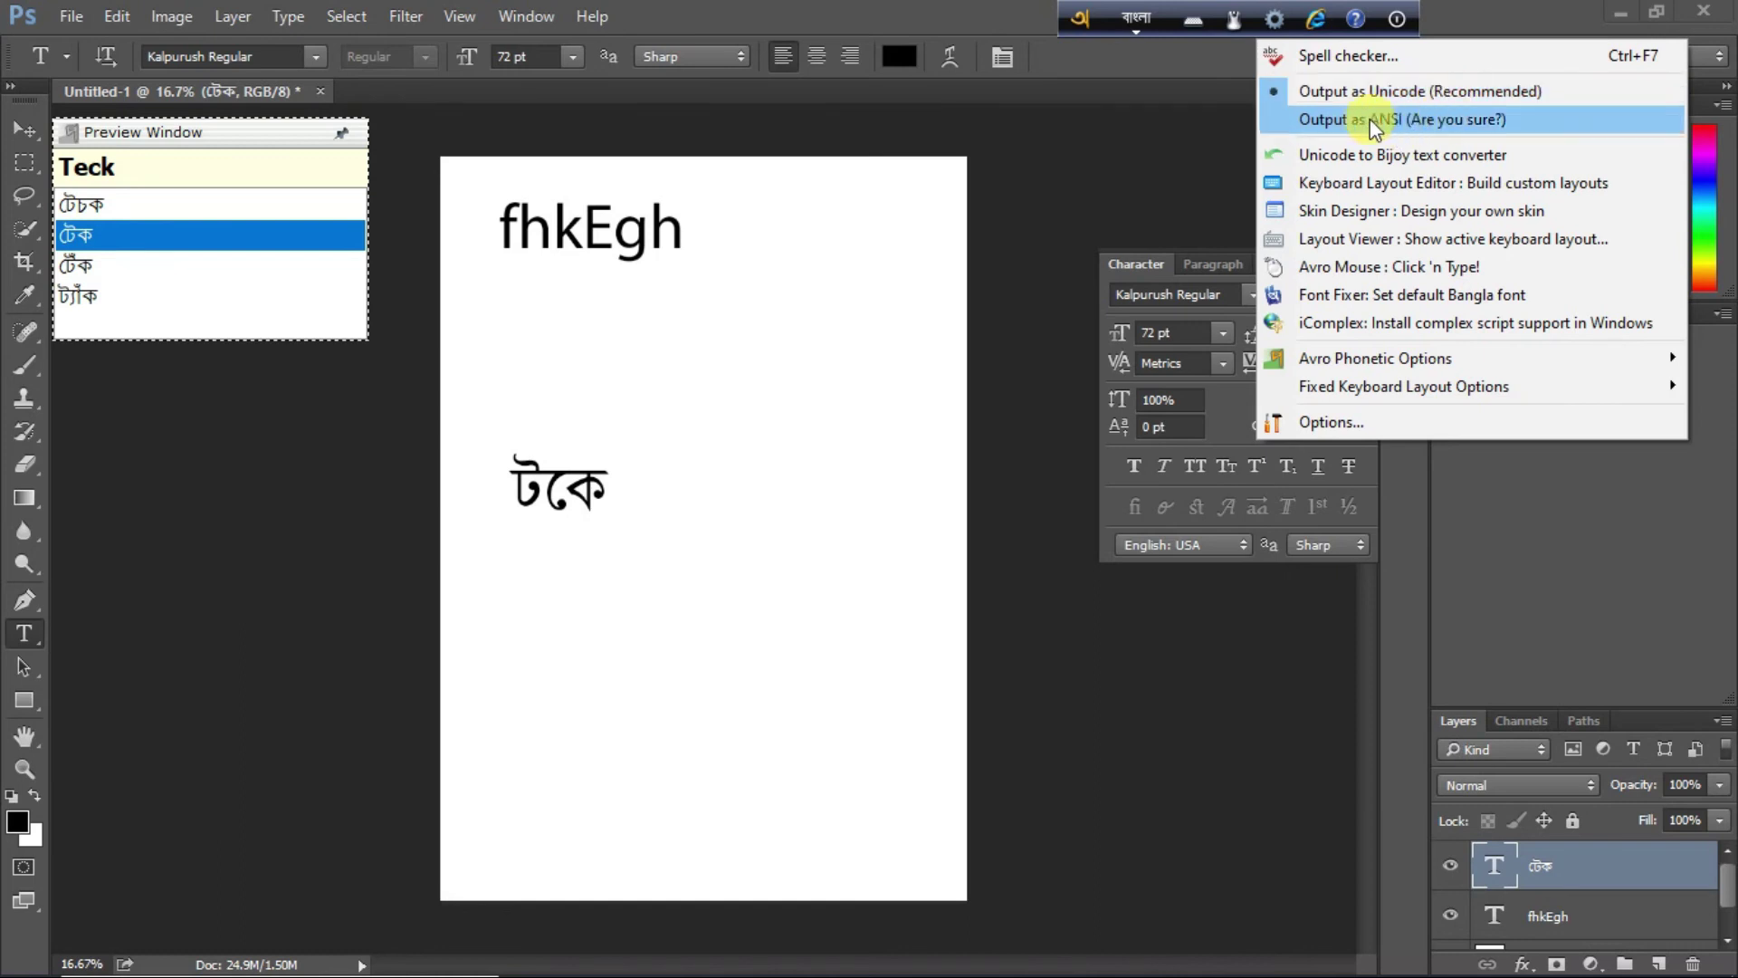
pyautogui.click(1399, 123)
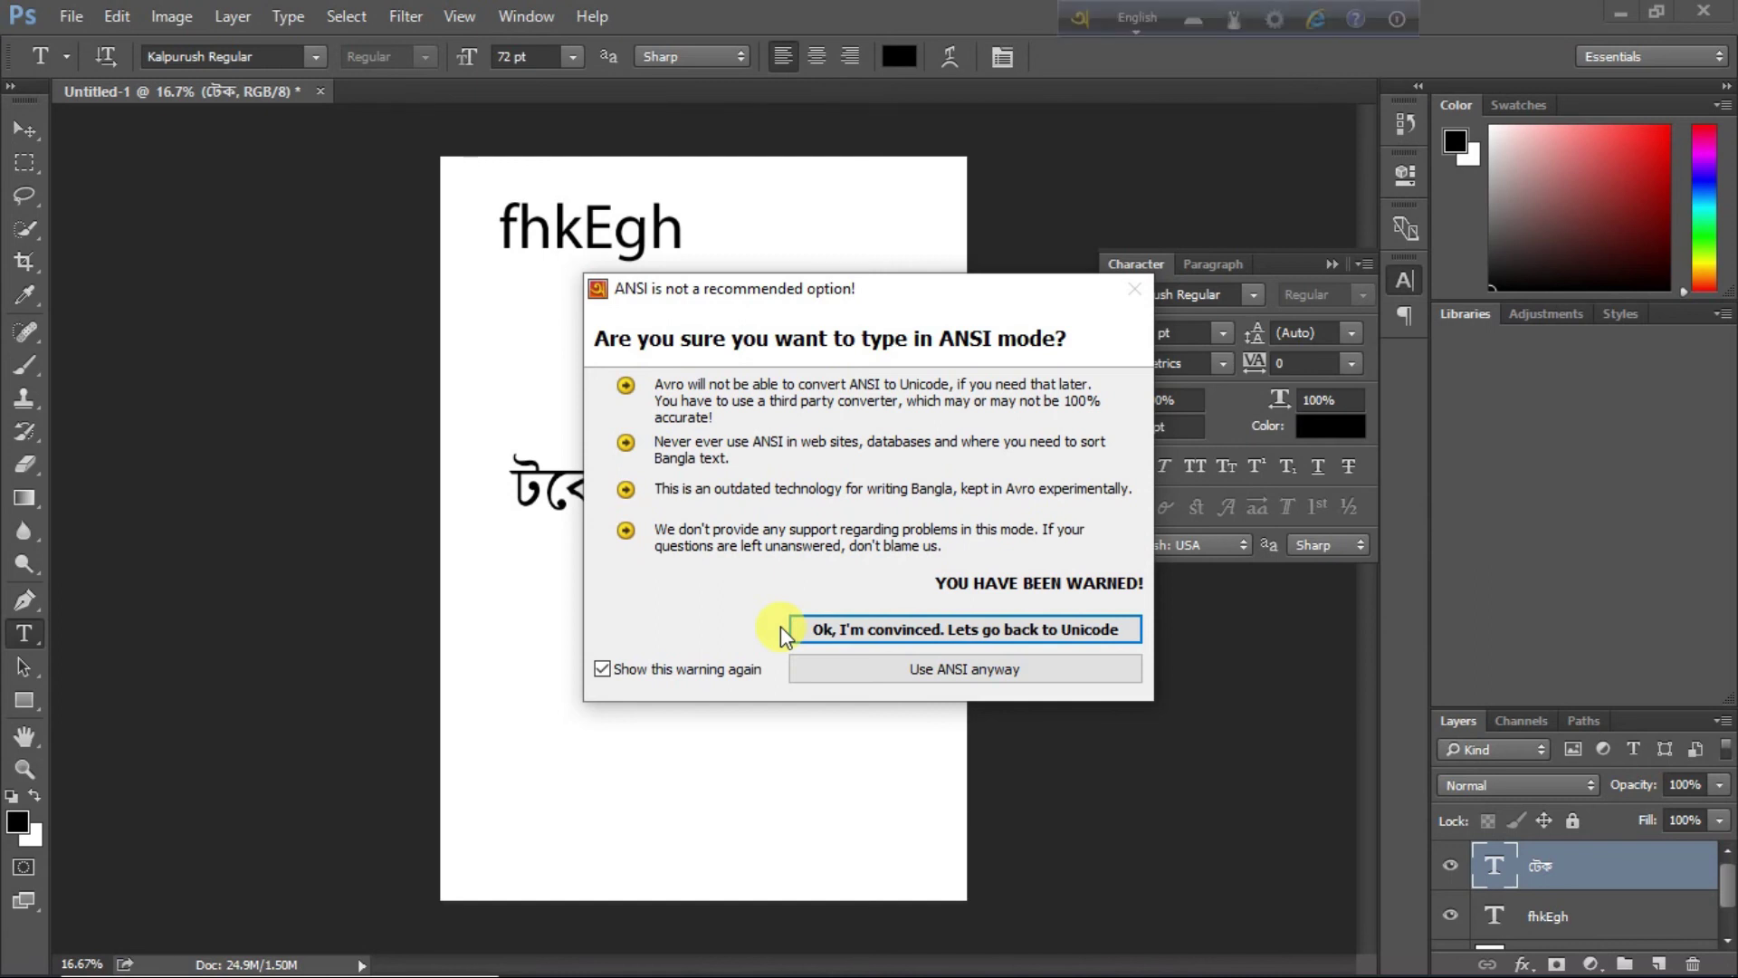
pyautogui.click(949, 671)
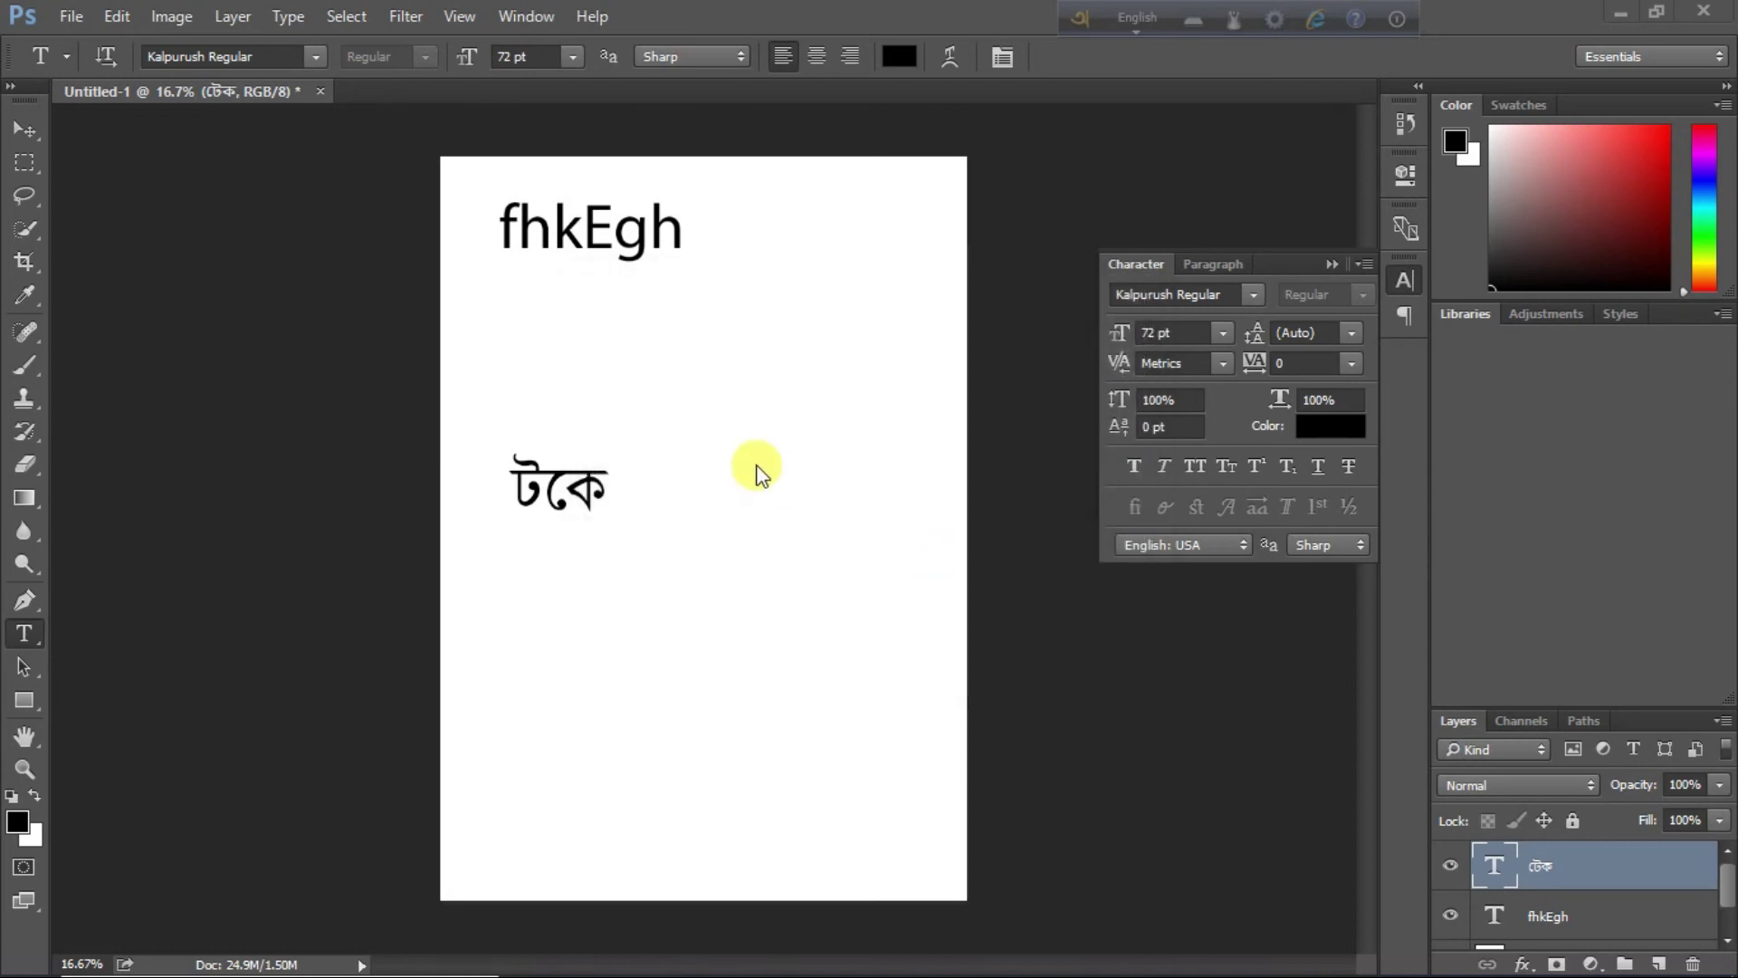
# - Set the font to Kalpurush ANSI Regular and type ঘ in a new layer beside টকে
pyautogui.click(1253, 295)
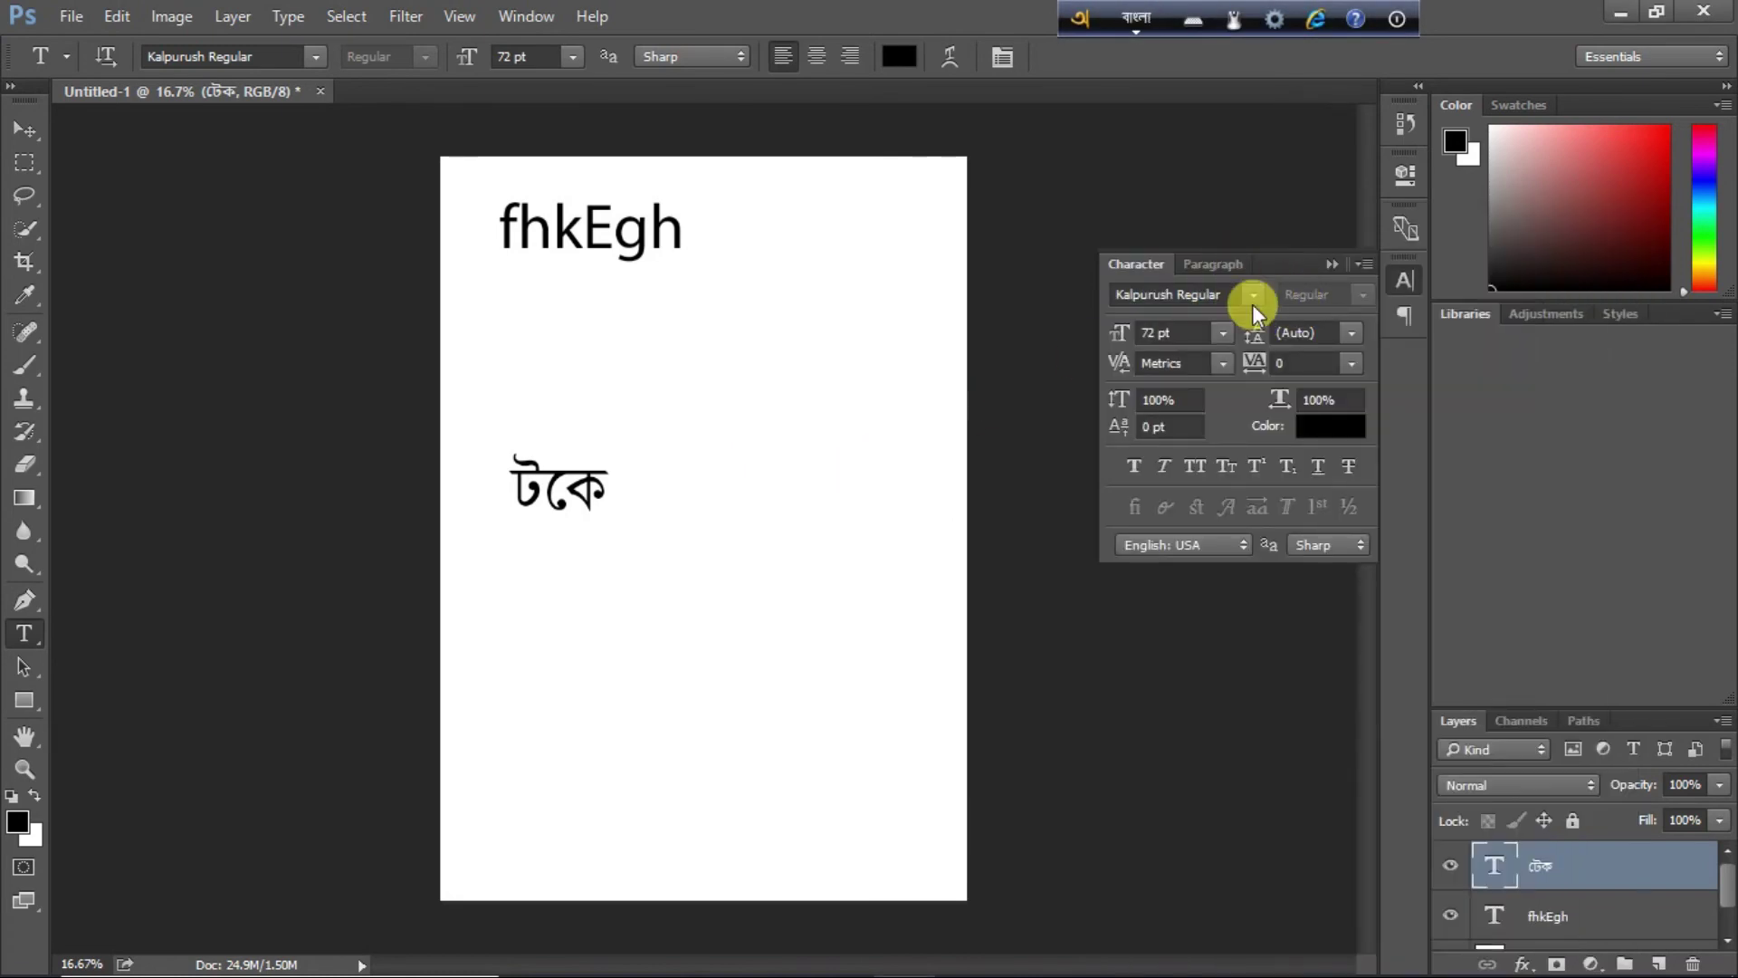
pyautogui.click(1252, 301)
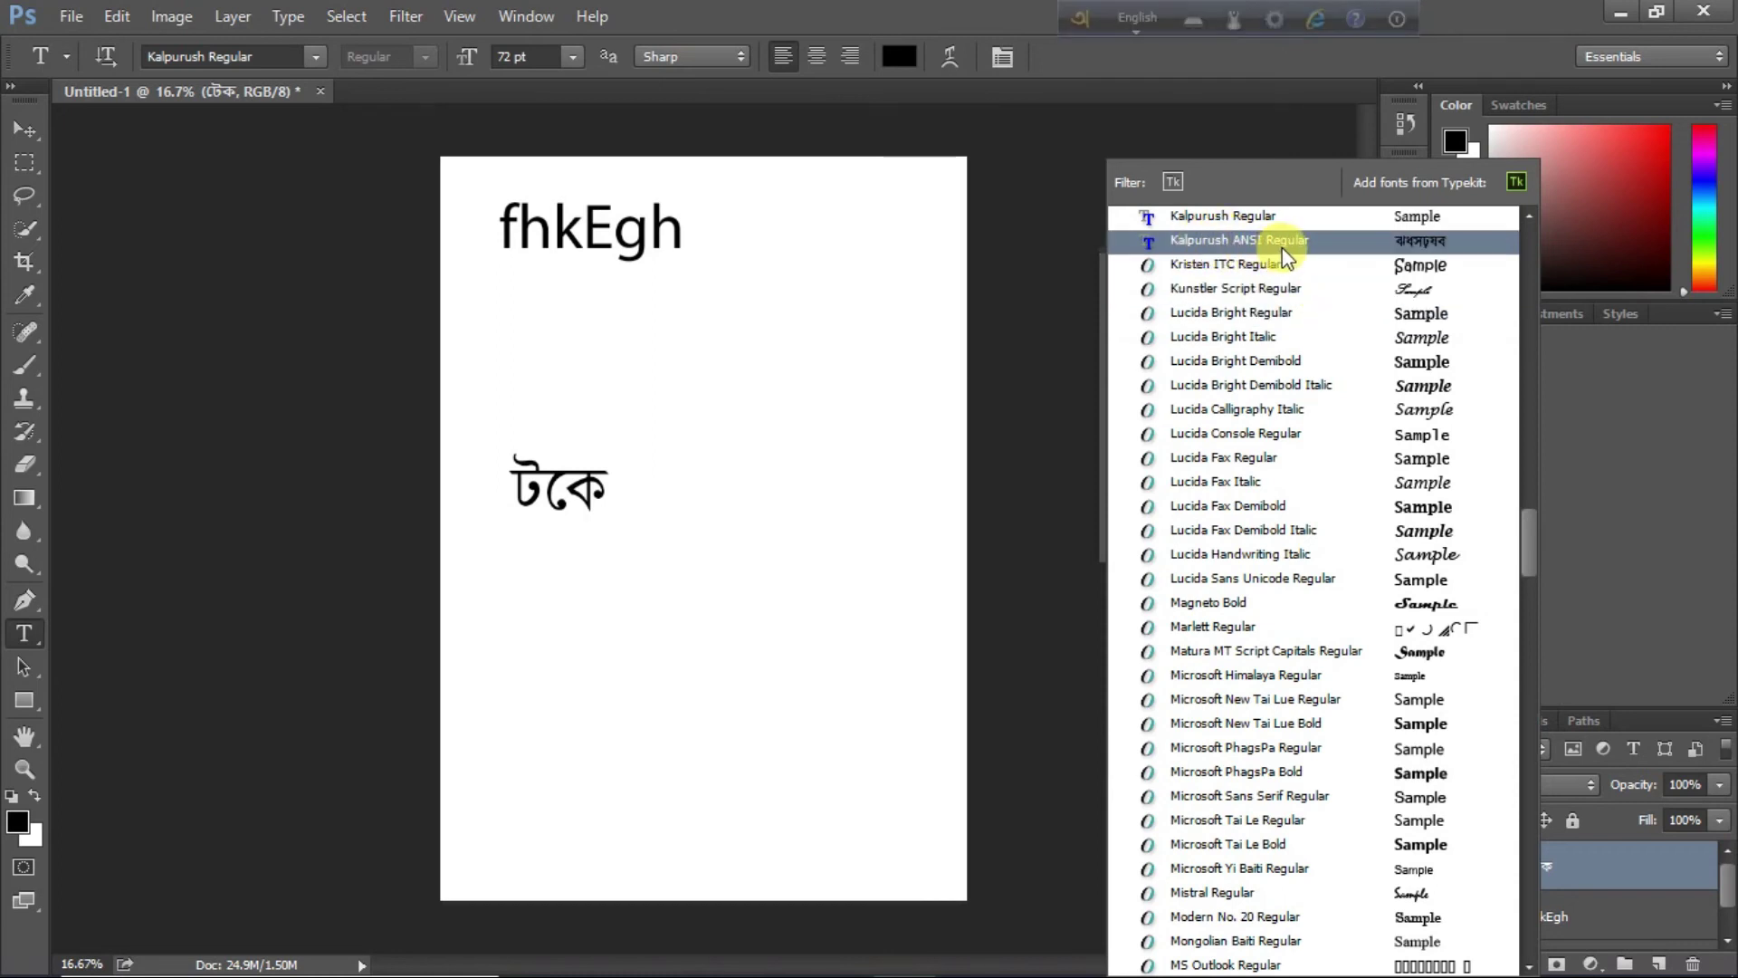
pyautogui.press('Escape')
pyautogui.click(644, 491)
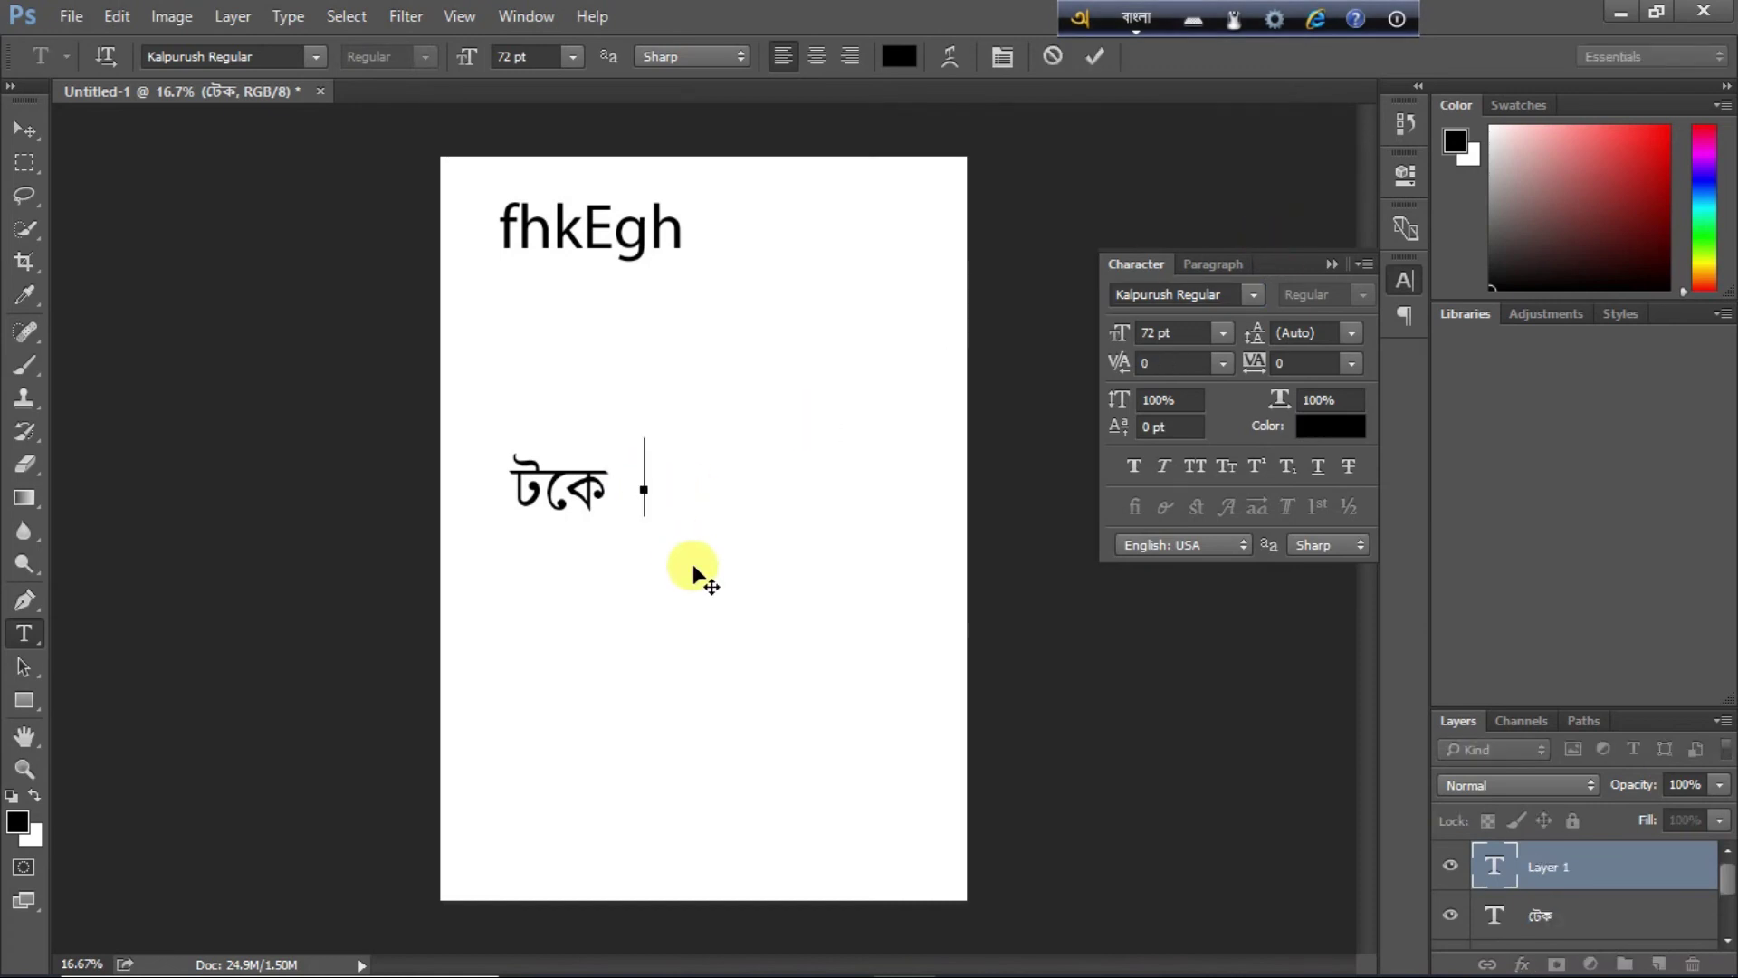
pyautogui.write('Av')
pyautogui.press('BackSpace')
pyautogui.press('BackSpace')
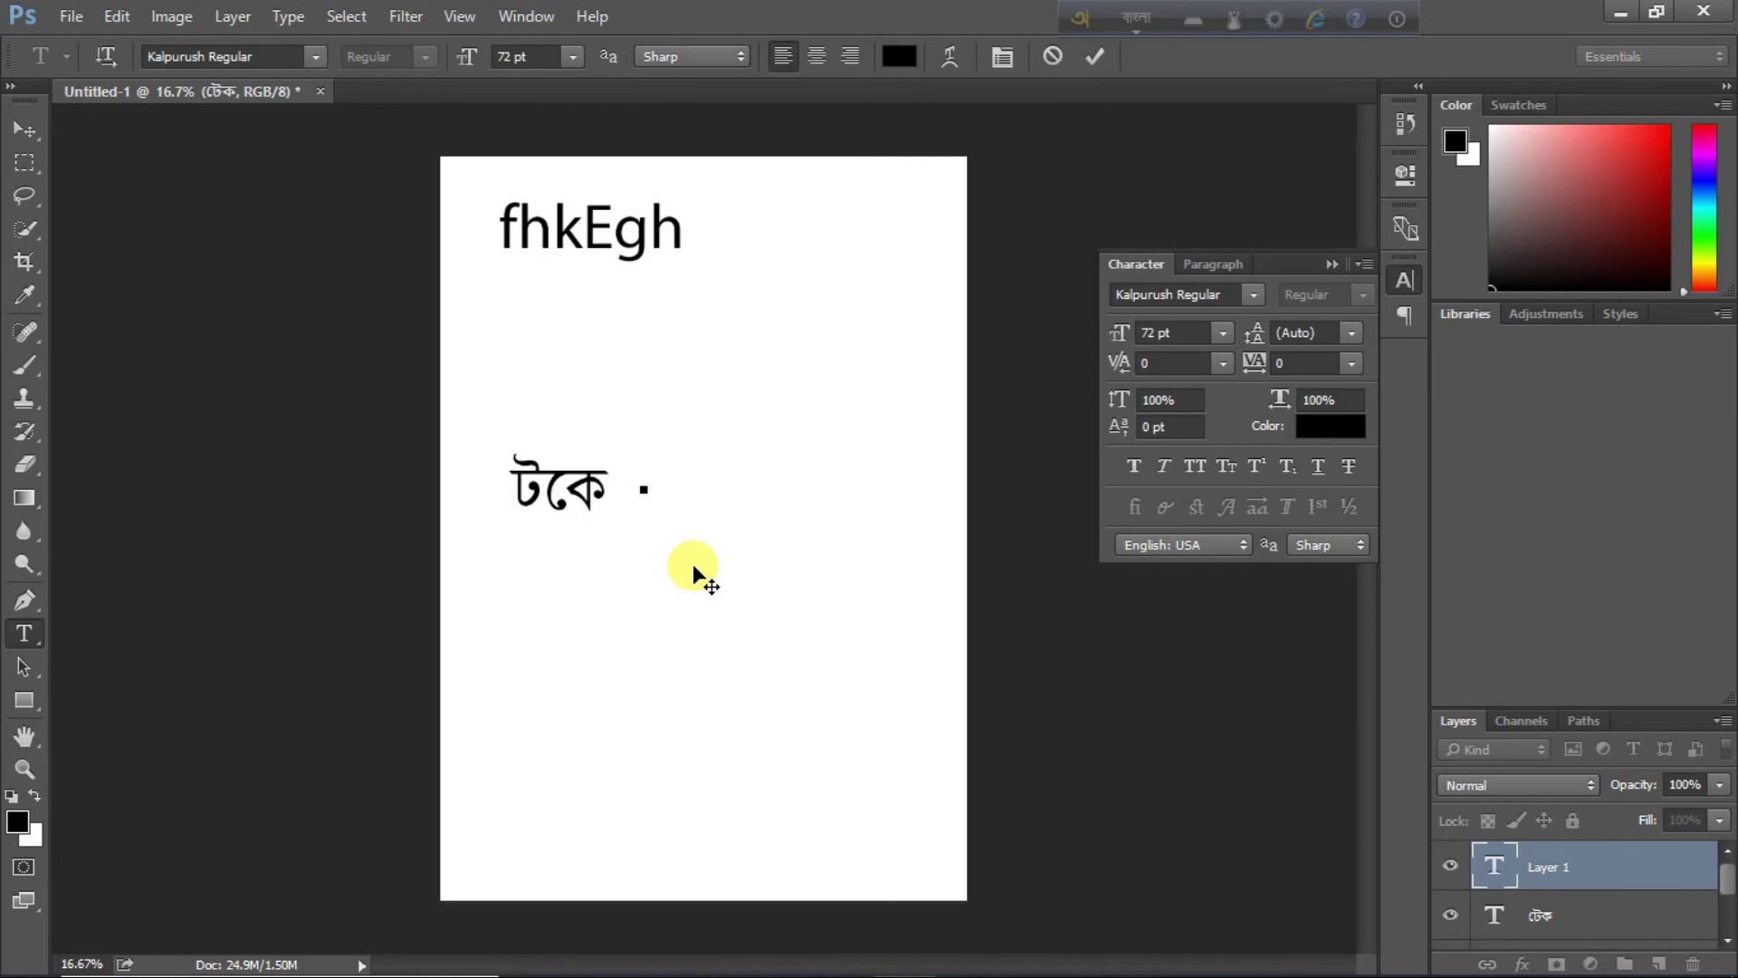
pyautogui.click(1252, 287)
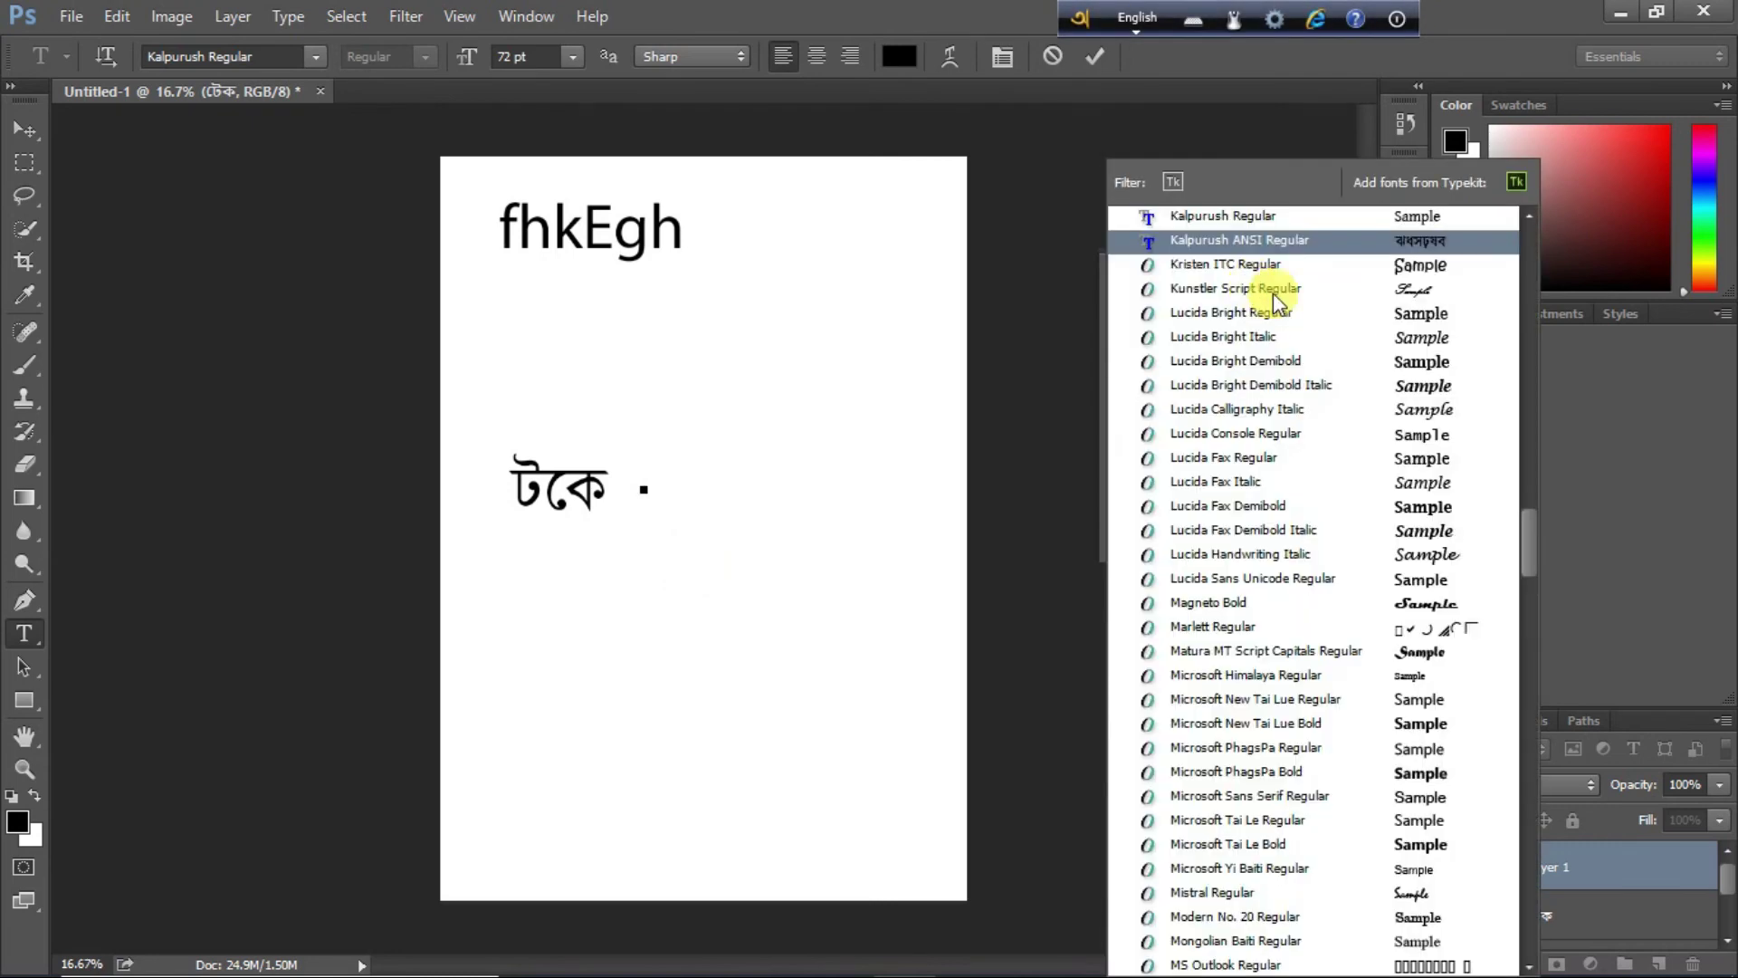
pyautogui.scroll(1, 1387, 296)
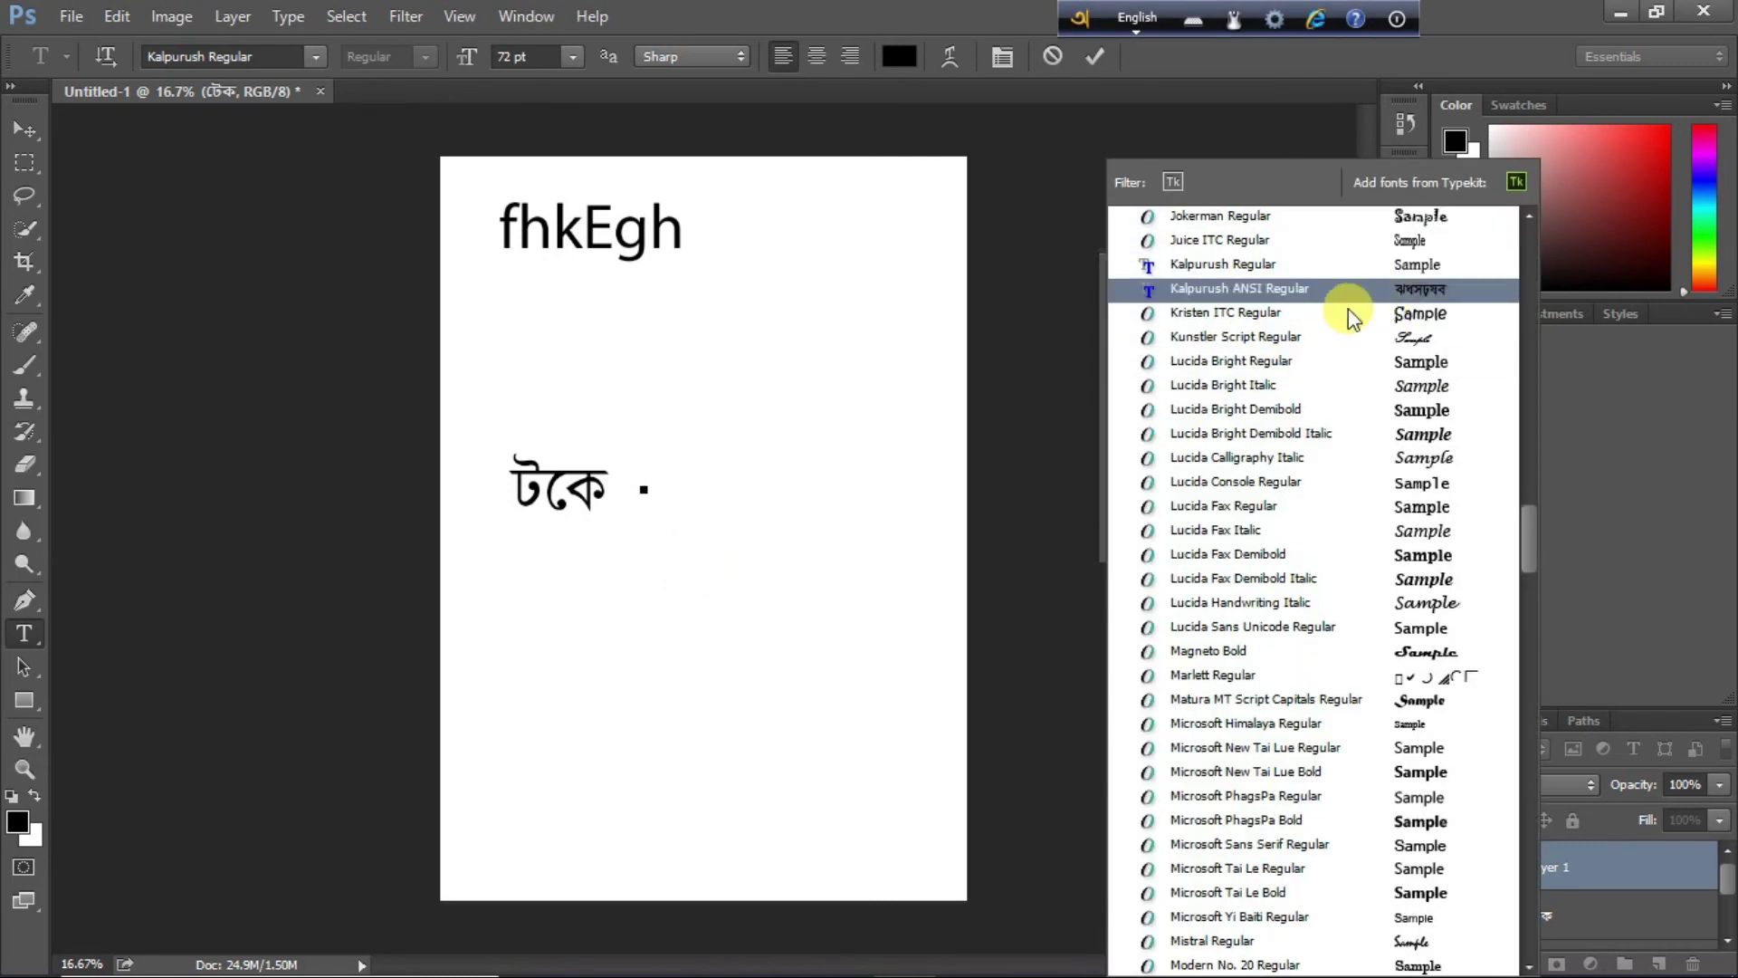
pyautogui.click(1284, 288)
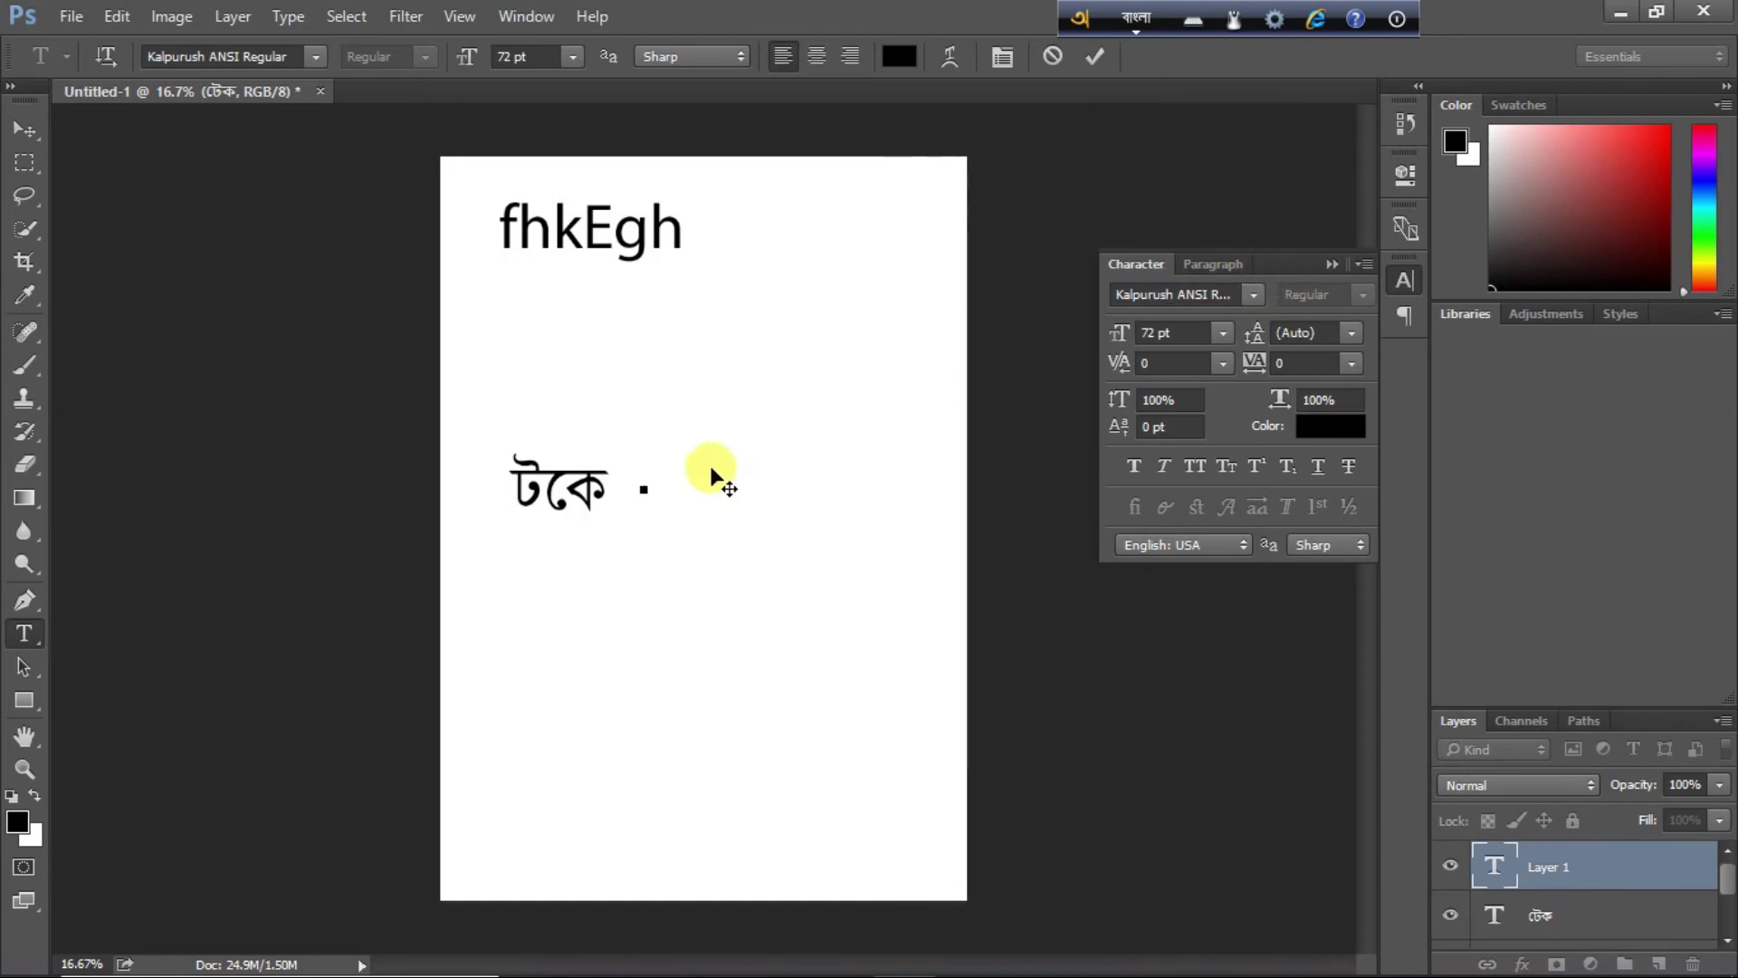
pyautogui.write('gh')
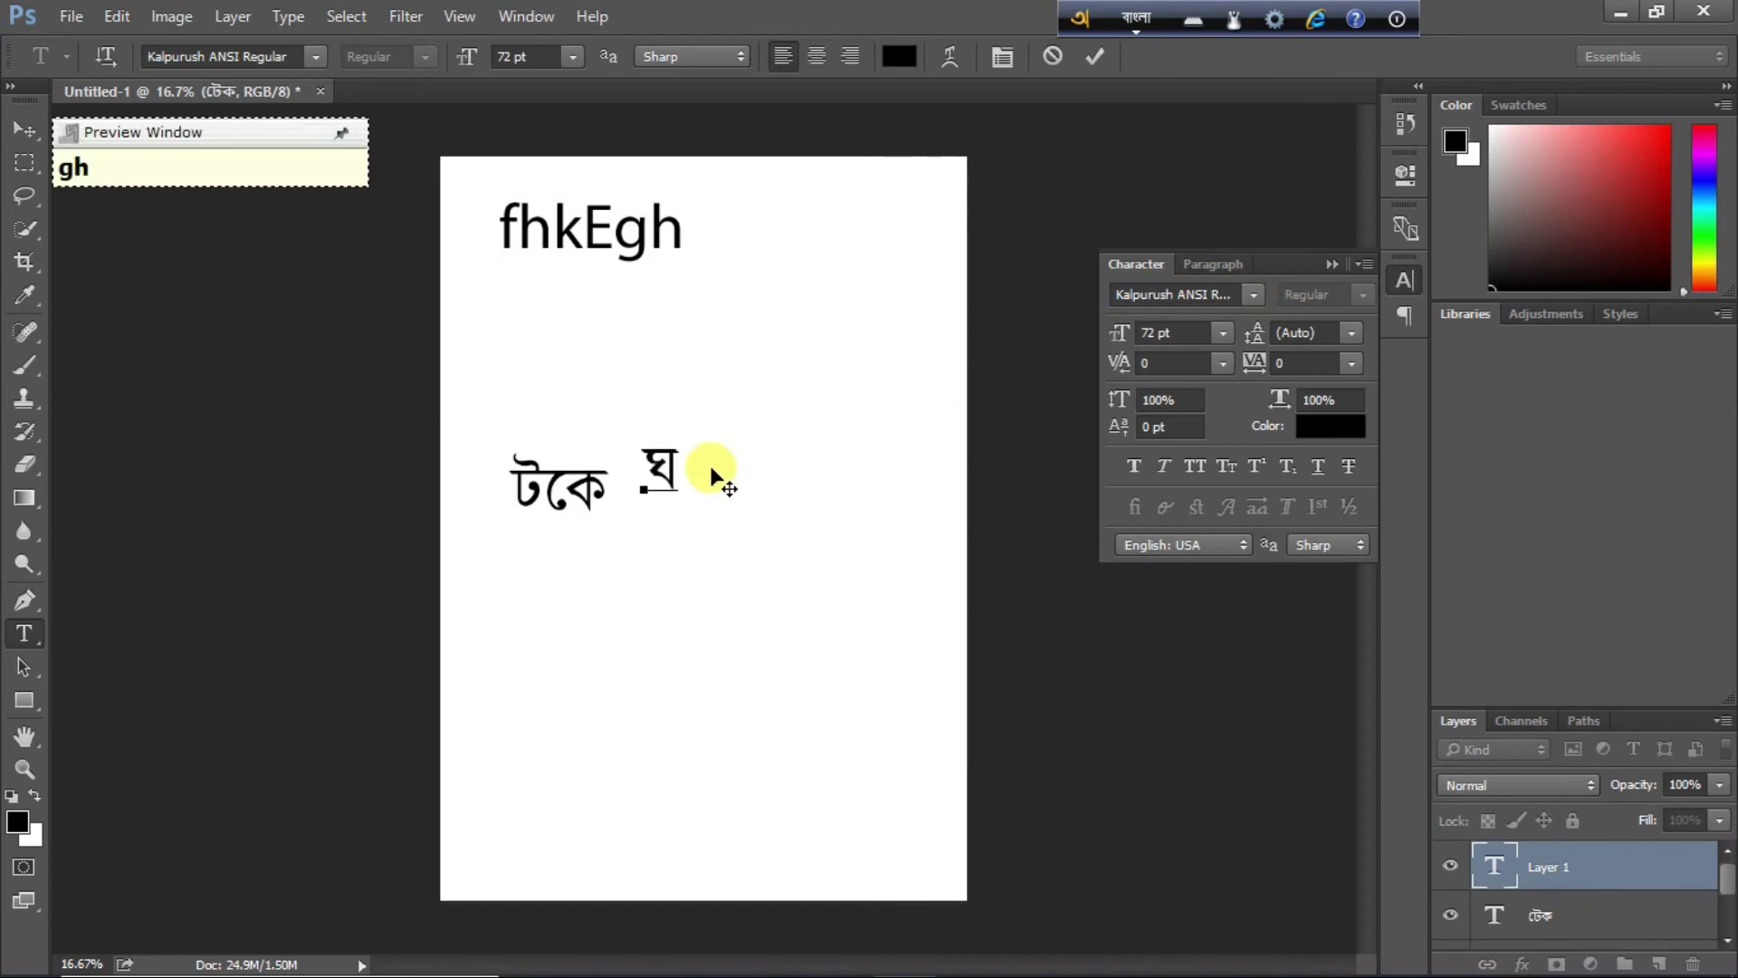
# - Replace ঘ with টেক ওয়েবস, typed phonetically as 'Tek' and 'Oyebs'
pyautogui.press('BackSpace')
pyautogui.press('BackSpace')
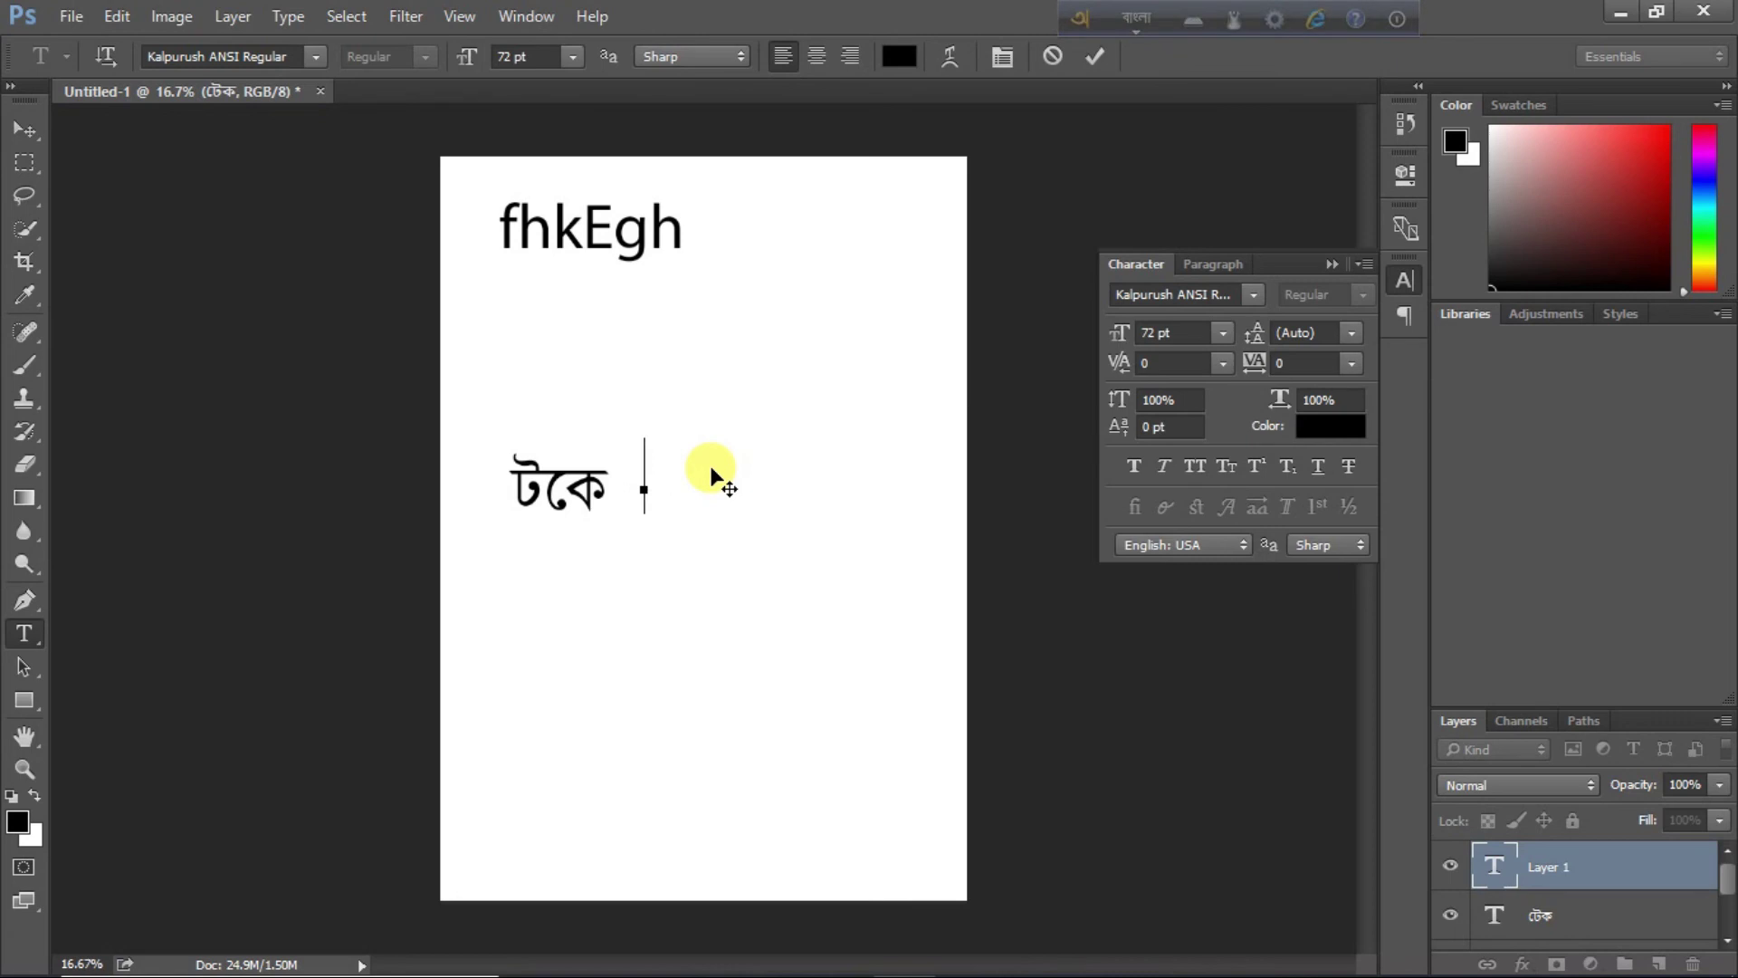
pyautogui.write('d')
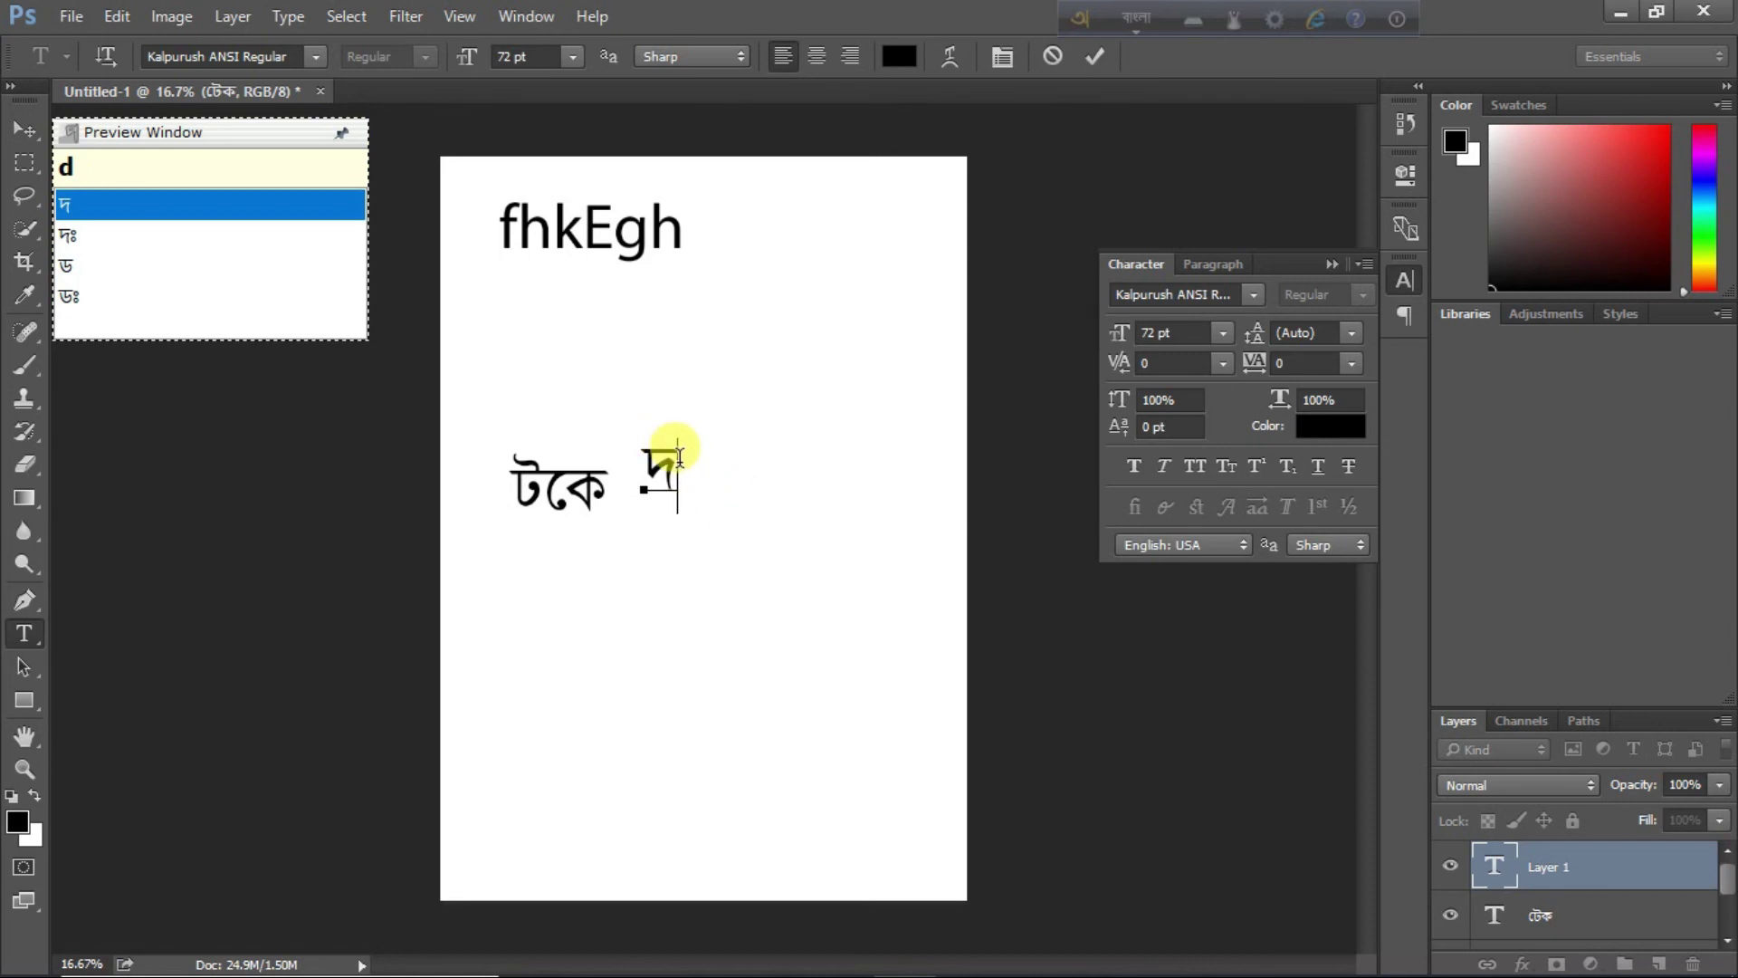
pyautogui.write('h')
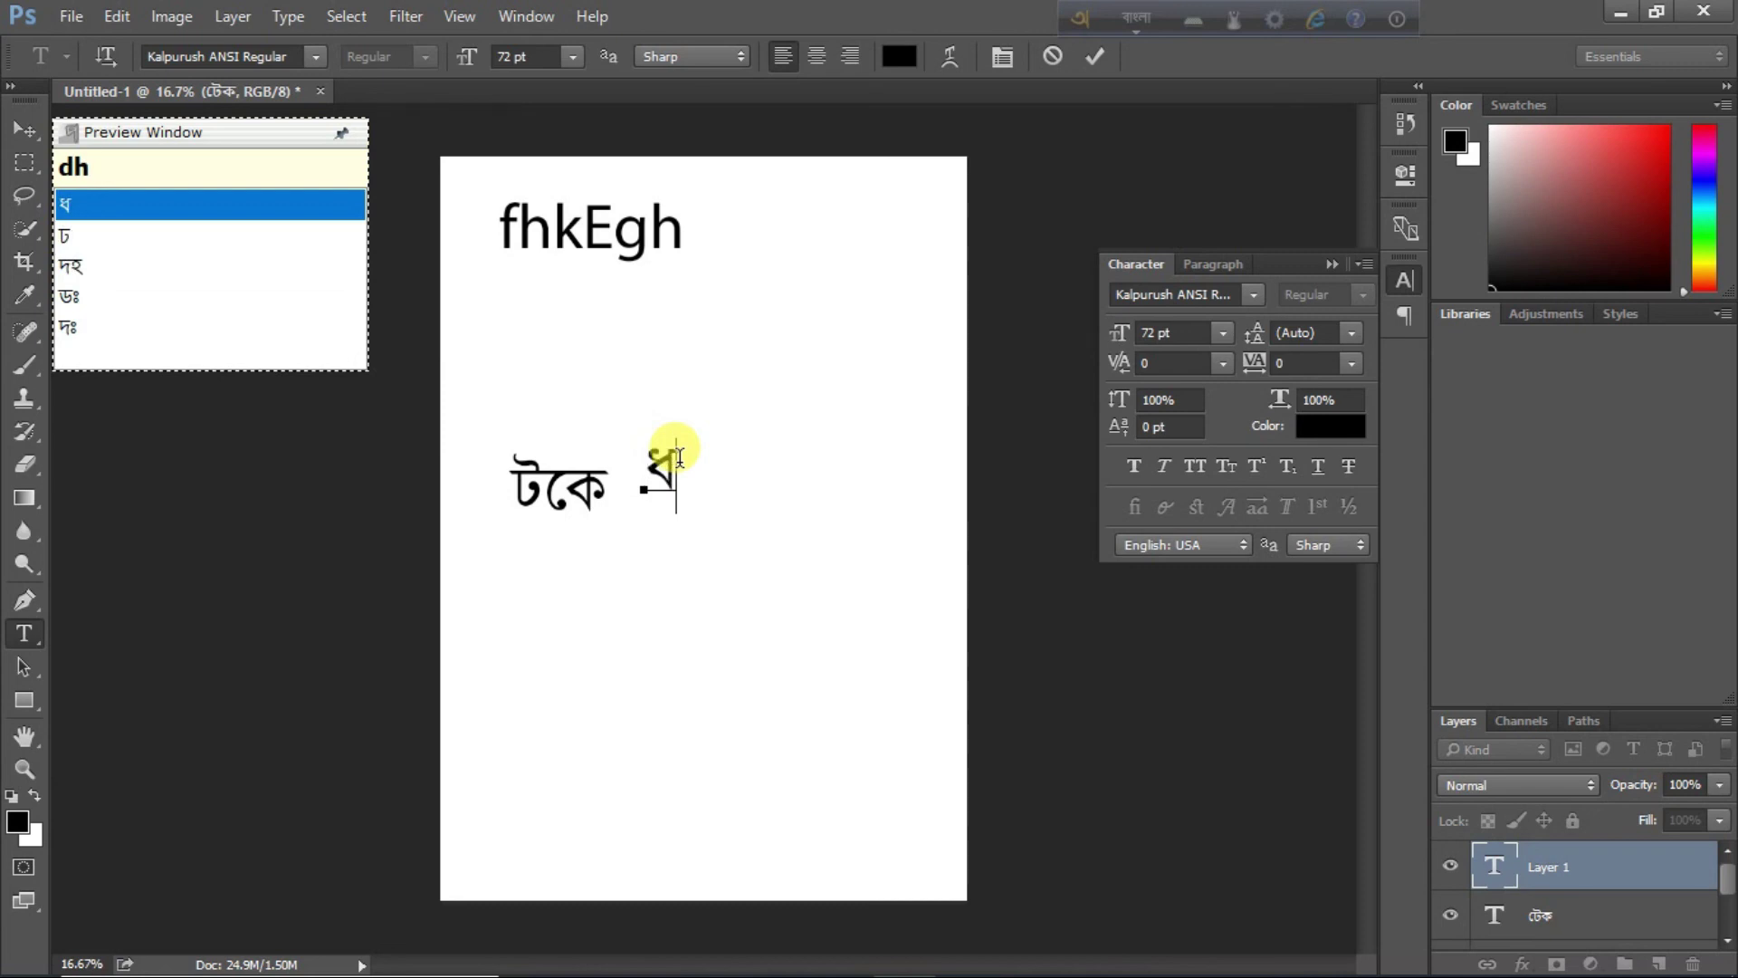
pyautogui.write('a')
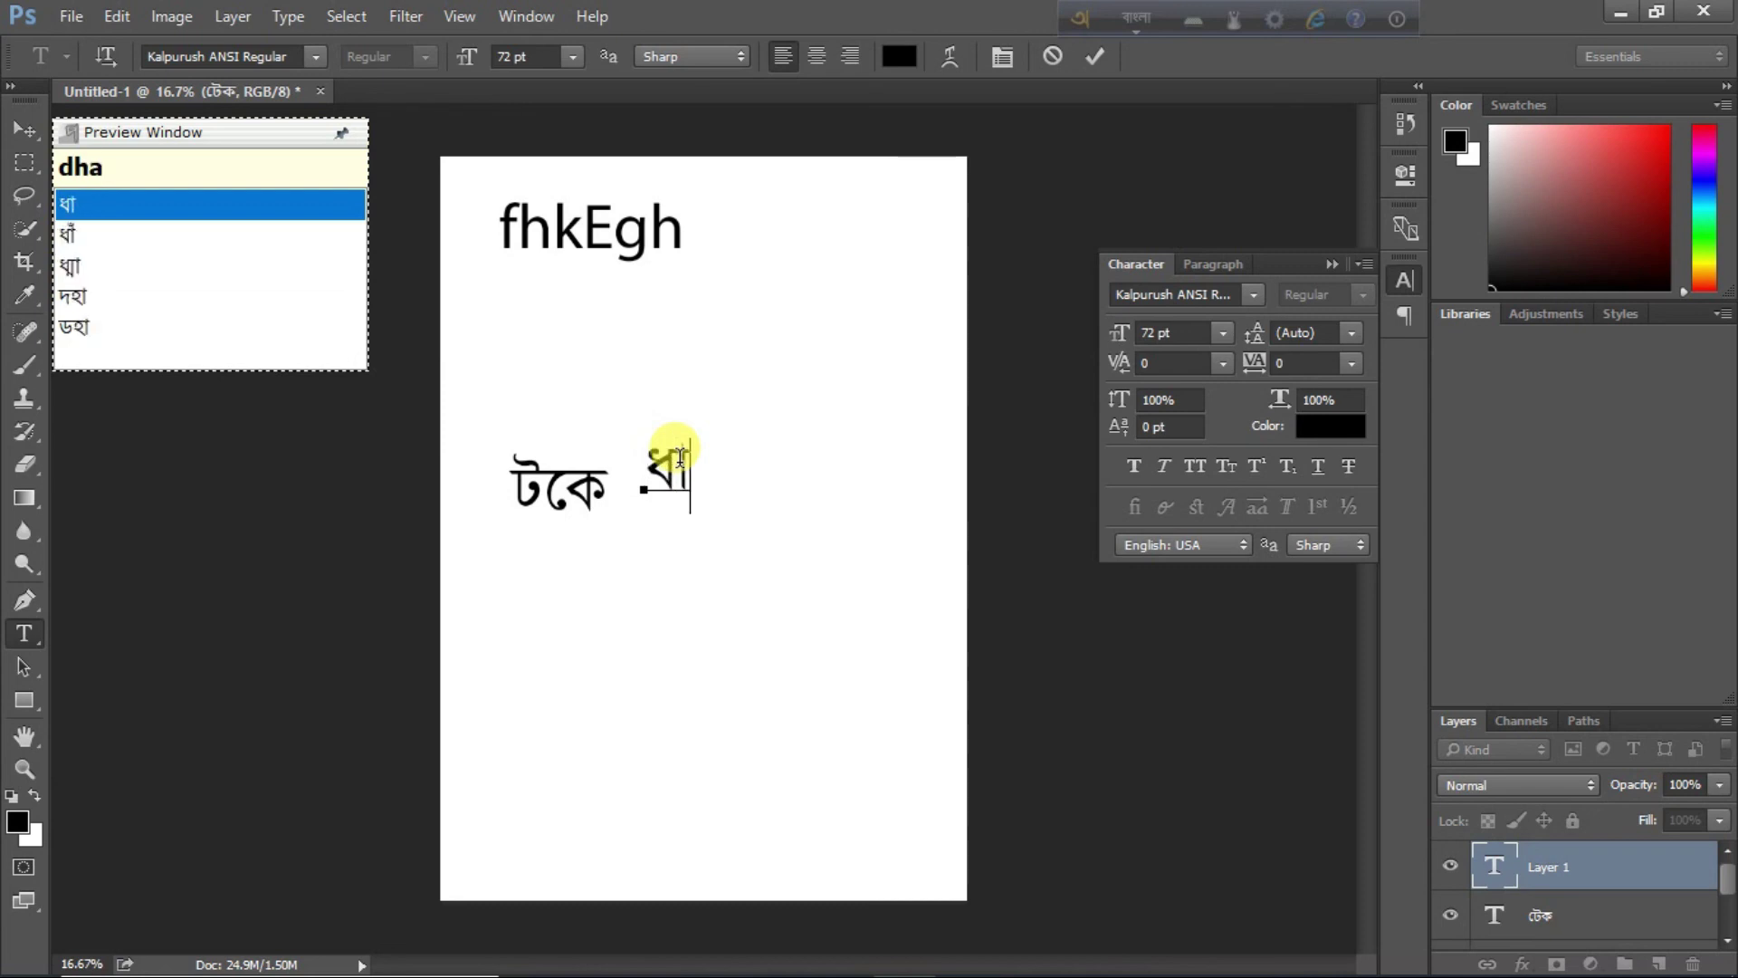
pyautogui.write('y')
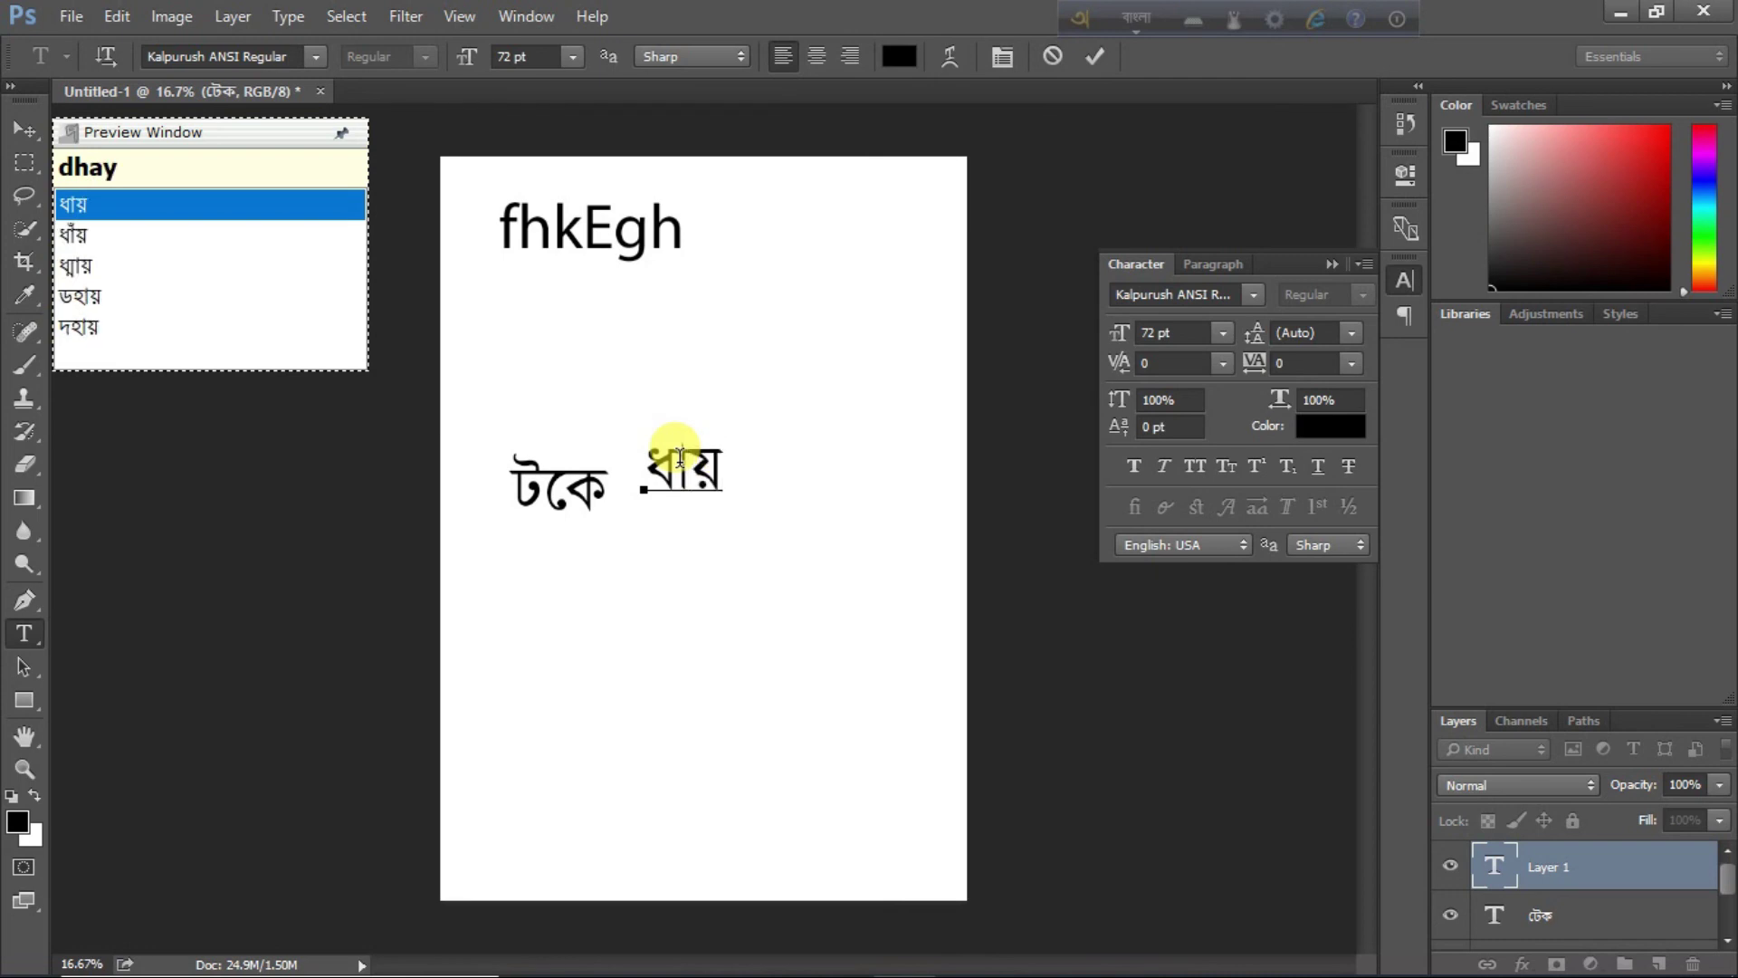
pyautogui.press('BackSpace')
pyautogui.press('BackSpace')
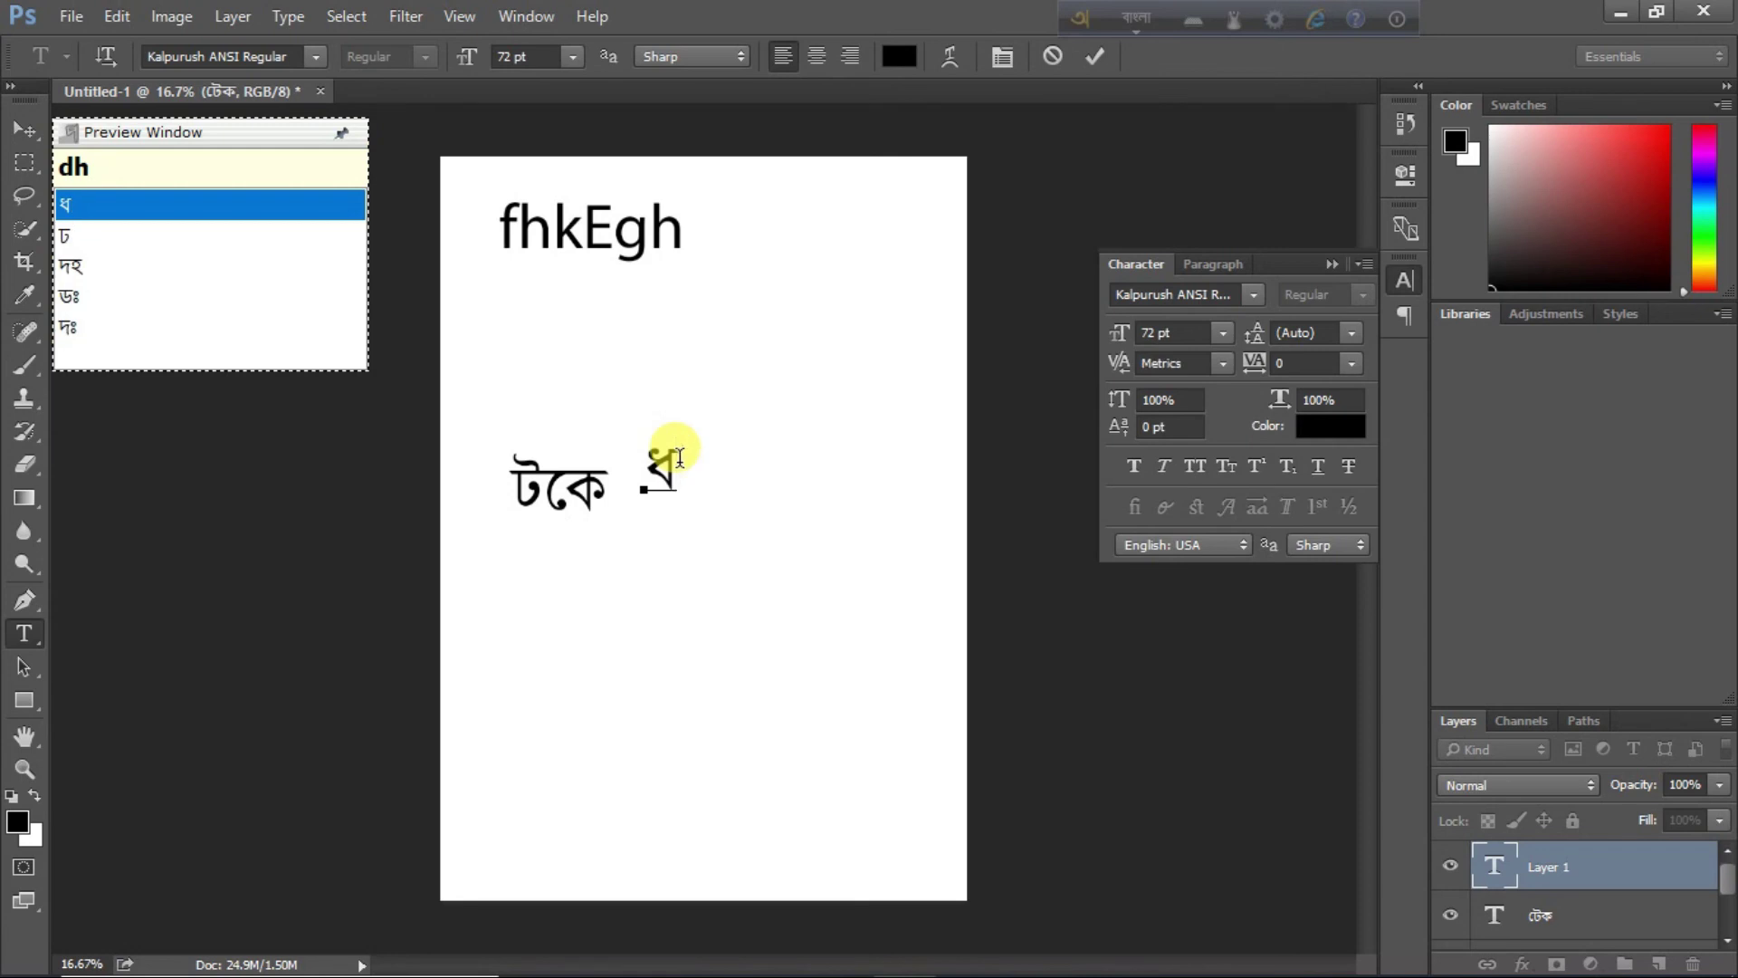
pyautogui.press('BackSpace')
pyautogui.press('BackSpace')
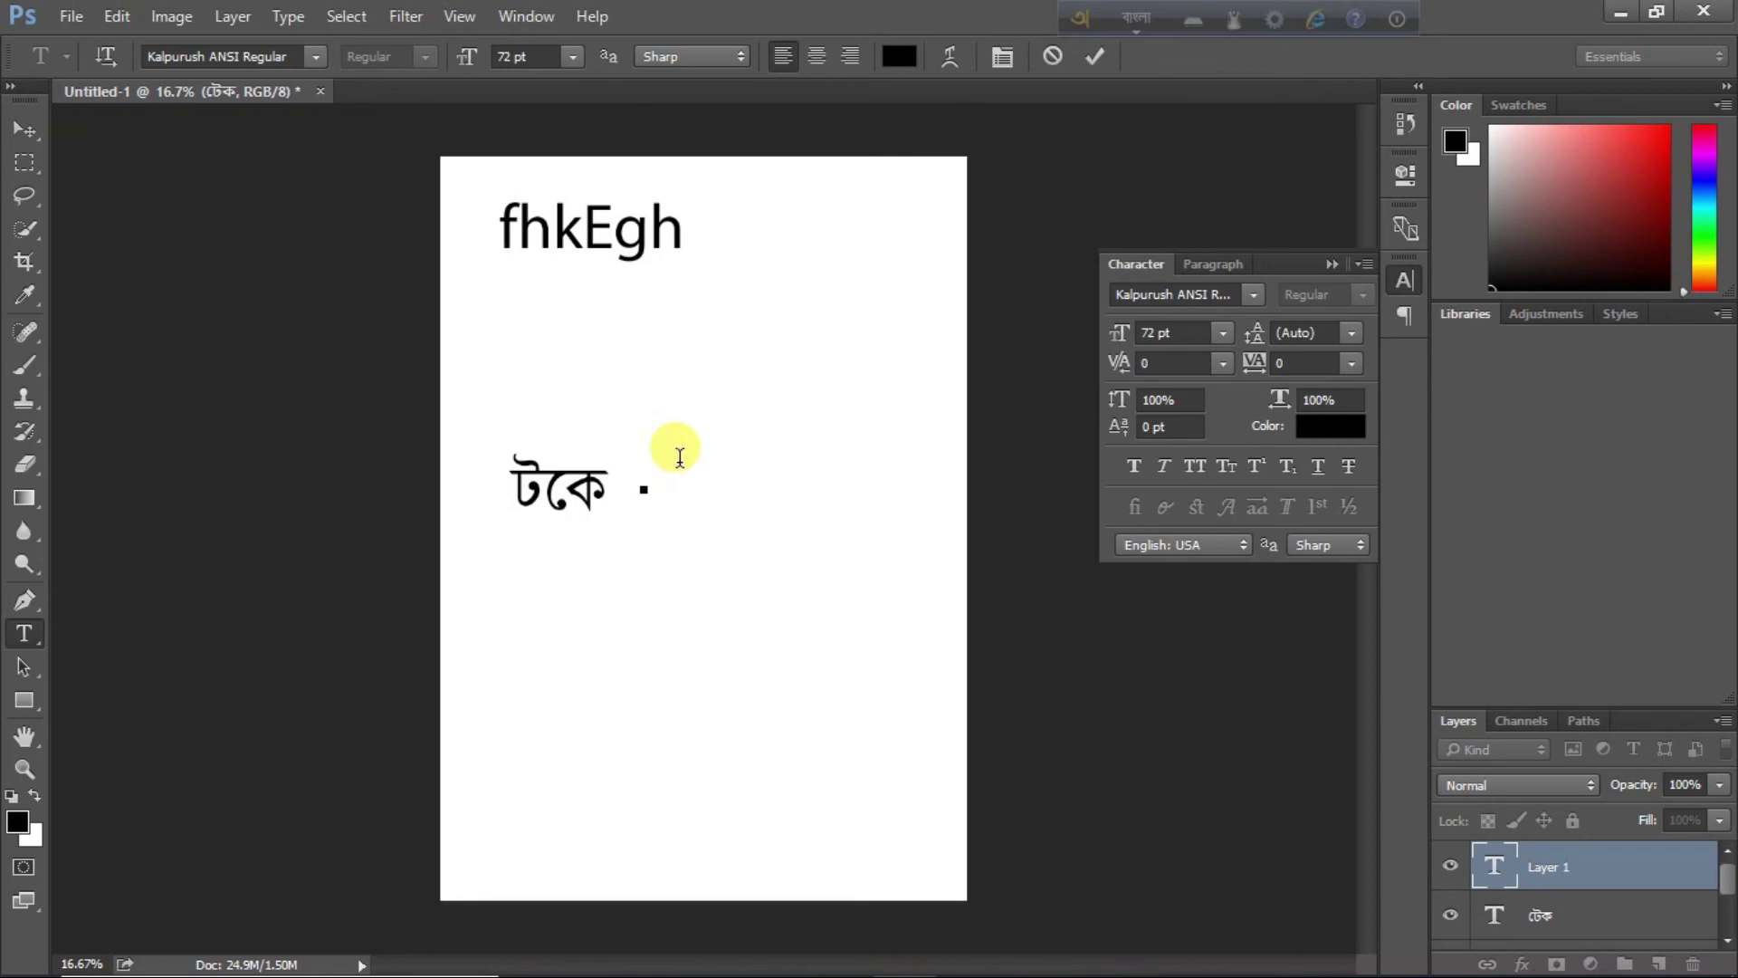
pyautogui.write('T')
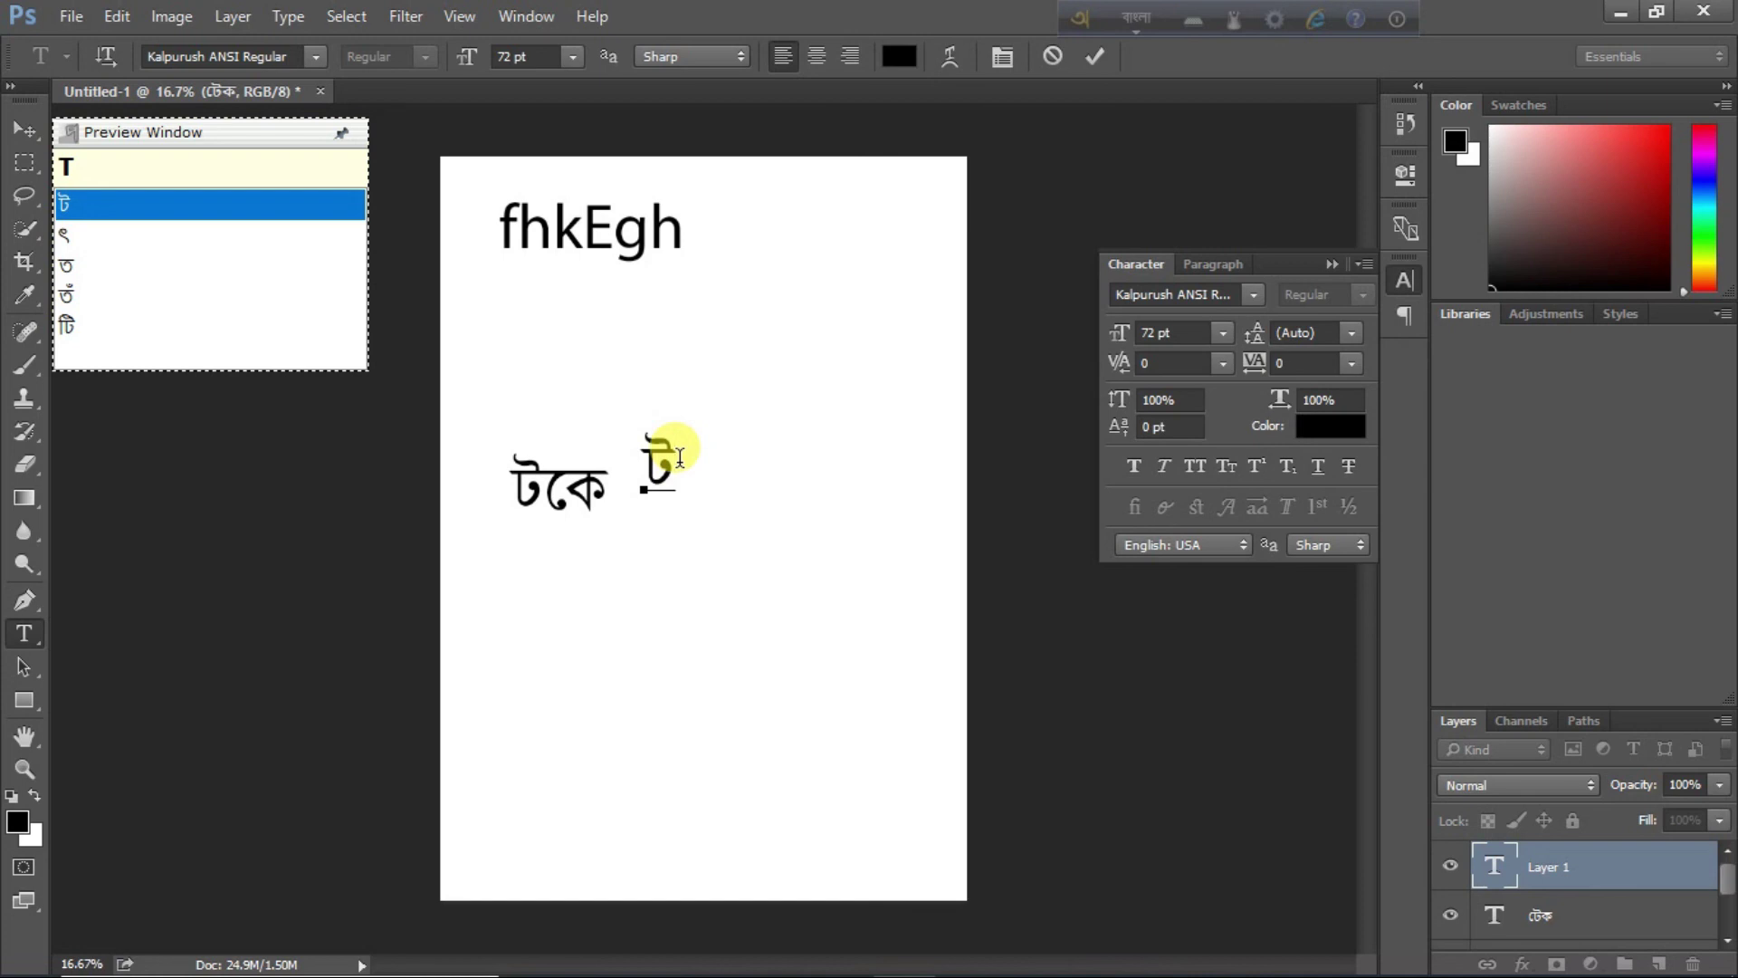
pyautogui.write('ek')
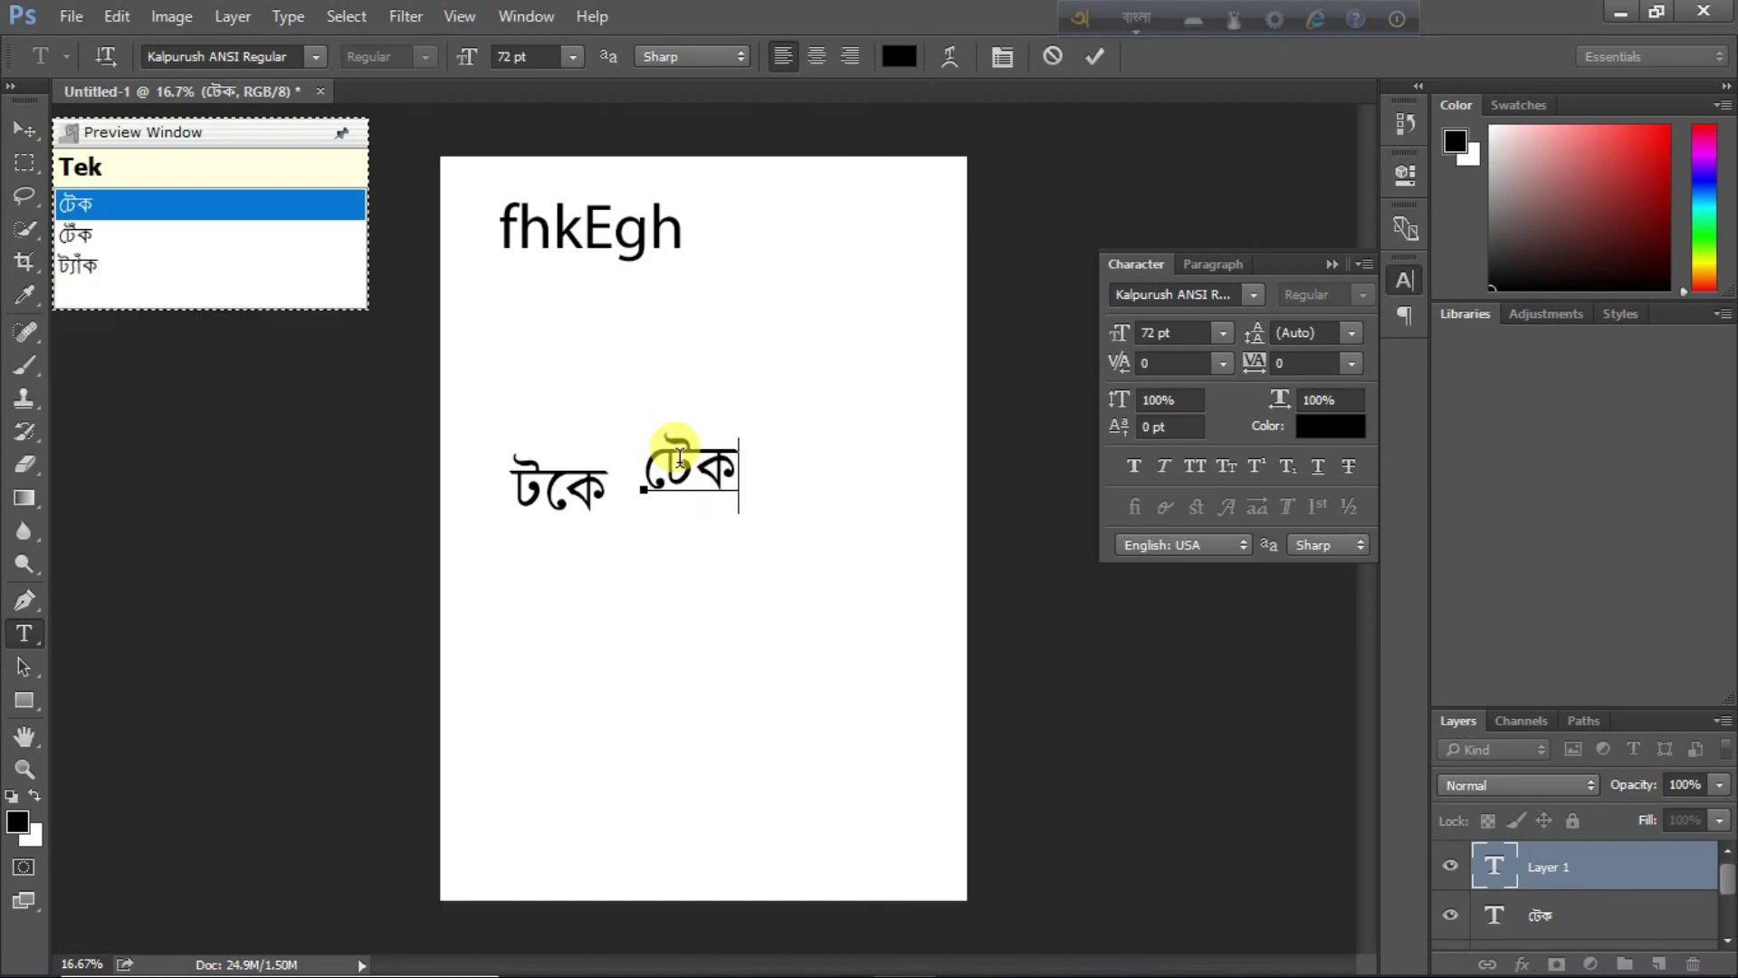
pyautogui.press('space')
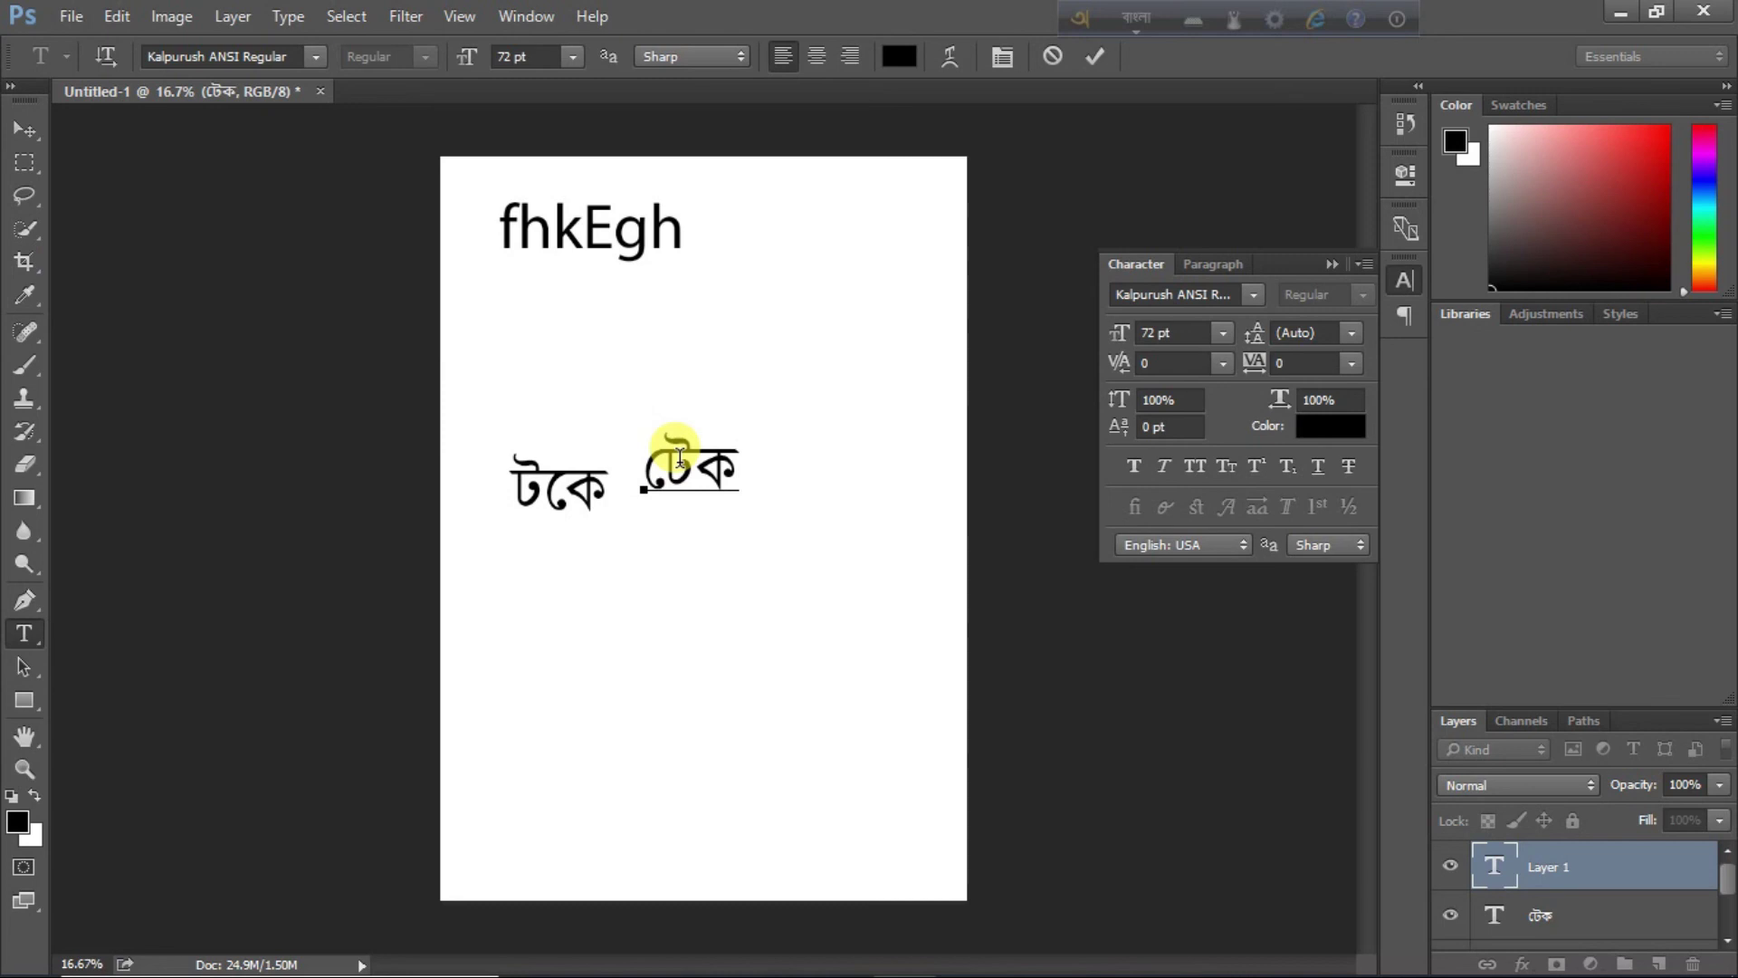
pyautogui.write('Oye')
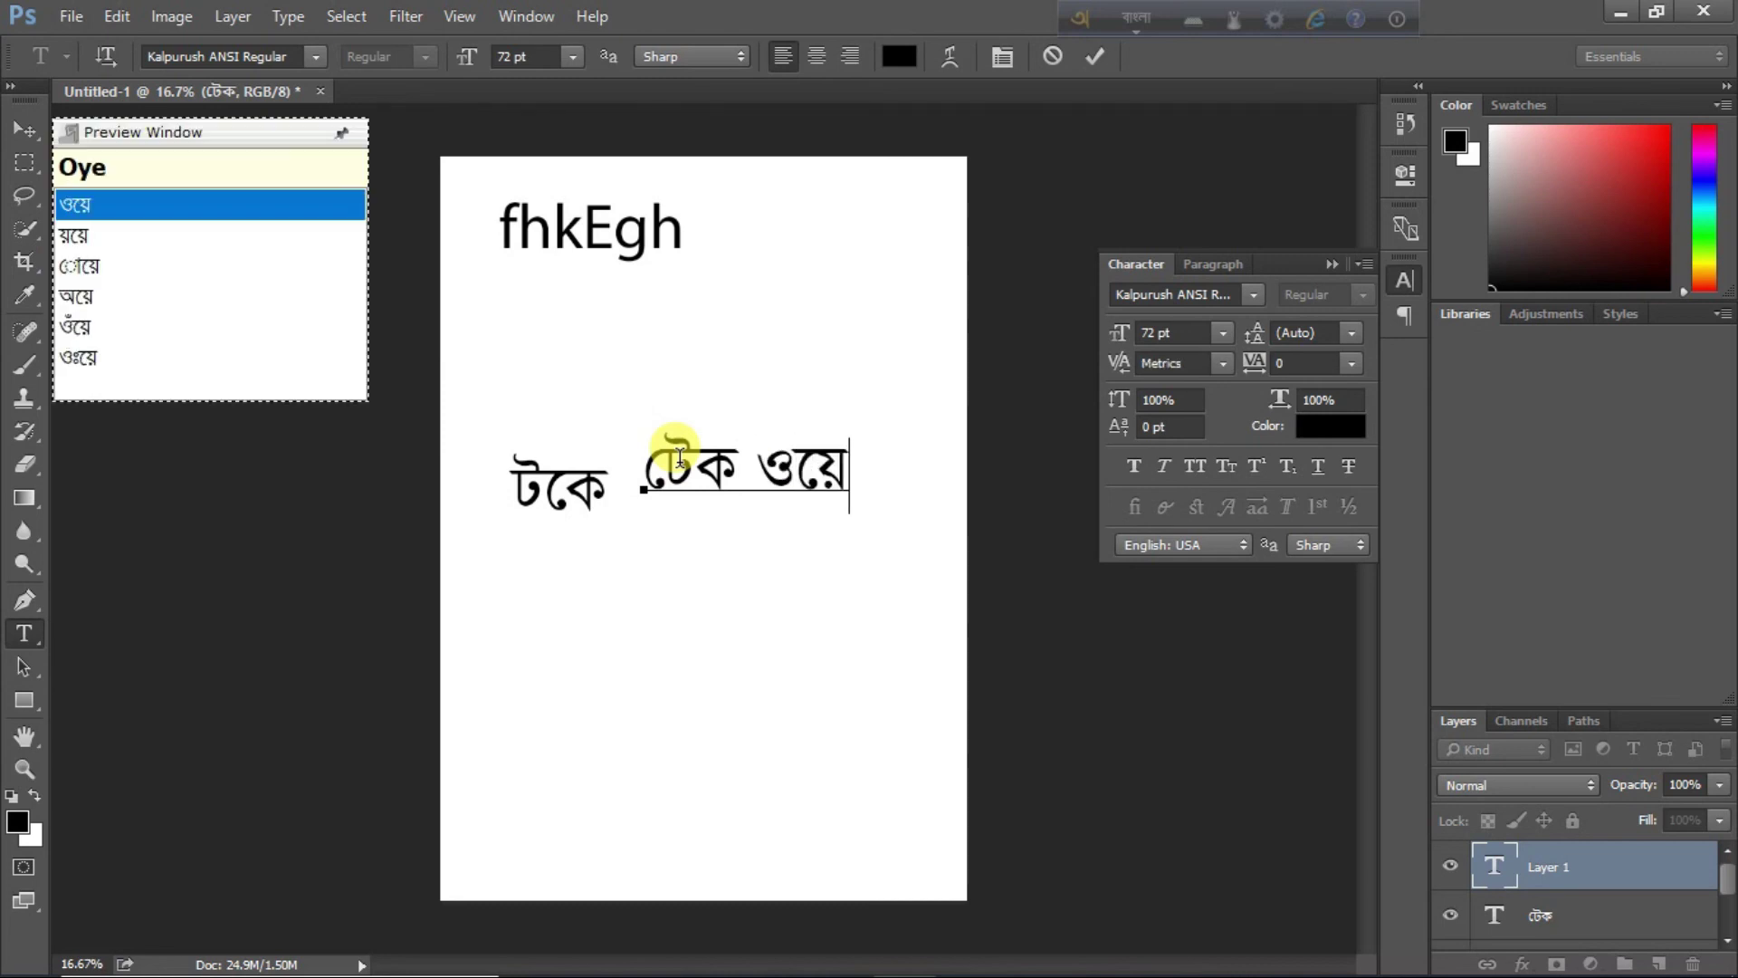
pyautogui.write('bs')
pyautogui.press('space')
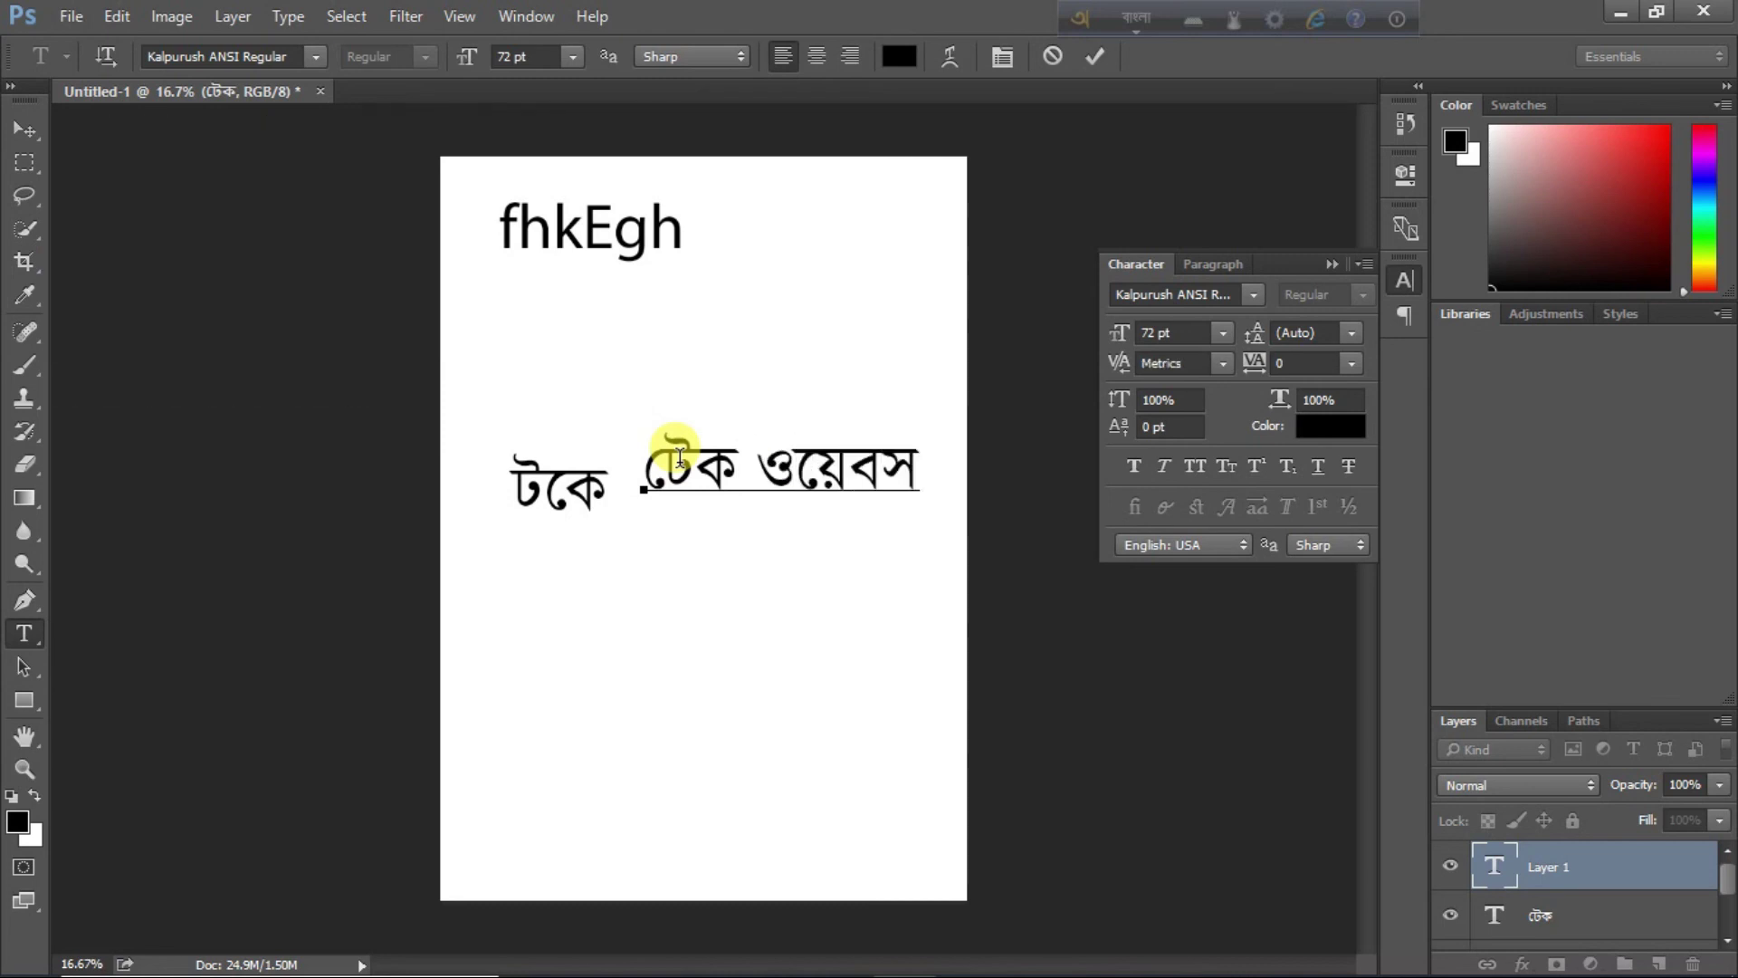
pyautogui.write('টেক ওয়েবস')
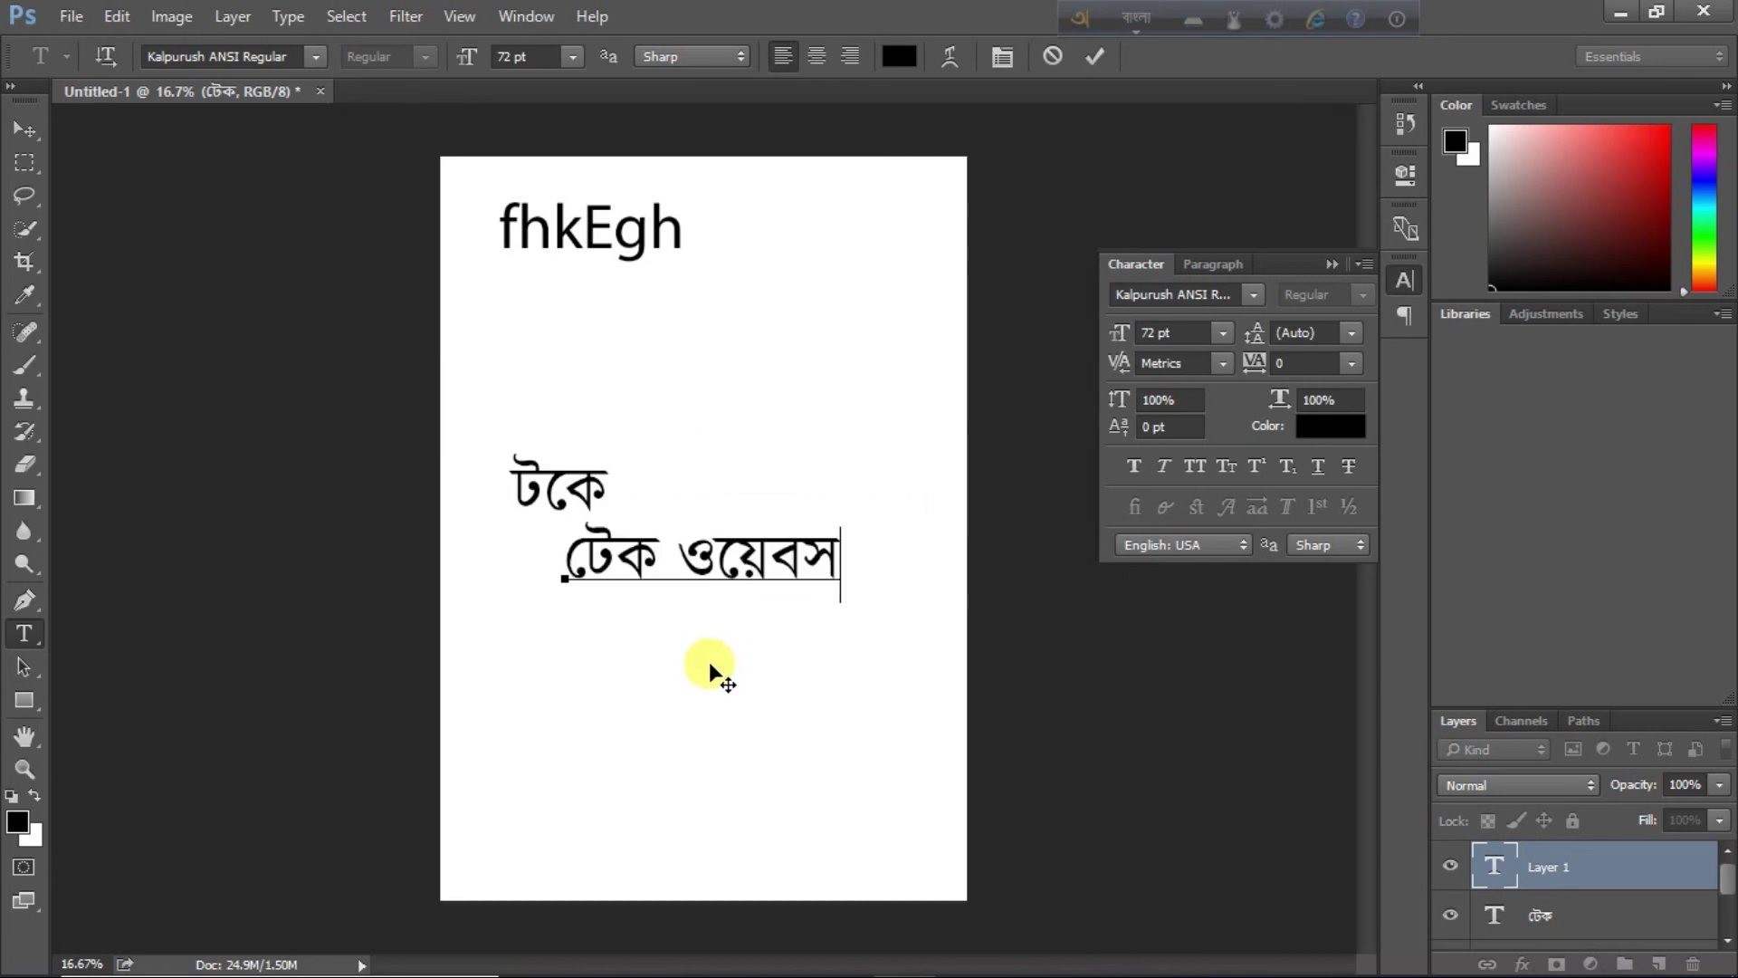
# - Commit the Kalpurush ANSI text 'টেক ওয়েবস' as its own layer below টকে
pyautogui.click(1089, 61)
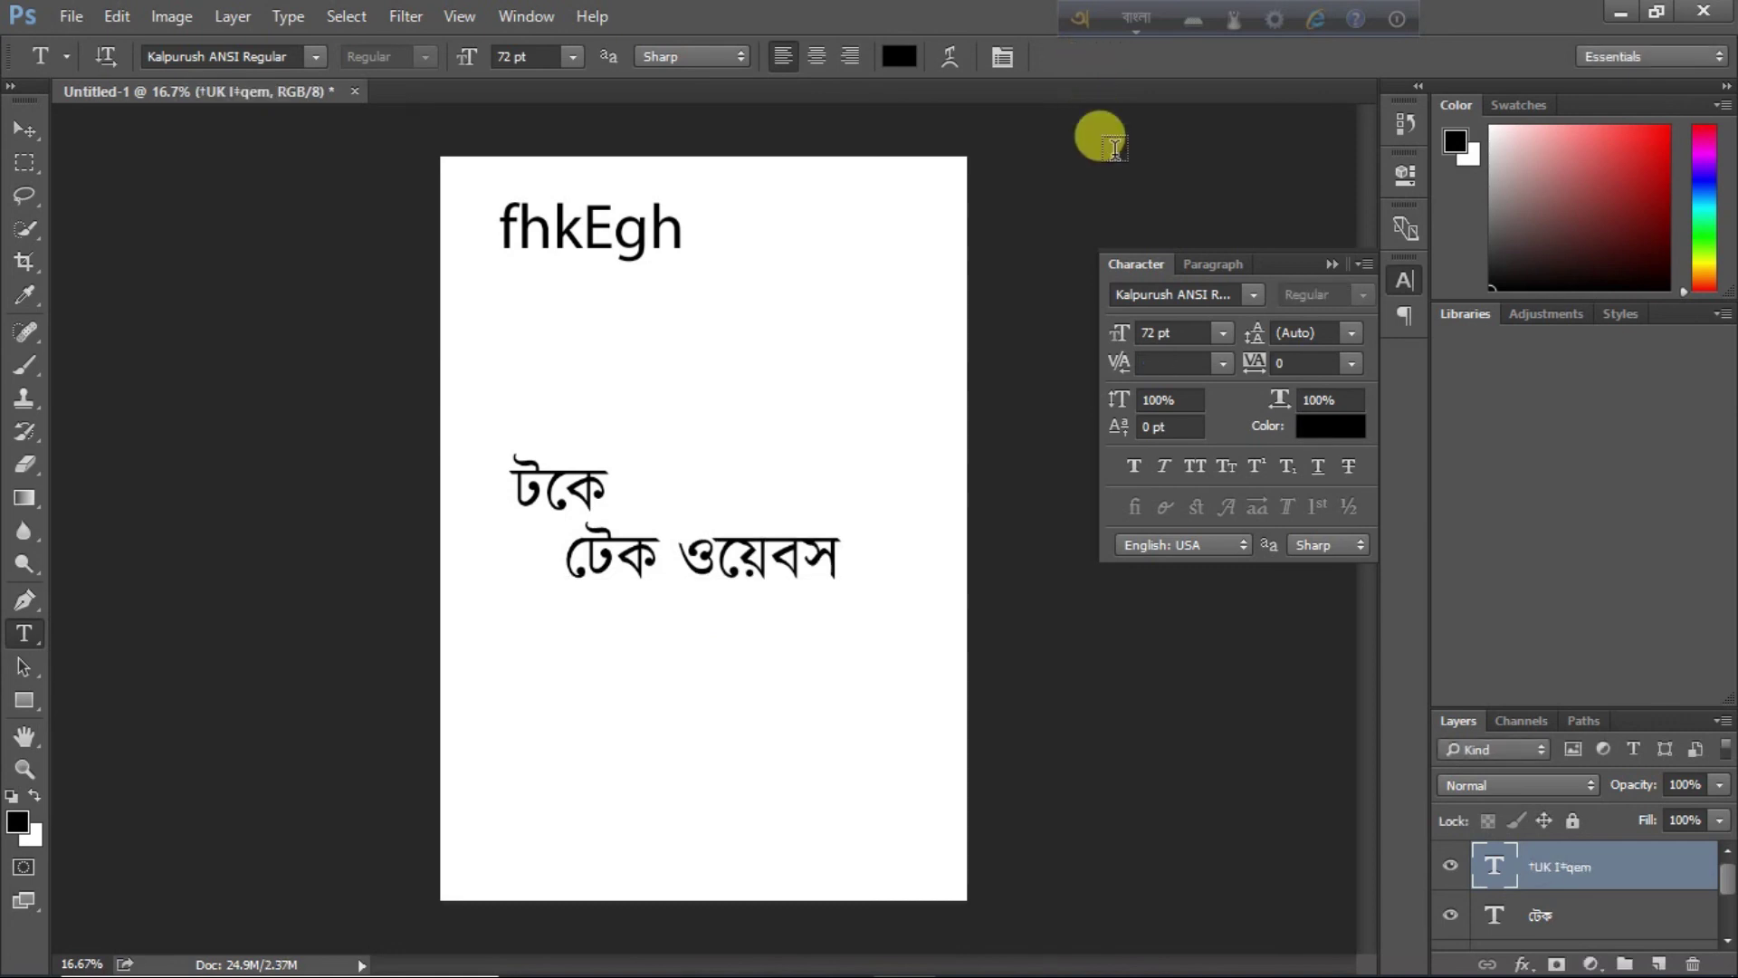